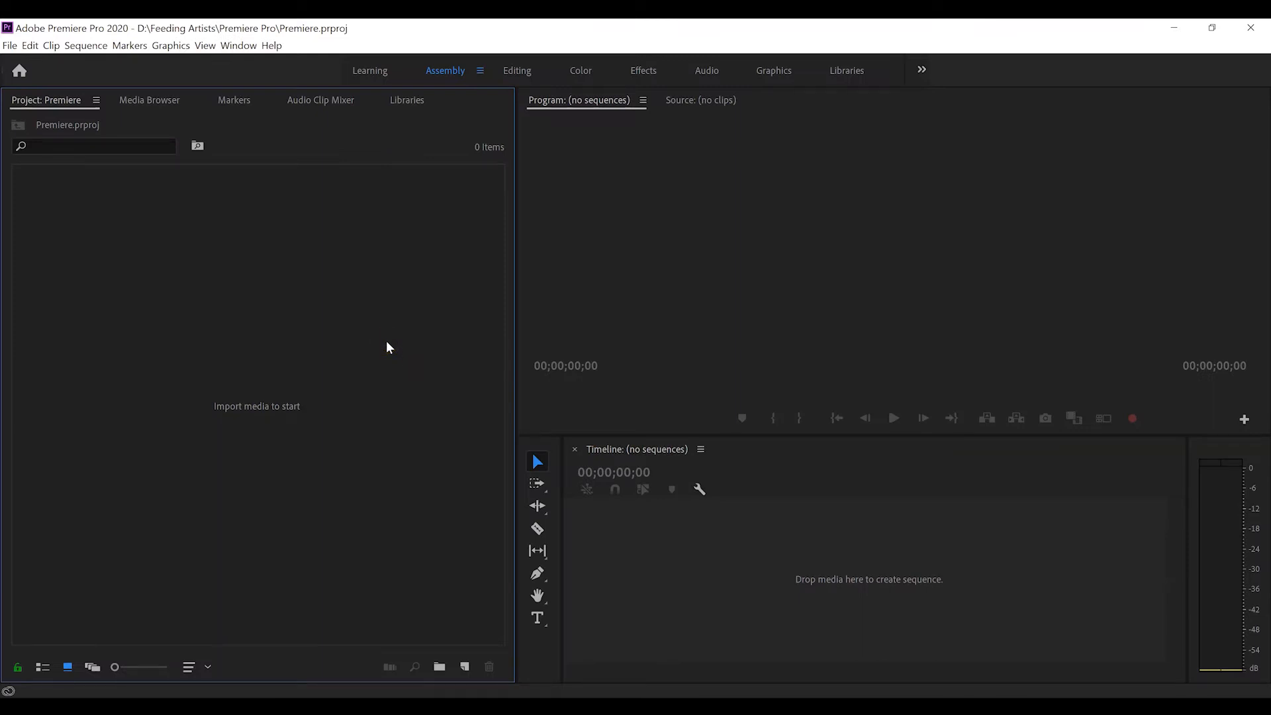
Step: Import the audio files 01.wav to 06.wav and the video clips MVI_7505.MP4 to MVI_7510.MP4 into the project
key("ctrl+i")
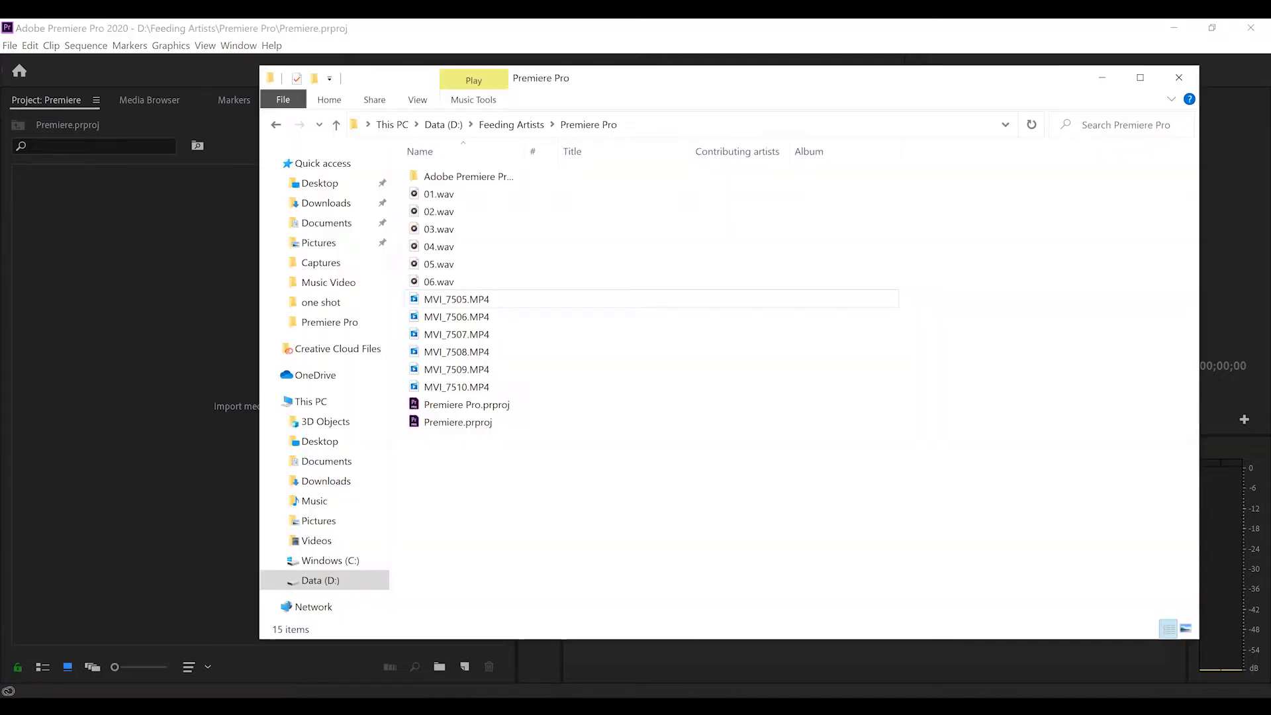
left_click(862, 374)
left_click_drag(948, 389, 109, 435)
left_click(110, 319)
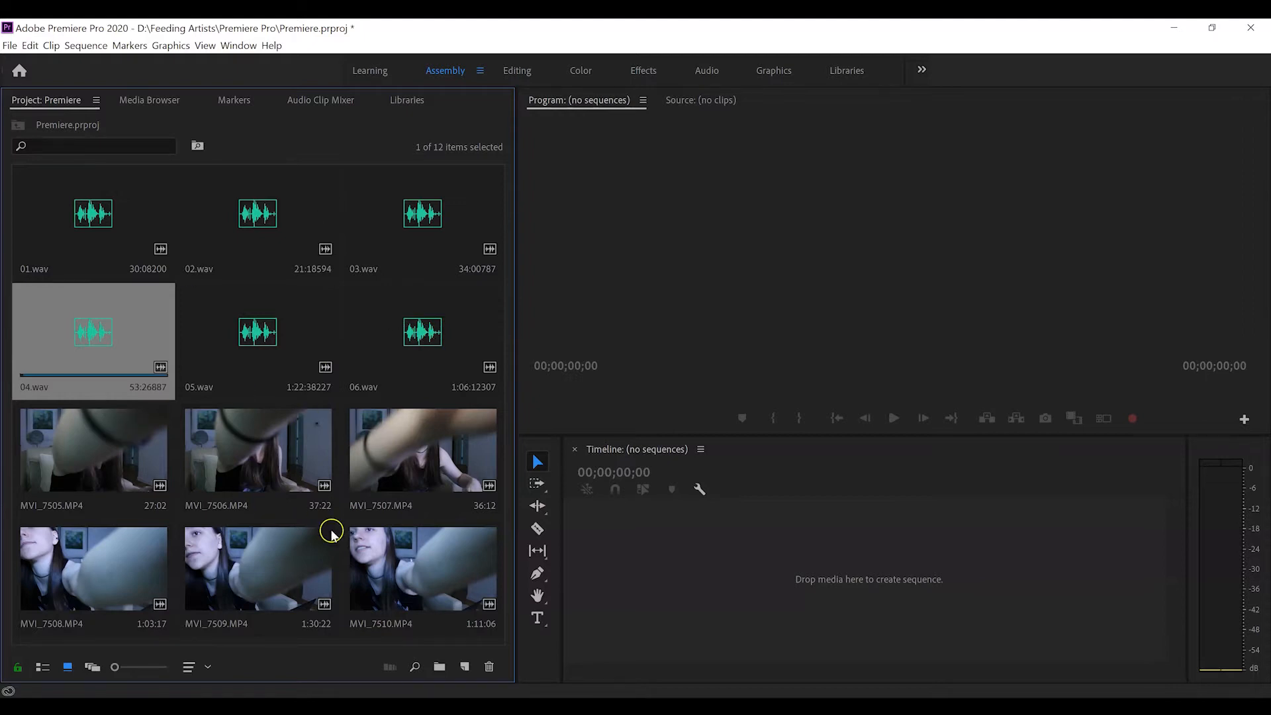
left_click(835, 581)
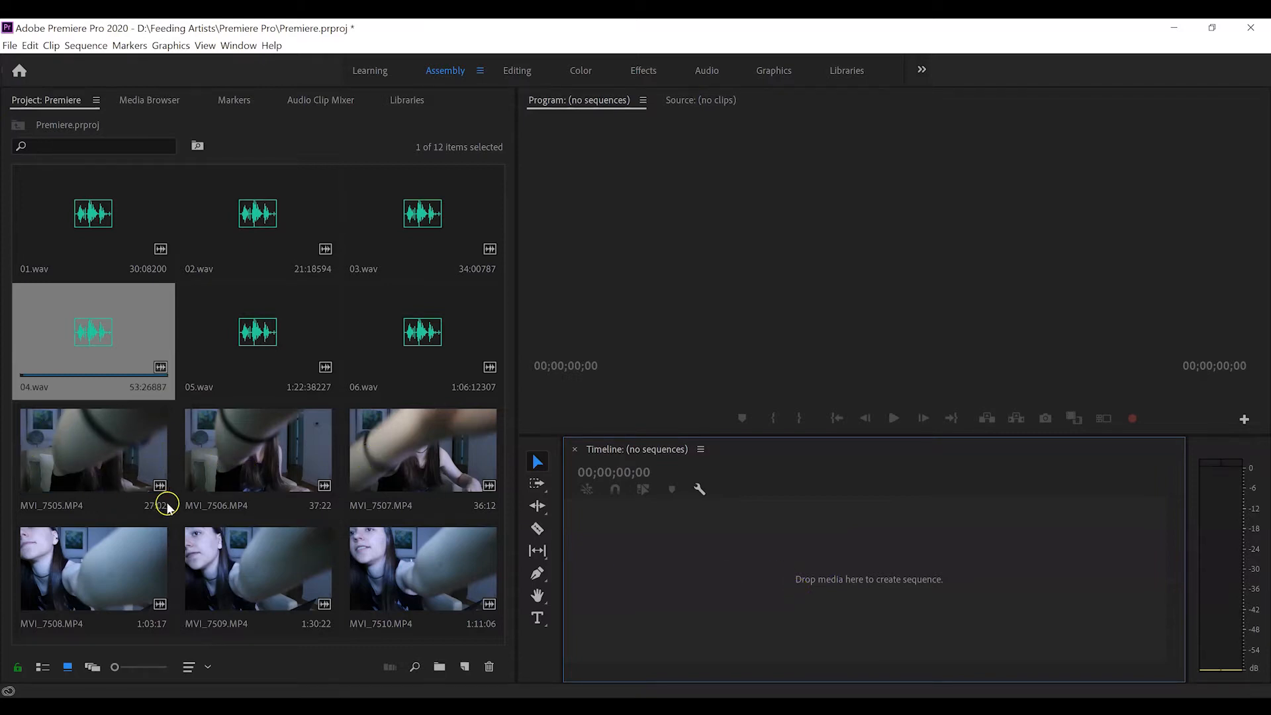
Step: Open MVI_7505.MP4 in the Source monitor and review its footage by scrubbing and playback
double_click(55, 443)
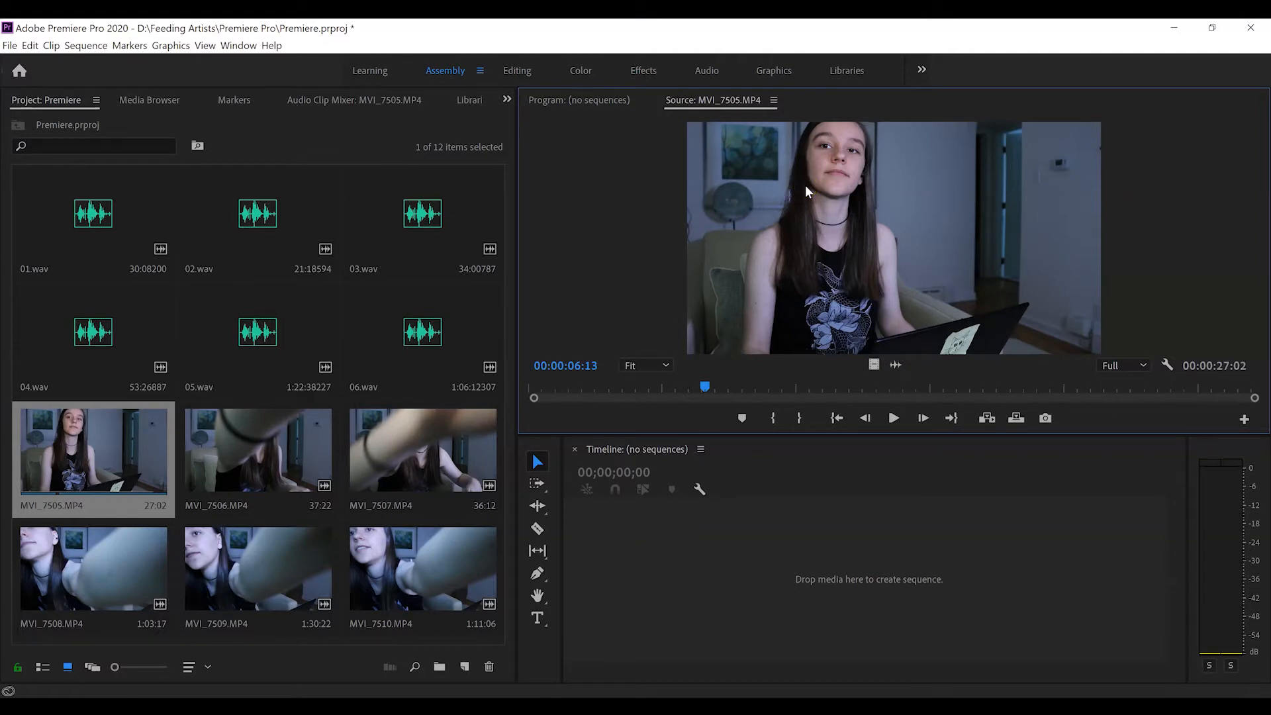
left_click_drag(605, 387, 725, 409)
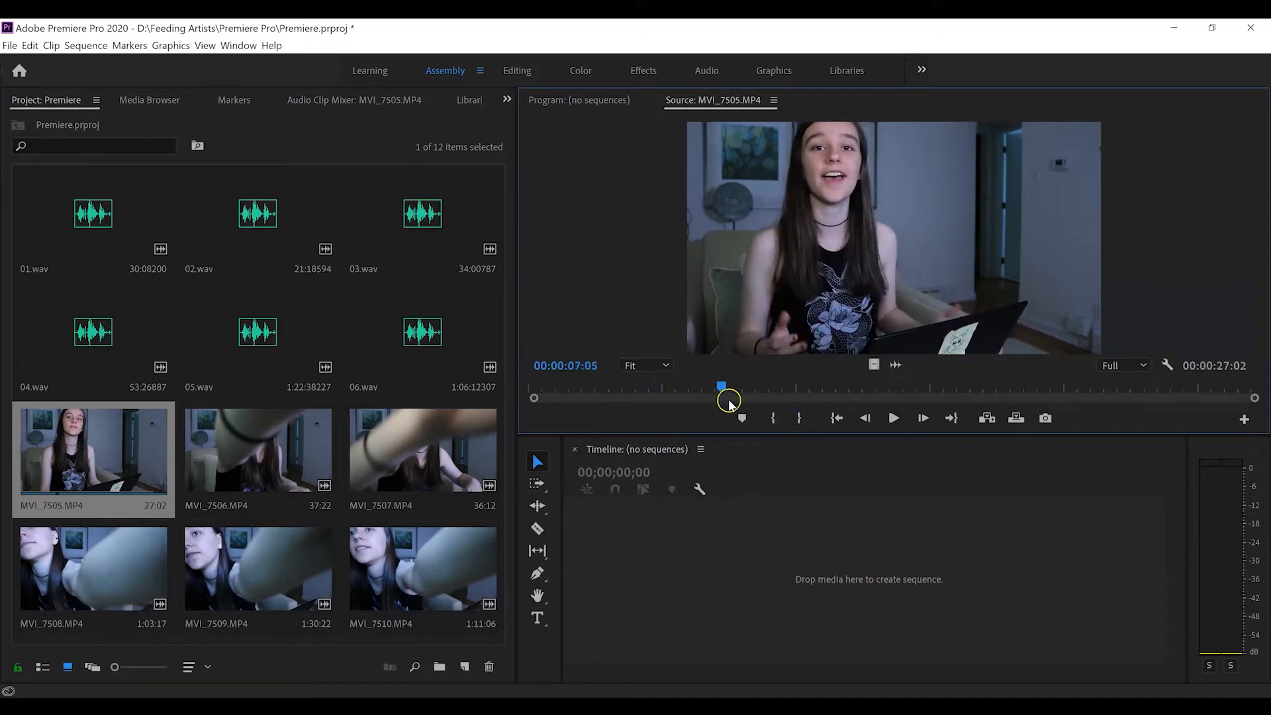
mouse_move(722, 393)
left_mouse_down()
mouse_move(879, 364)
mouse_move(1123, 388)
mouse_move(695, 388)
mouse_move(720, 396)
left_mouse_up()
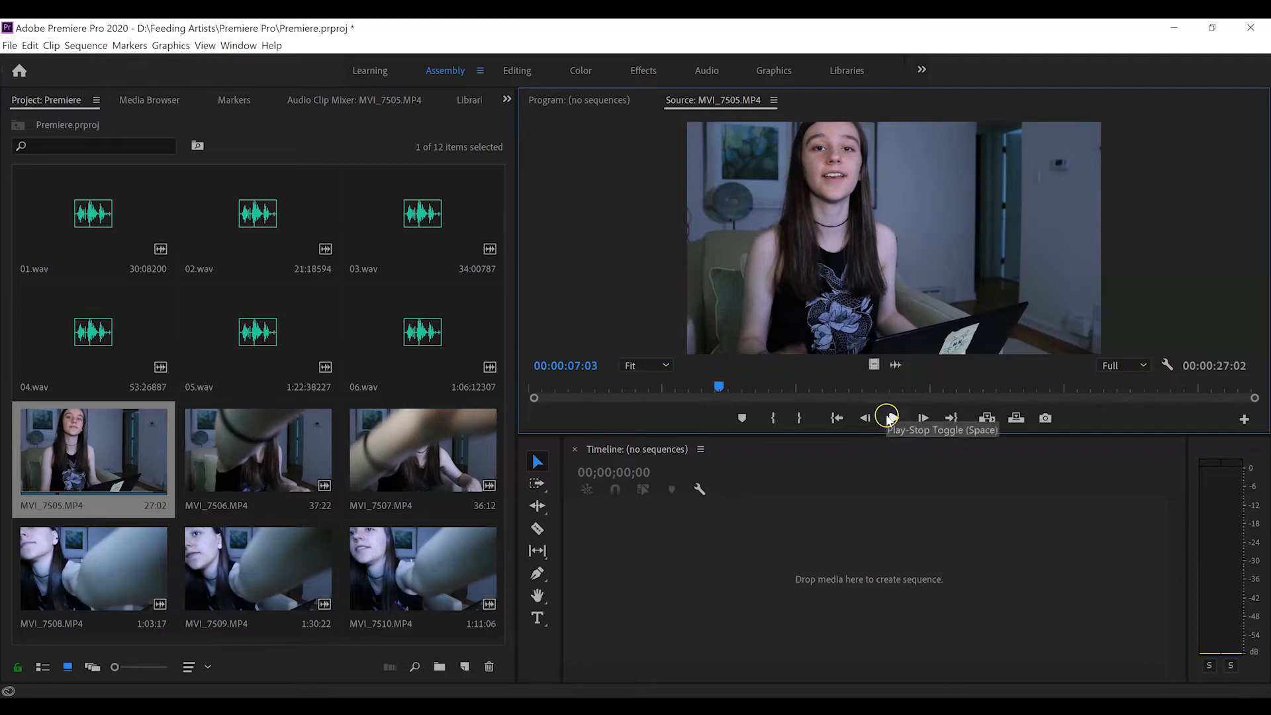
left_click(890, 418)
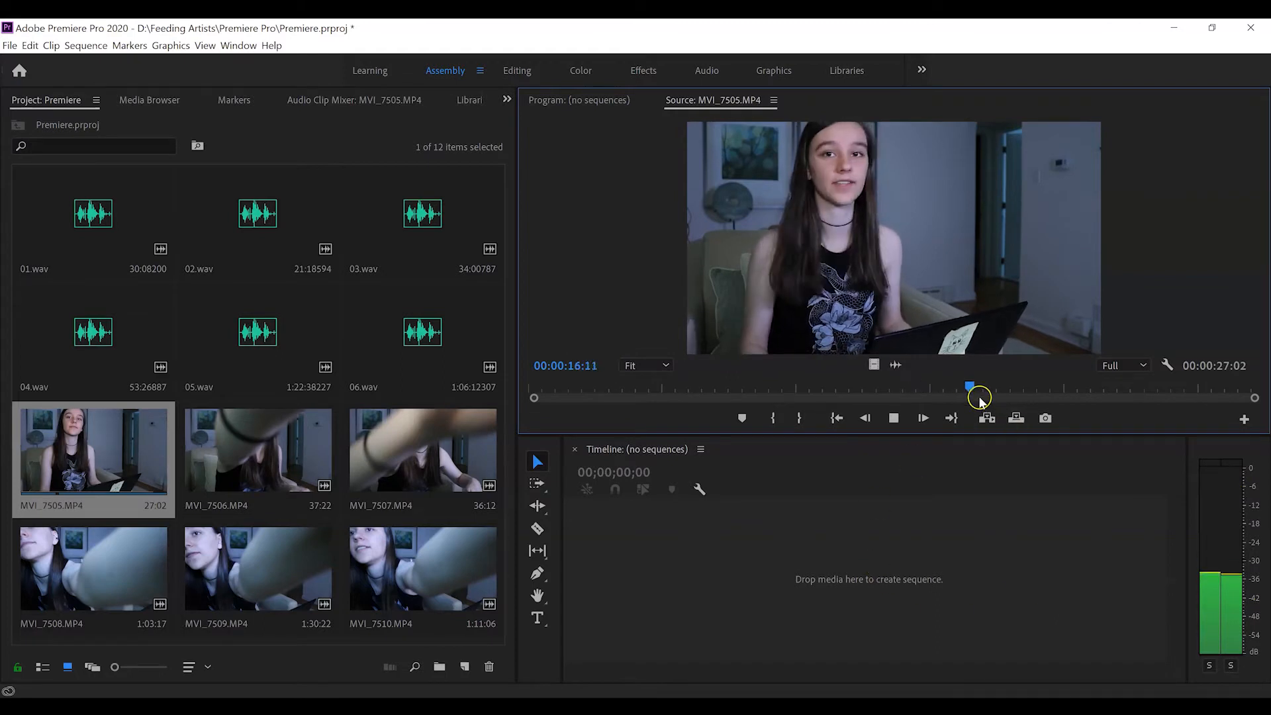
key("space")
left_click(1125, 387)
Step: Open MVI_7506.MP4 in the Source monitor and mark its In point at 00:00:23:17
double_click(240, 440)
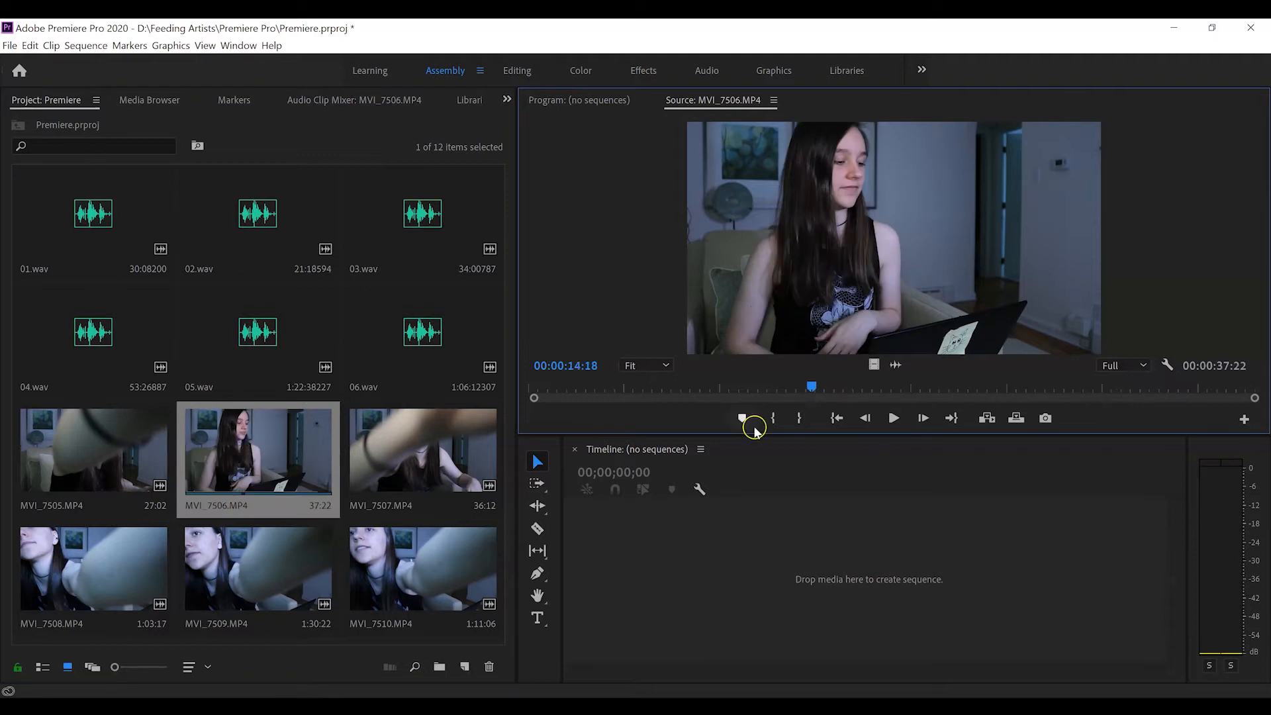
left_click(848, 388)
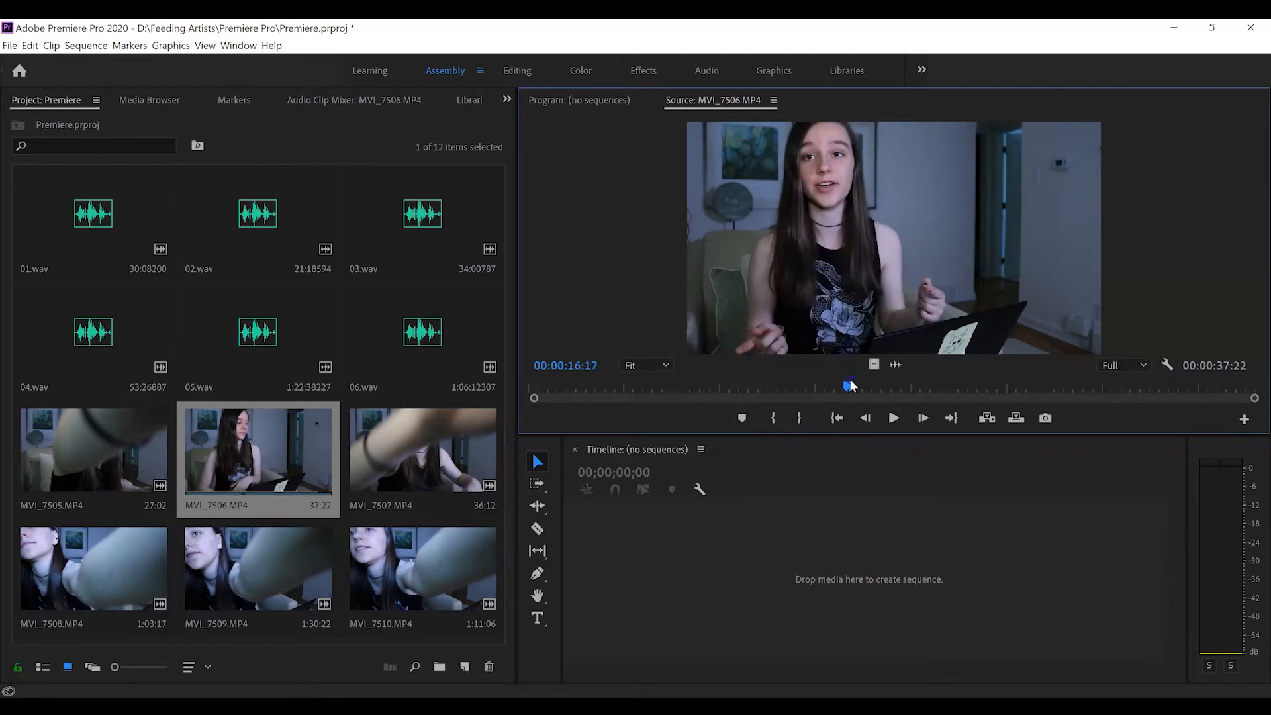
left_click(997, 389)
mouse_move(998, 392)
left_mouse_down()
mouse_move(1014, 388)
mouse_move(985, 393)
left_mouse_up()
key("Left")
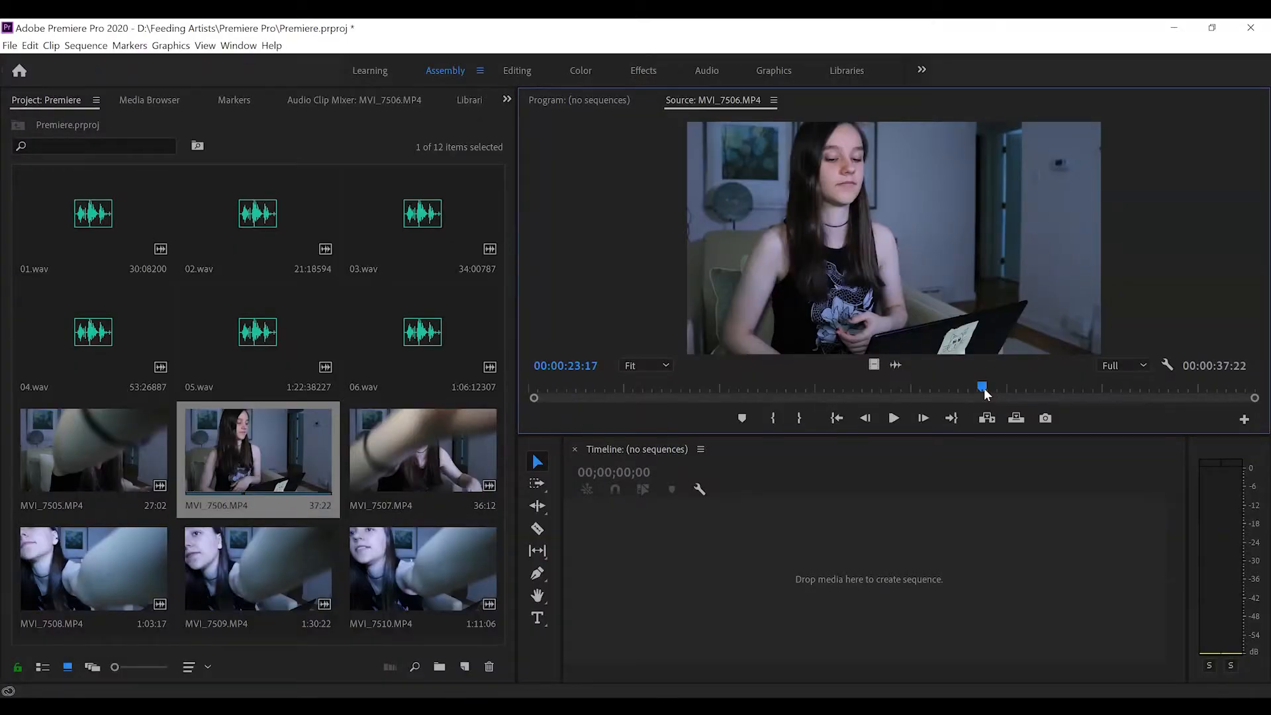
key("i")
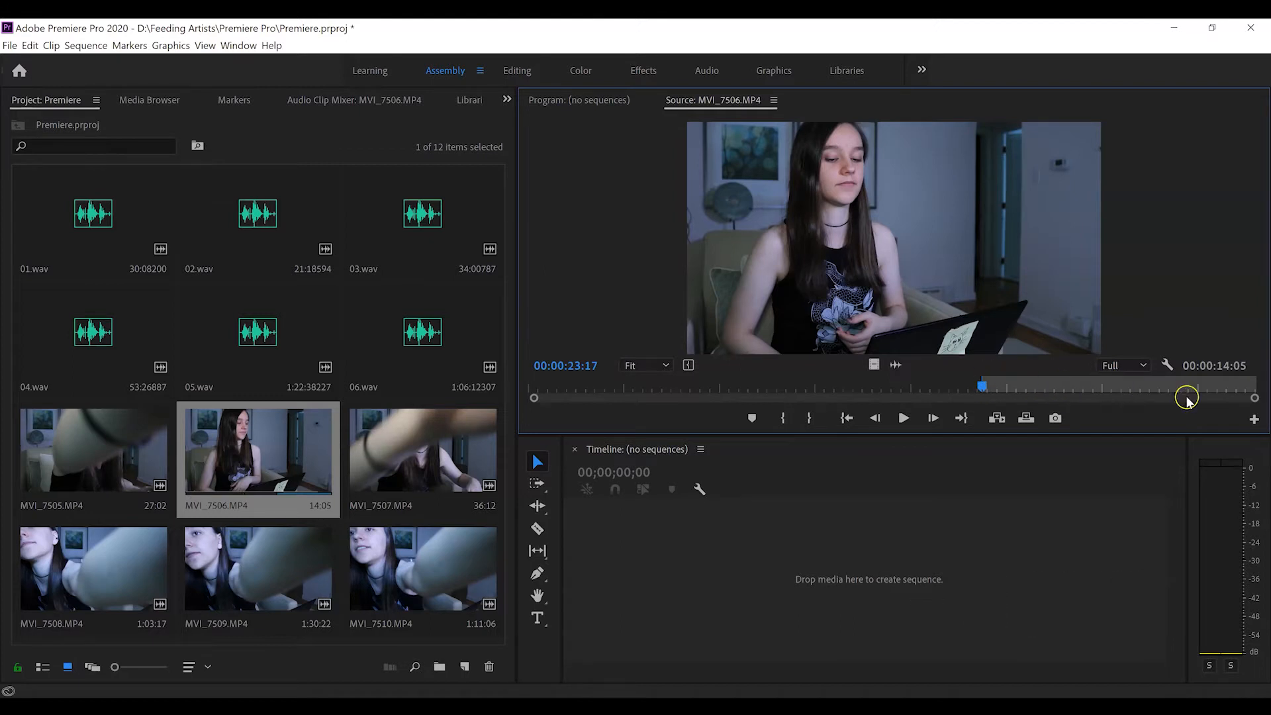
Step: Mark the Out point of MVI_7506.MP4 at 00:00:32:05 and create a sequence from the marked range in the empty timeline
left_click(1027, 387)
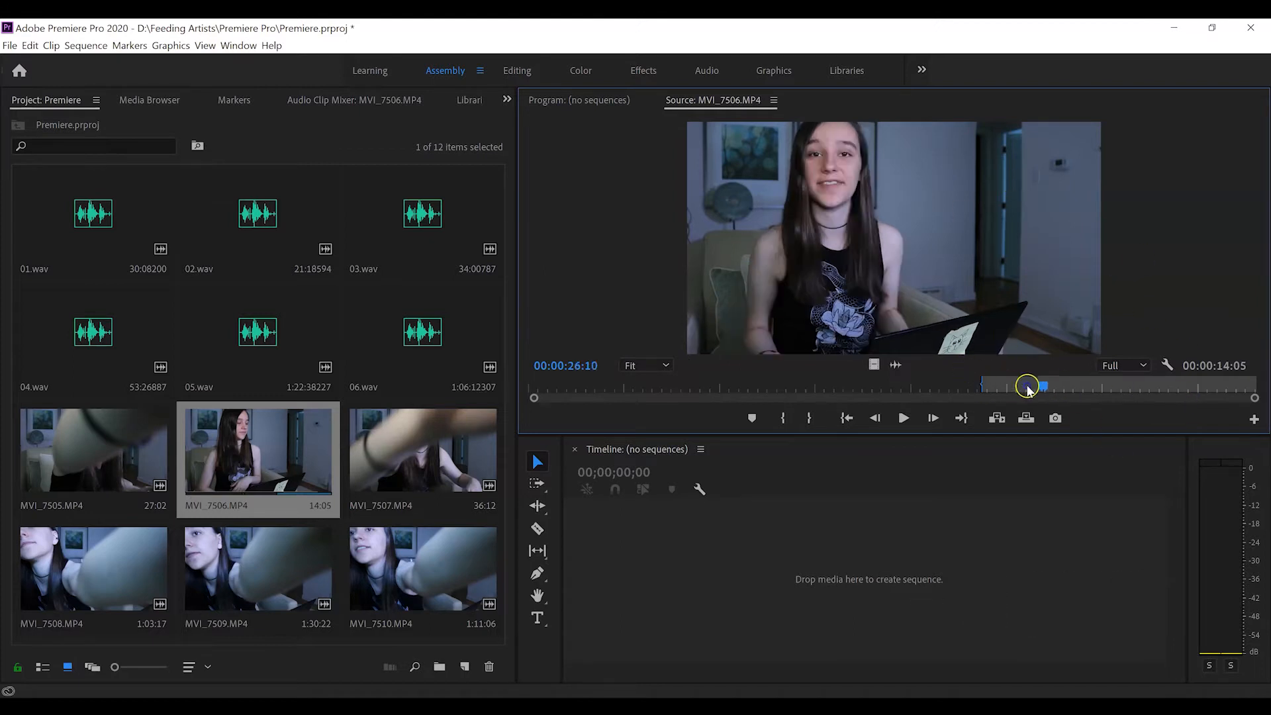
mouse_move(1156, 388)
left_mouse_down()
mouse_move(1181, 396)
mouse_move(1075, 405)
mouse_move(1055, 386)
mouse_move(1163, 389)
mouse_move(1150, 390)
left_mouse_up()
key("o")
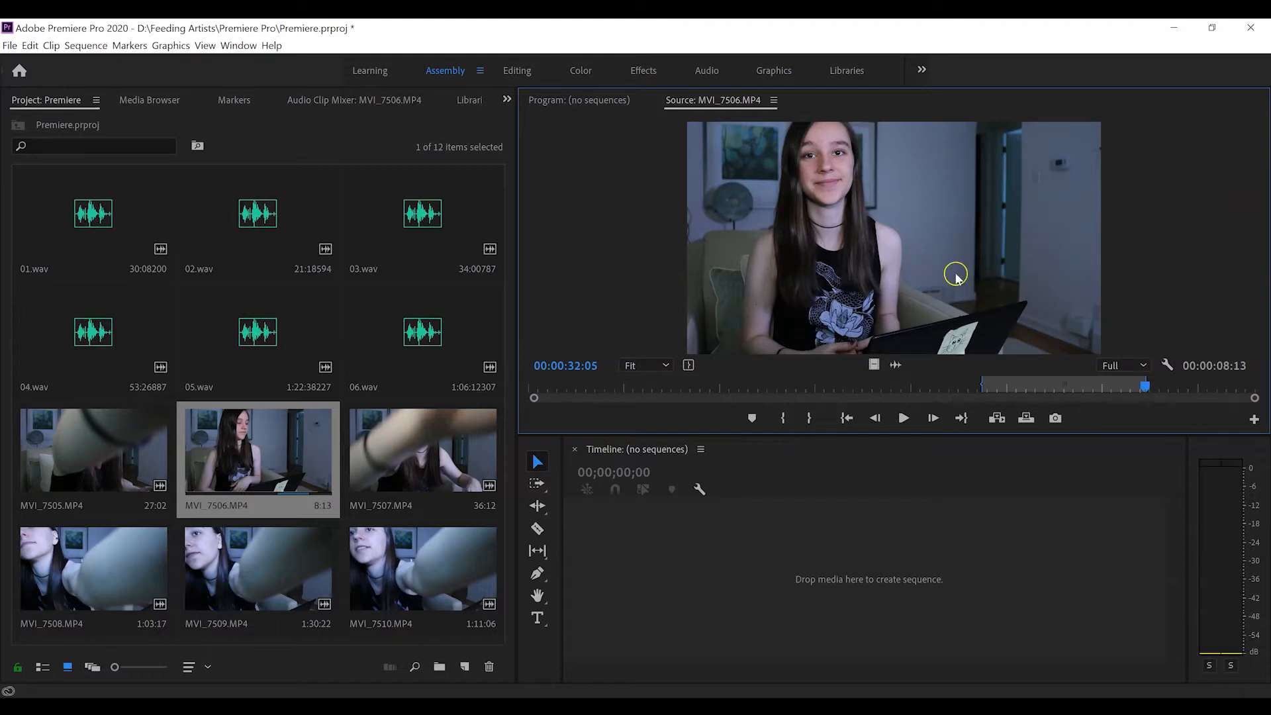
left_click_drag(813, 552, 808, 569)
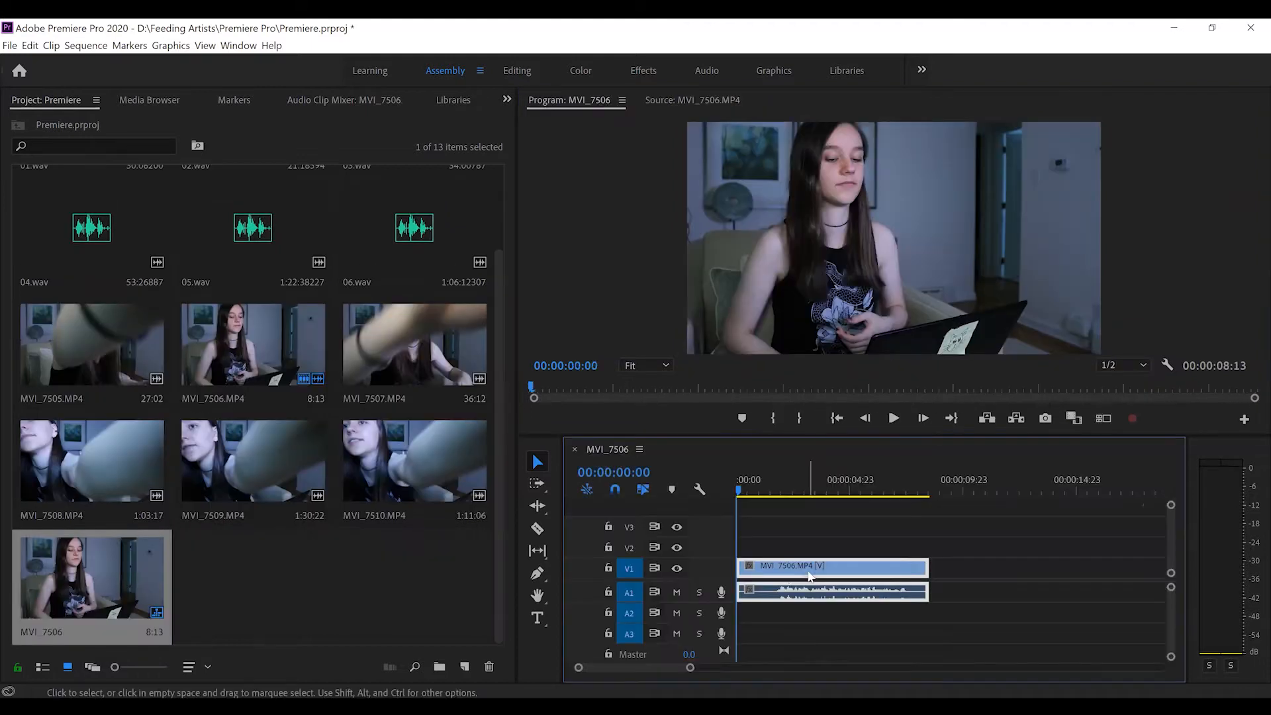
Step: Place the playhead at 00:00:01:17 and trim the start of the timeline clip to it
left_click_drag(779, 495, 751, 508)
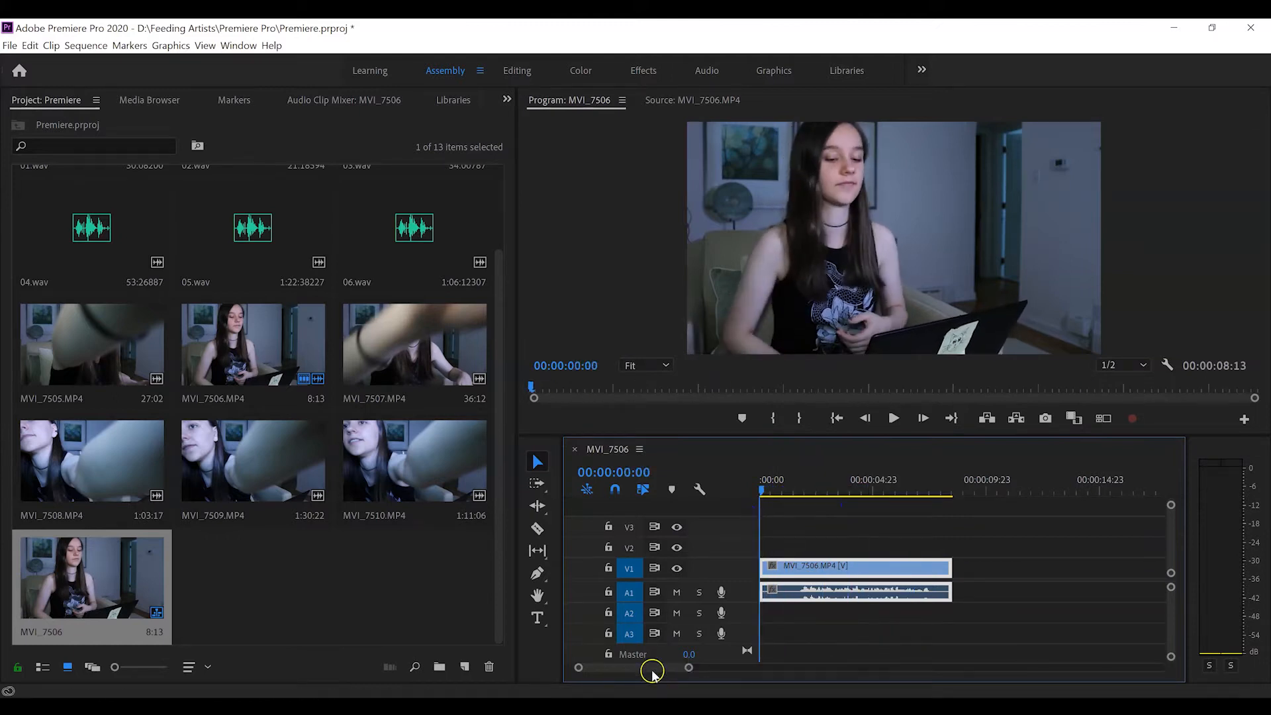
mouse_move(687, 669)
left_mouse_down()
mouse_move(738, 673)
mouse_move(695, 673)
left_mouse_up()
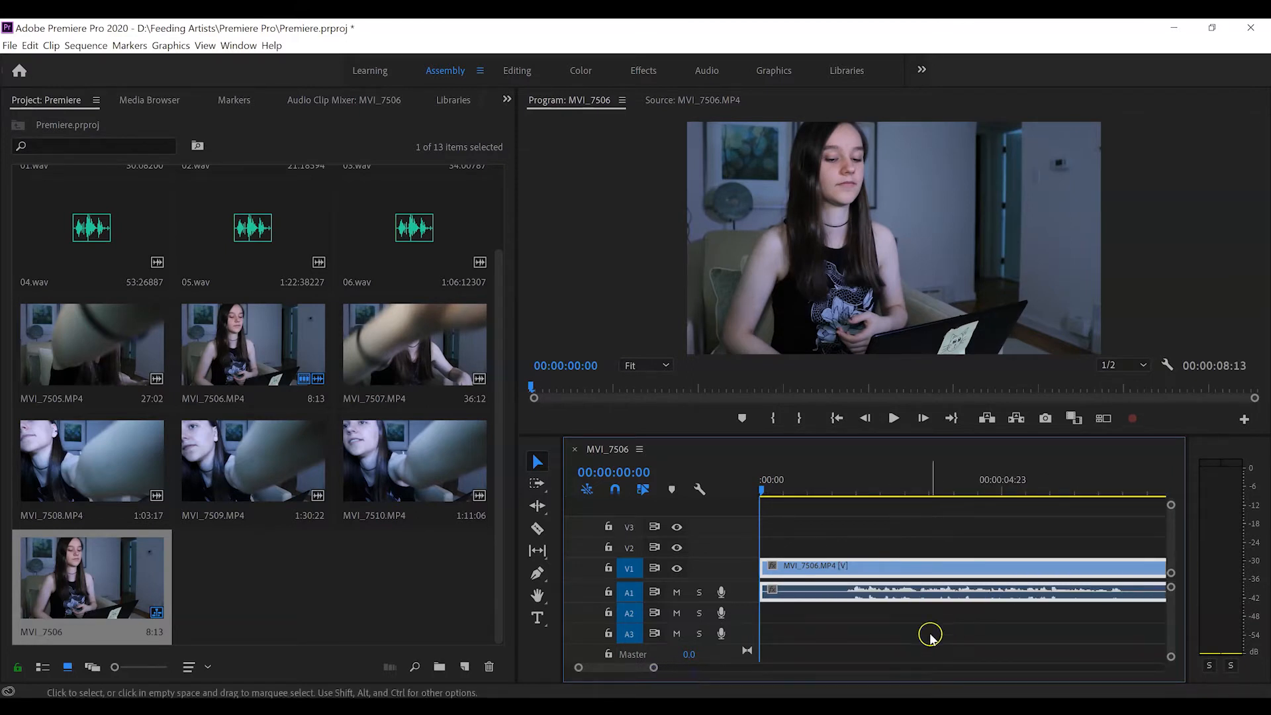
mouse_move(788, 497)
left_mouse_down()
mouse_move(844, 498)
mouse_move(788, 501)
left_mouse_up()
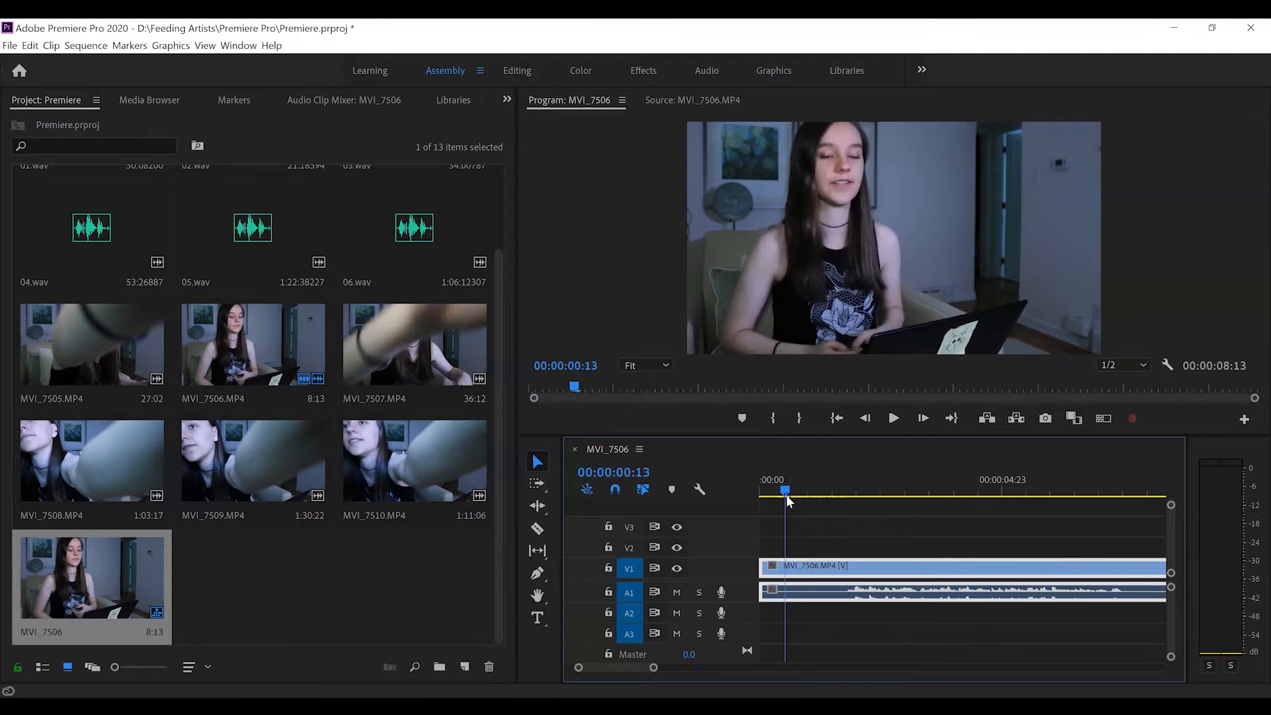
left_click(796, 575)
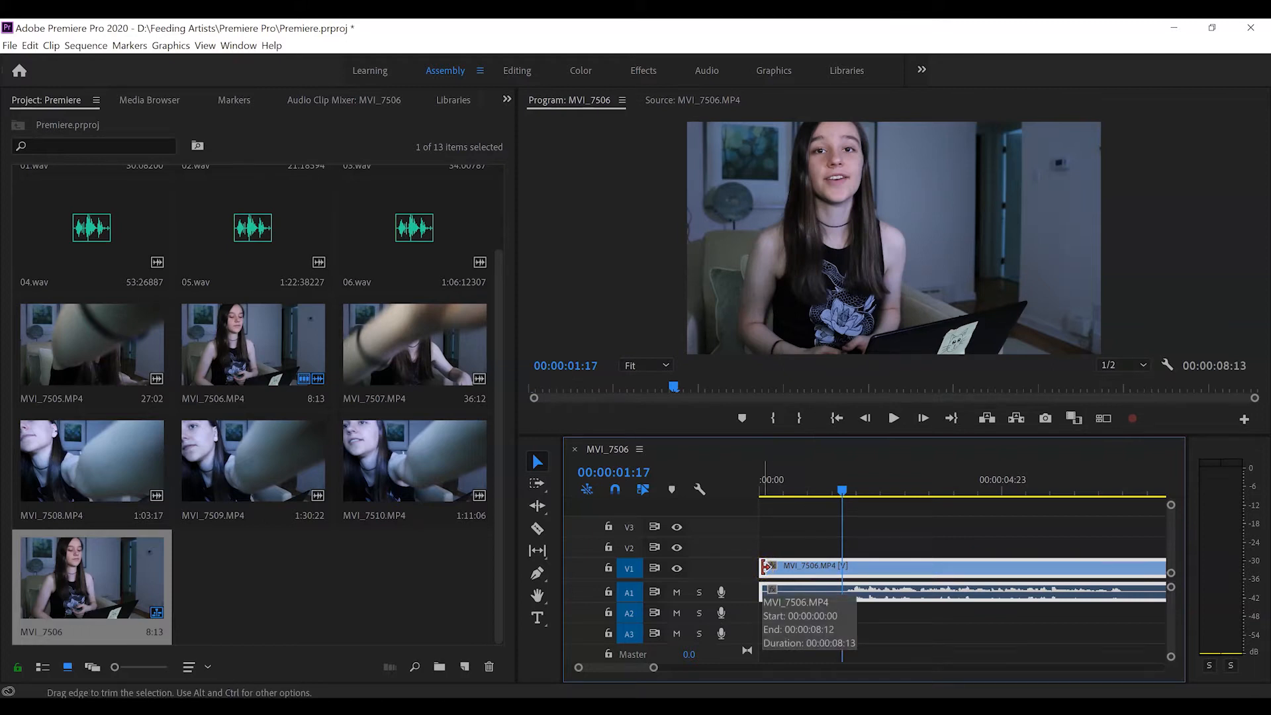
left_click(766, 567)
left_click_drag(798, 571, 847, 570)
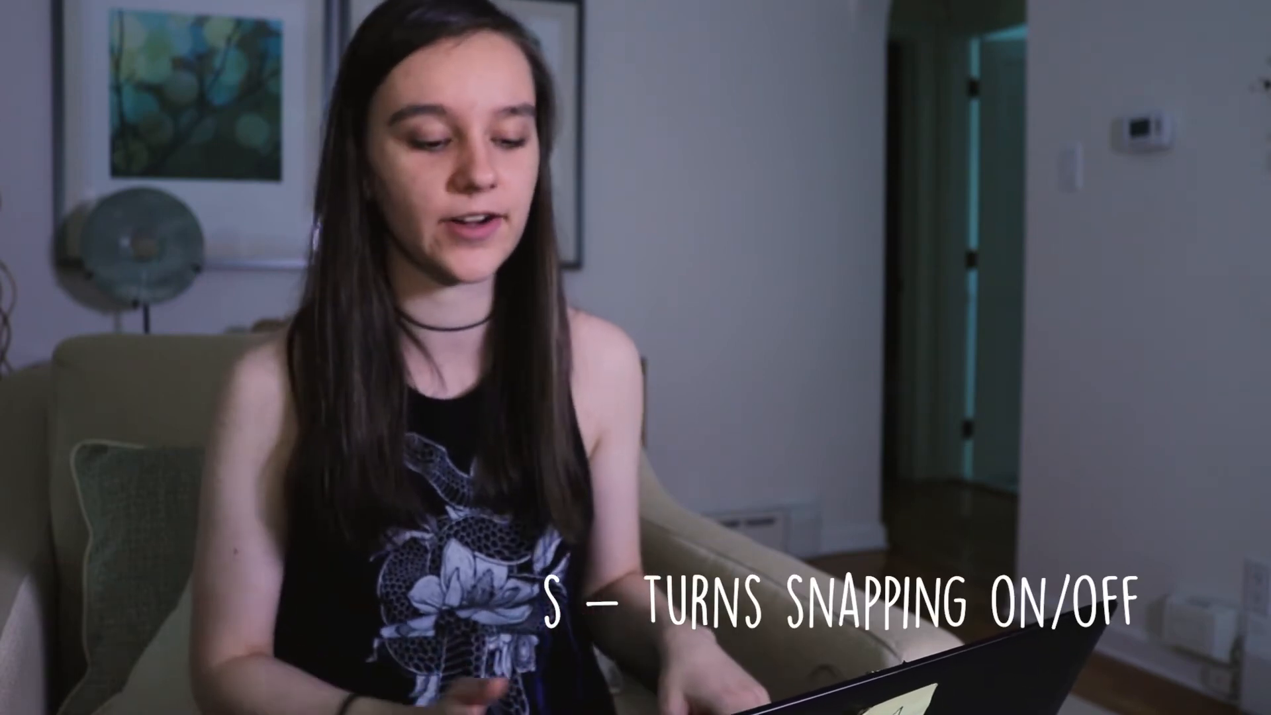
Step: Extend the trimmed clip's start back to the beginning of the sequence
left_click(618, 499)
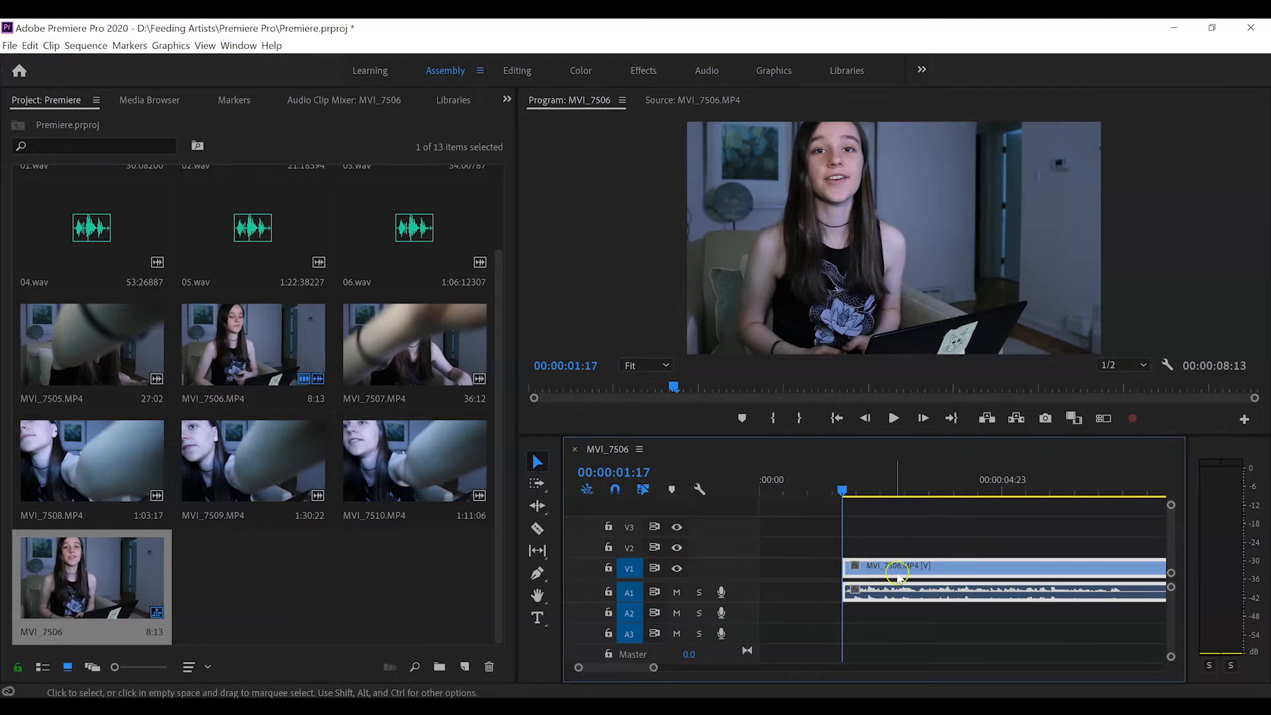
left_click_drag(842, 568, 761, 568)
left_click(910, 591)
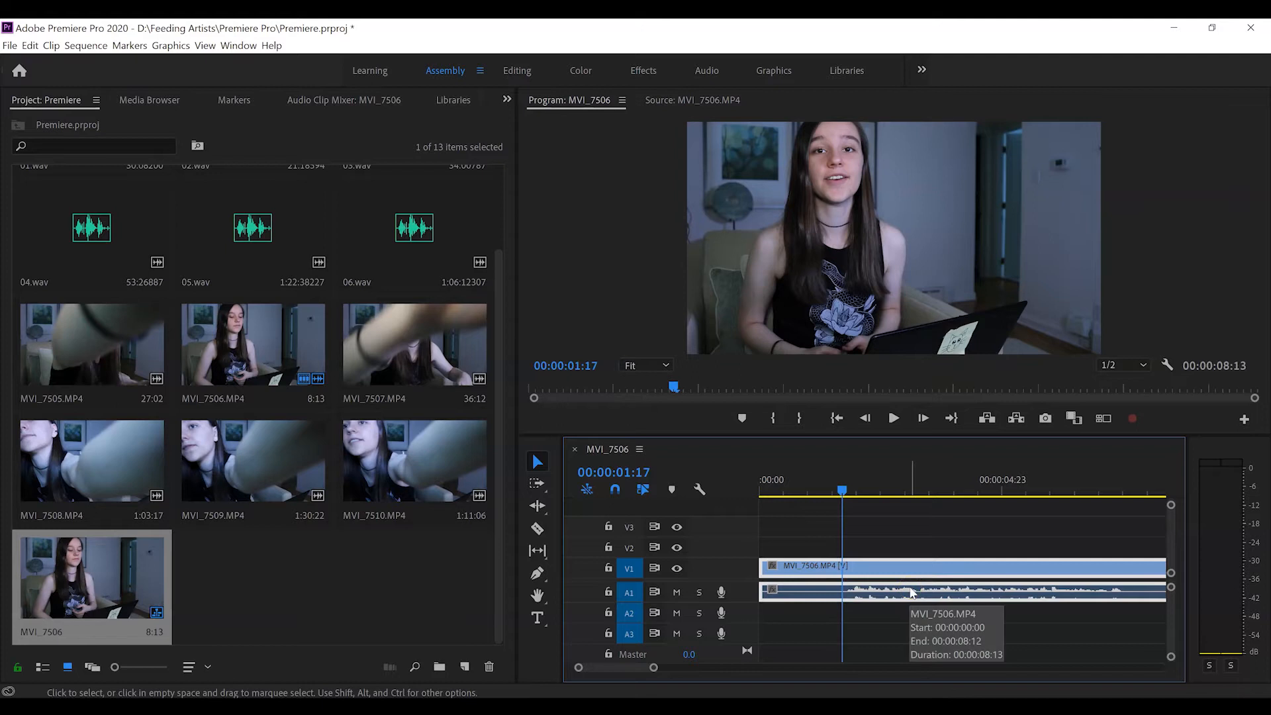
Step: Split the clip with the Razor tool at 00:00:01:17 and again about midway through the leading part
left_click(535, 528)
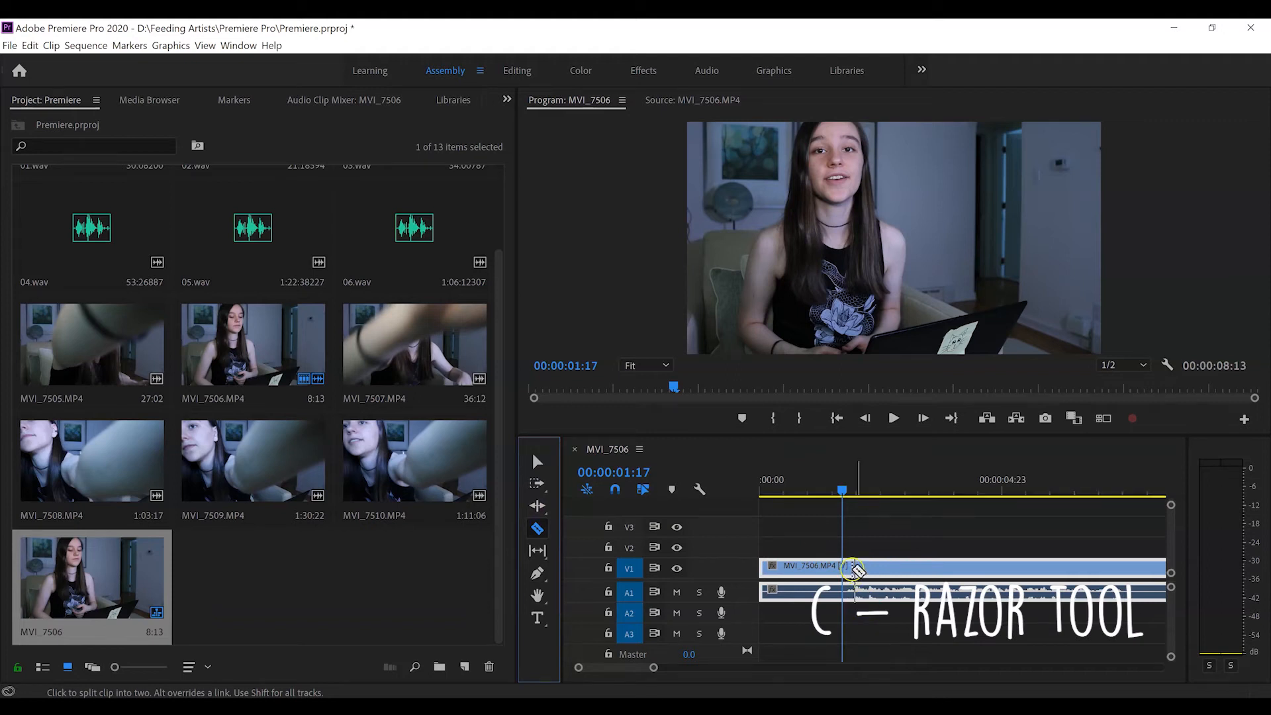
left_click(846, 568)
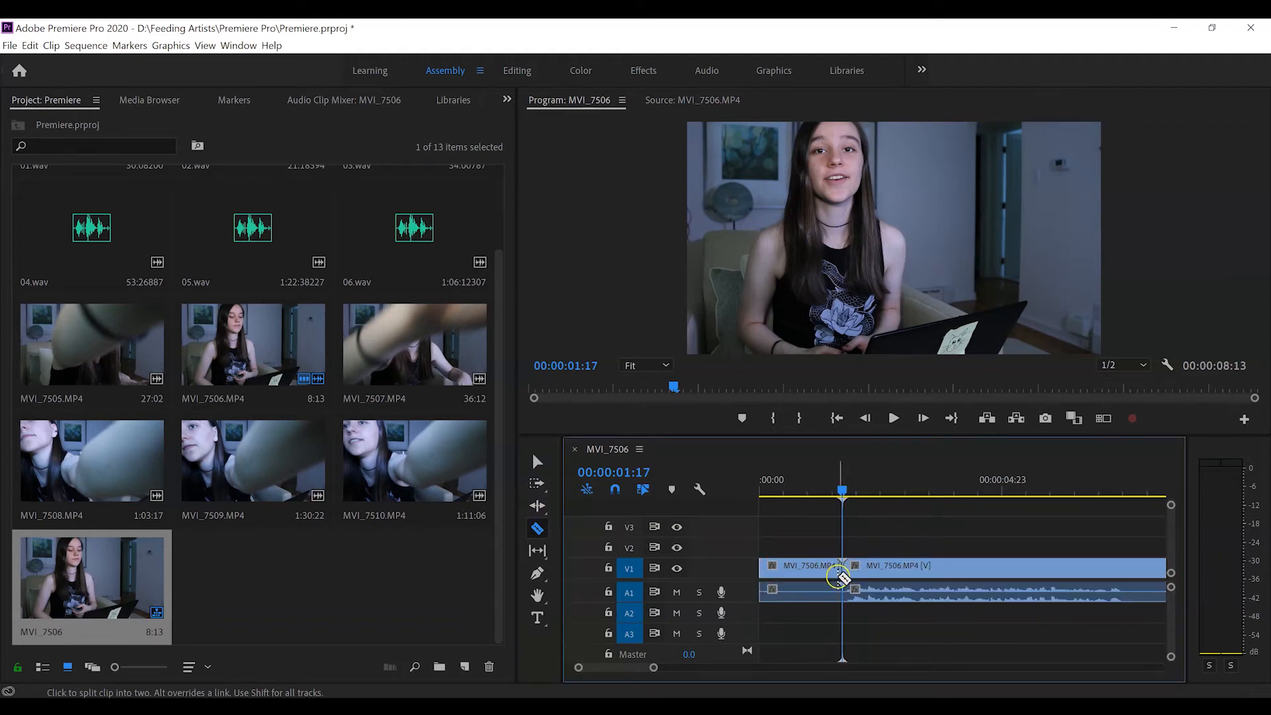
left_click(805, 568)
key("v")
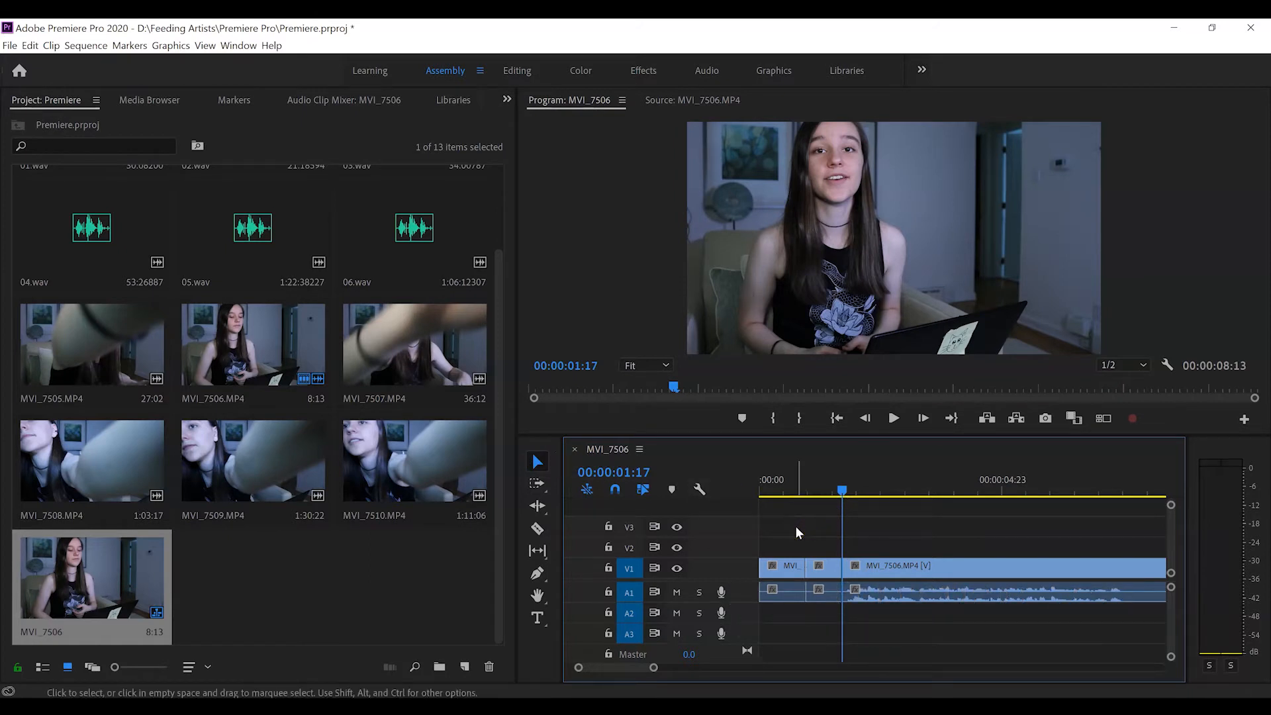
Step: Delete the two short leading pieces and close the gap they leave at the start of the sequence
left_click_drag(777, 530, 831, 606)
key("Delete")
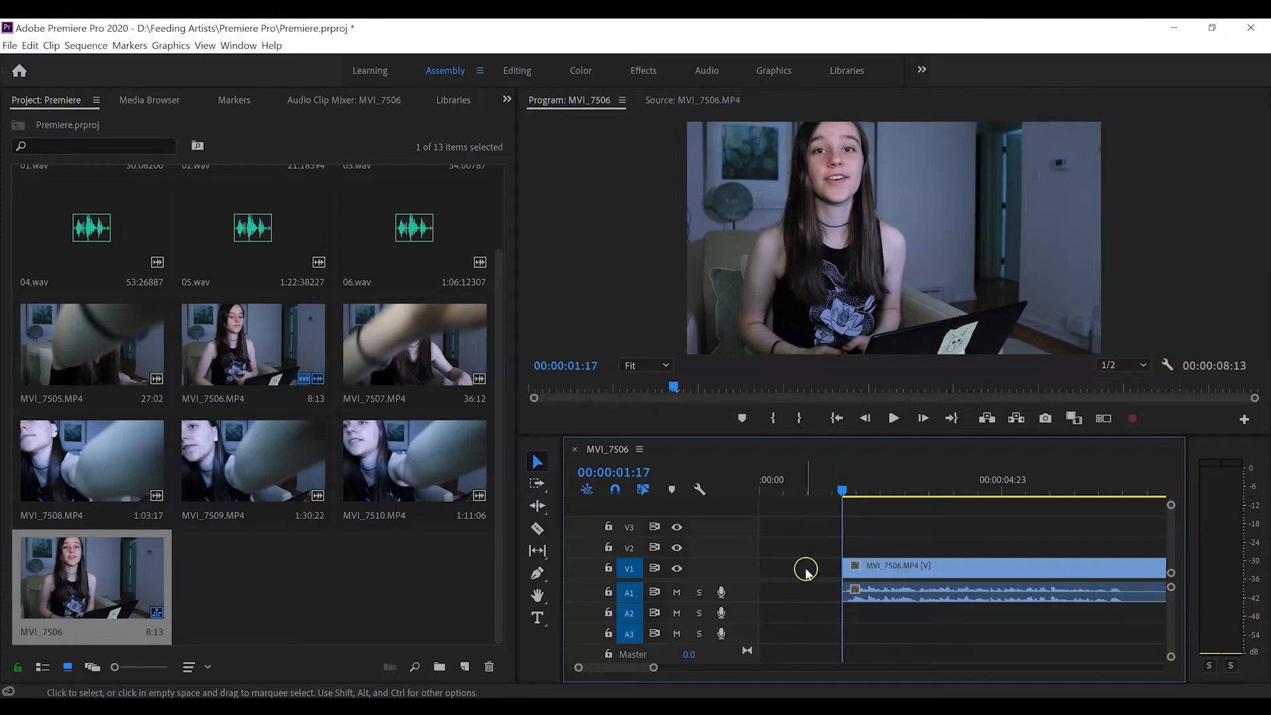
mouse_move(920, 573)
left_mouse_down()
mouse_move(895, 583)
mouse_move(923, 576)
left_mouse_up()
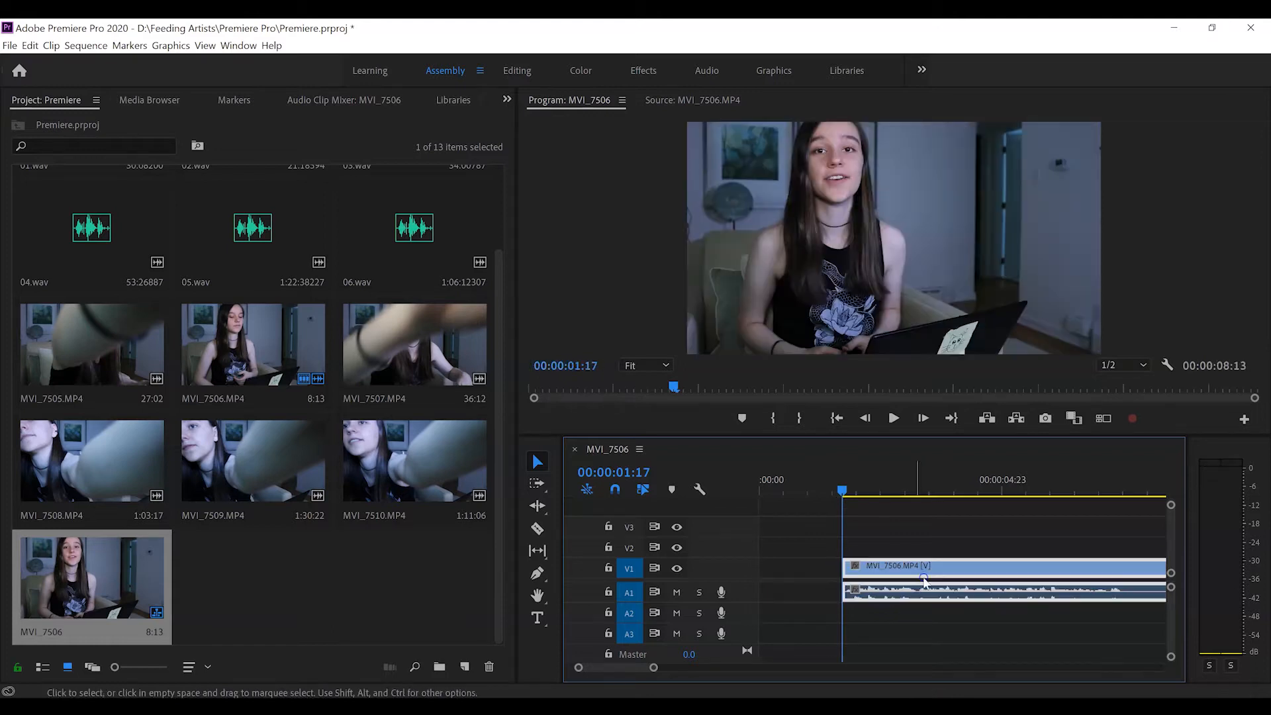
left_click(790, 571)
key("Delete")
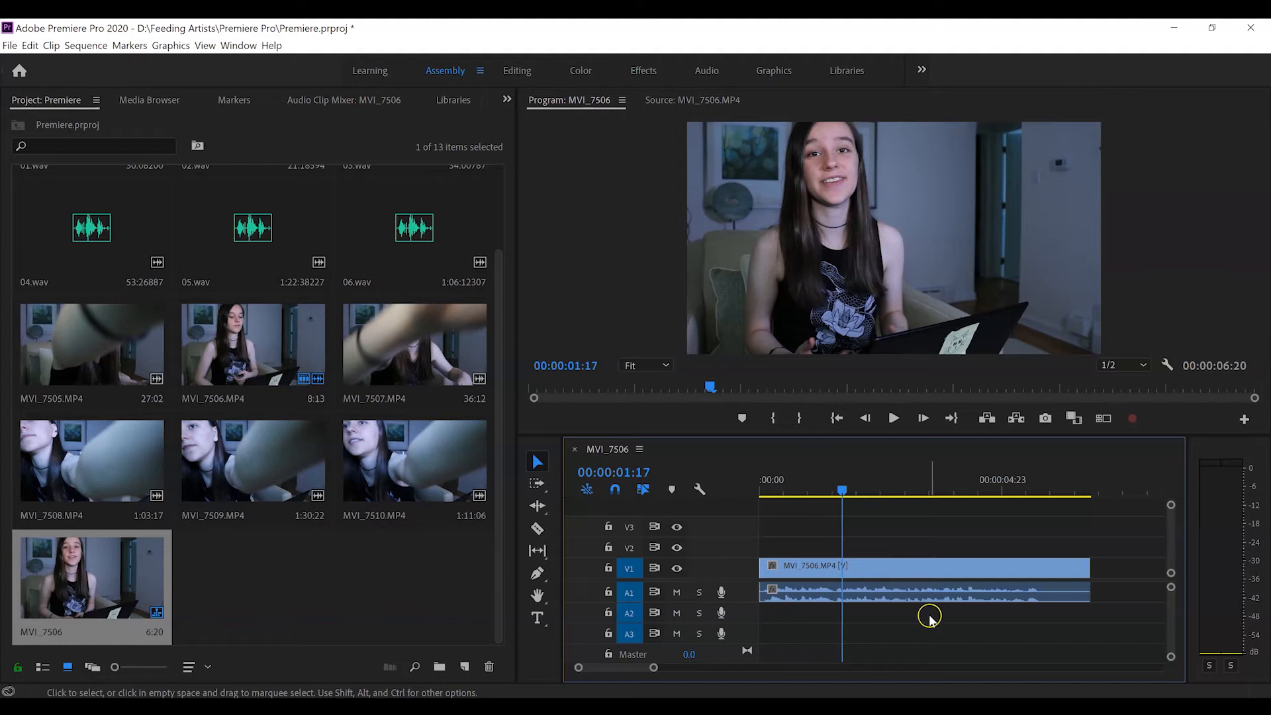
Step: Try shifting the clip forward in time with the Track Select Forward tool and undo the move
left_click(537, 483)
left_click(780, 568)
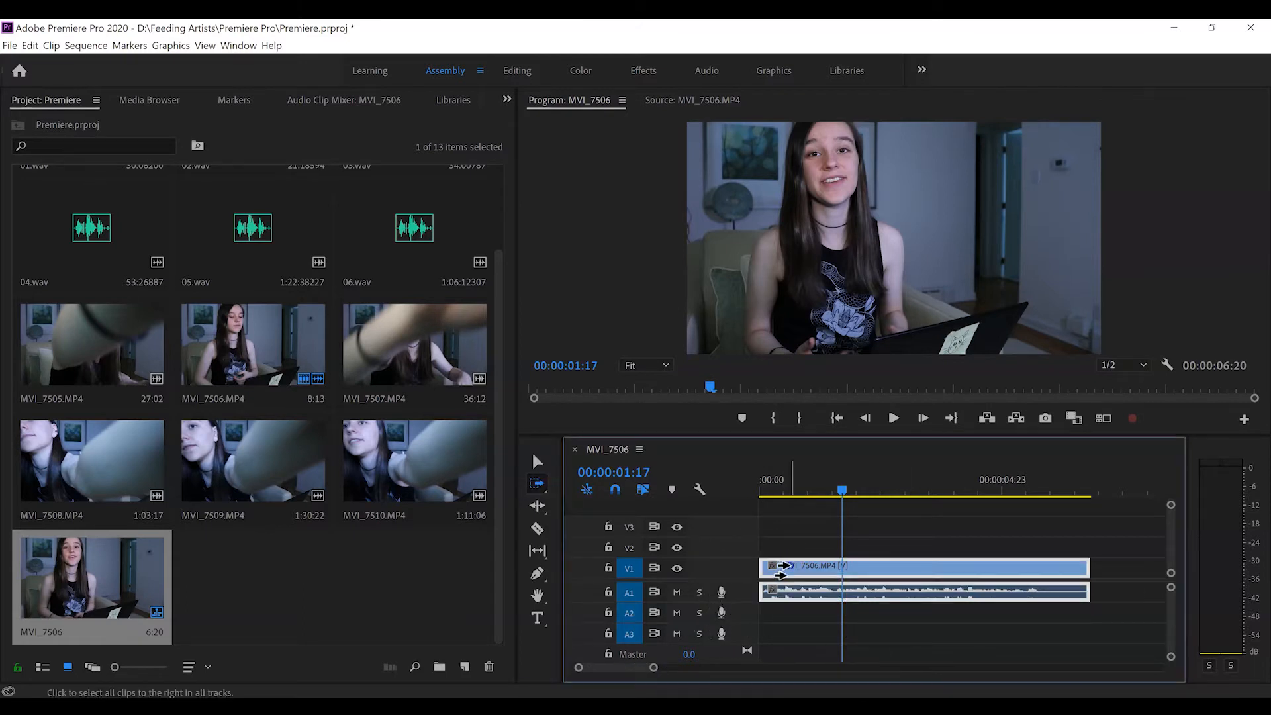
left_click_drag(779, 568, 912, 599)
key("ctrl+z")
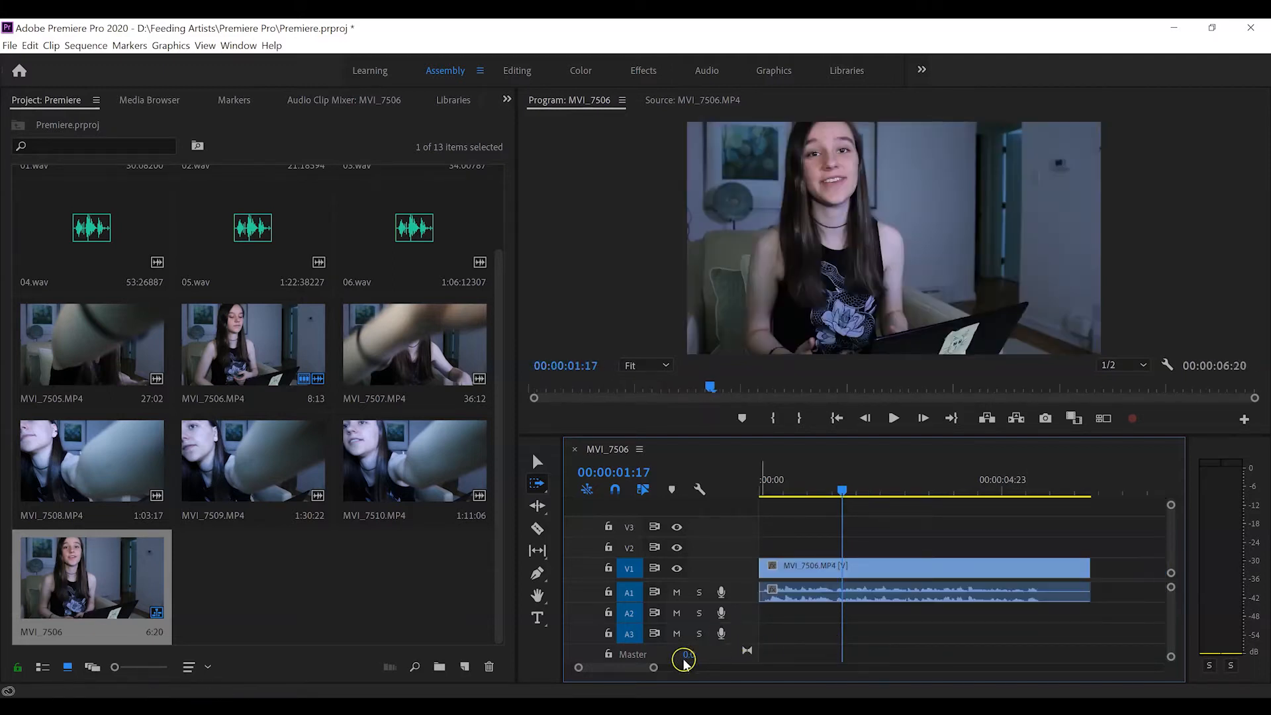
Step: Add two more MVI_7506.MP4 clips end to end after the first and place the playhead at 00:00:06:17
left_click_drag(654, 667, 776, 670)
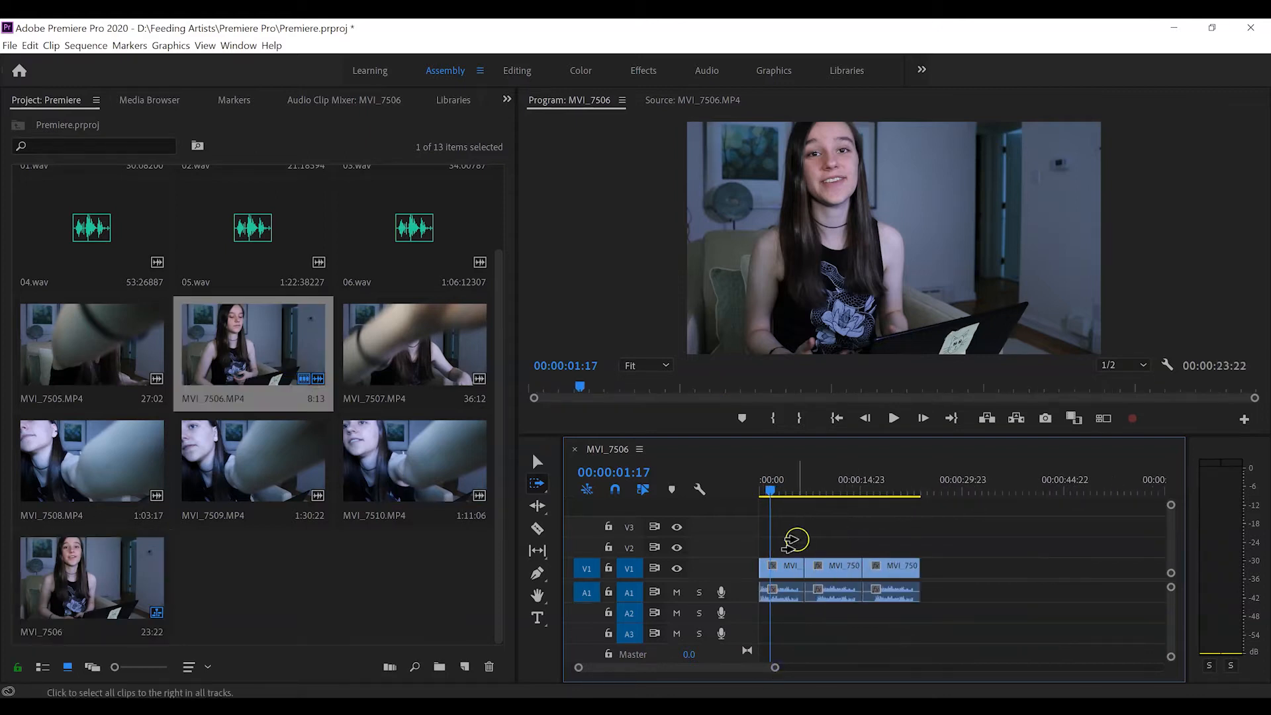
left_click_drag(795, 485, 807, 485)
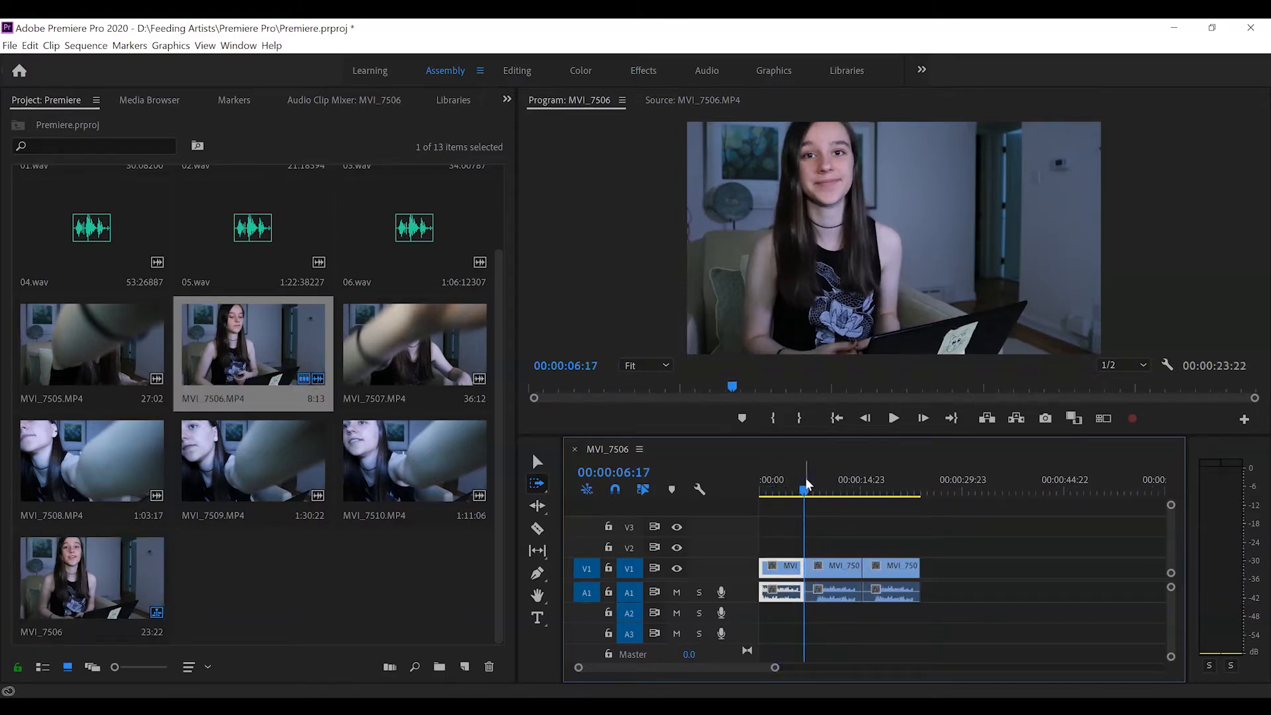
Step: Shift the second and third clips forward together with Track Select Forward, then return them to the end of the first clip
left_click(834, 576)
left_click_drag(835, 573, 929, 576)
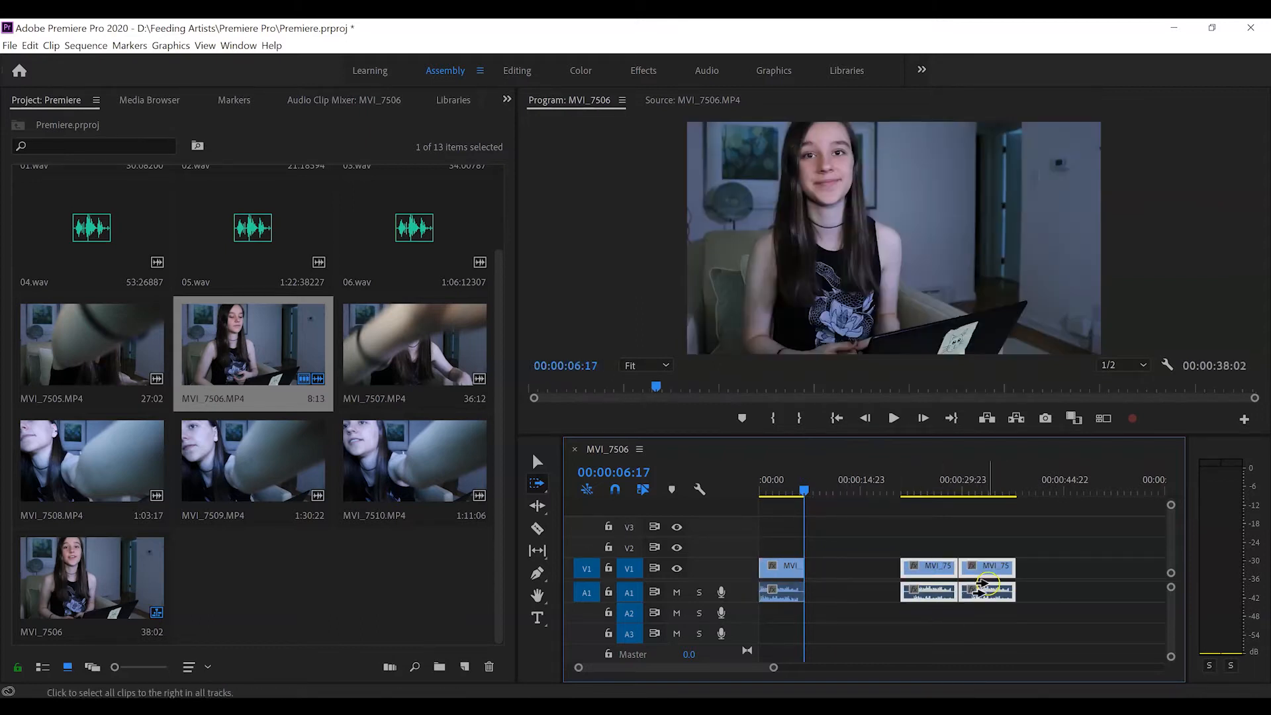
left_click_drag(991, 564, 886, 565)
Step: Move the third clip up to track V2 so that it overlaps the second clip on V1
key("v")
left_click_drag(820, 513, 924, 664)
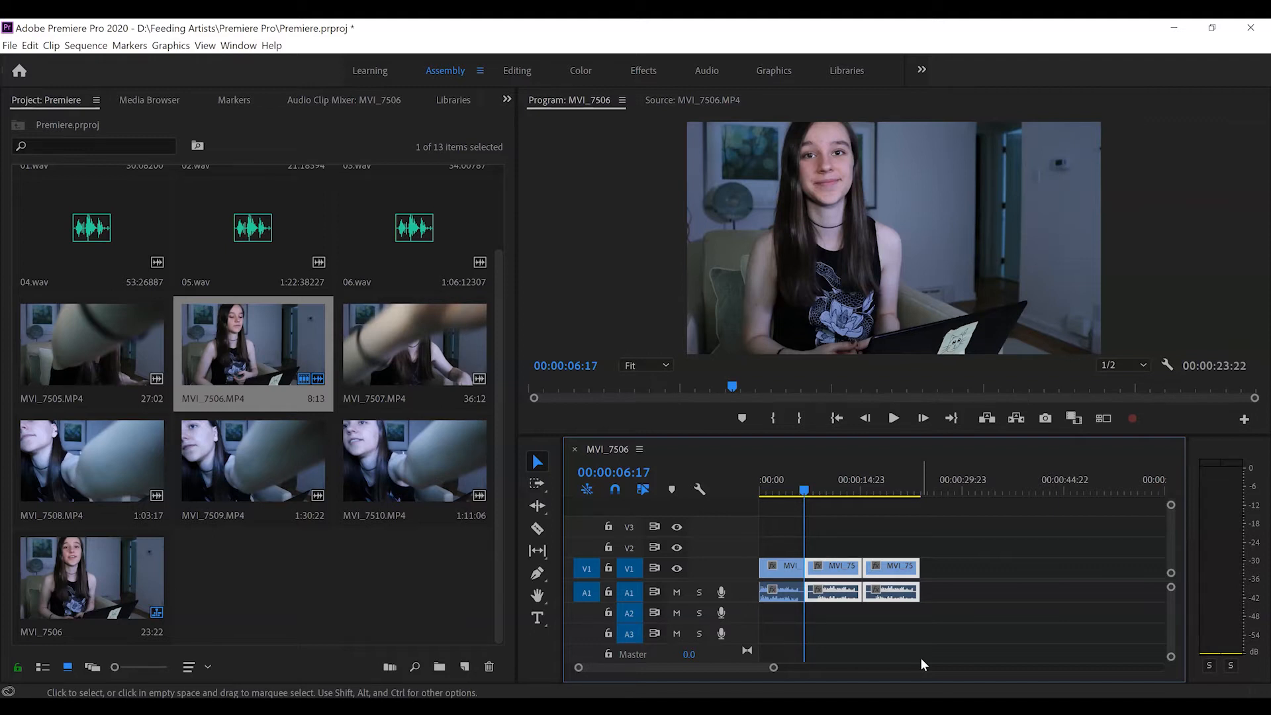
left_click_drag(893, 570, 831, 547)
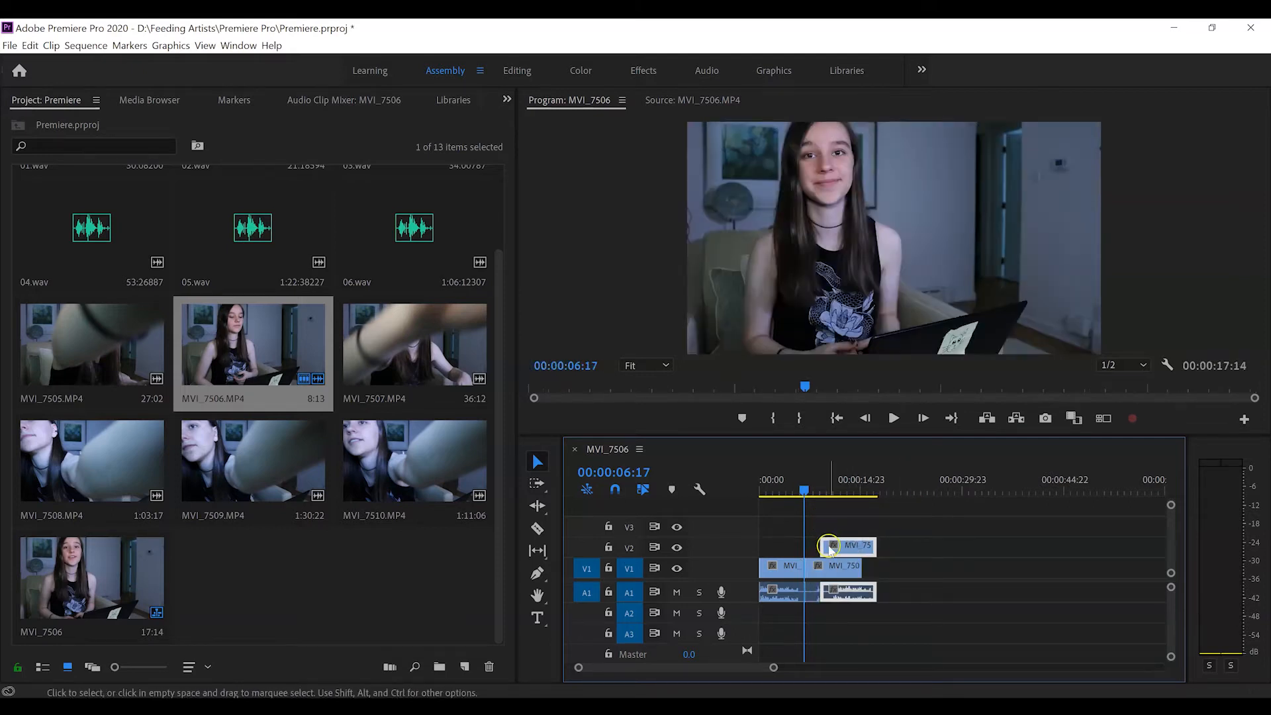
Step: Shift the V1 and V2 clips forward together with Track Select Forward, then undo back to the single first clip
key("a")
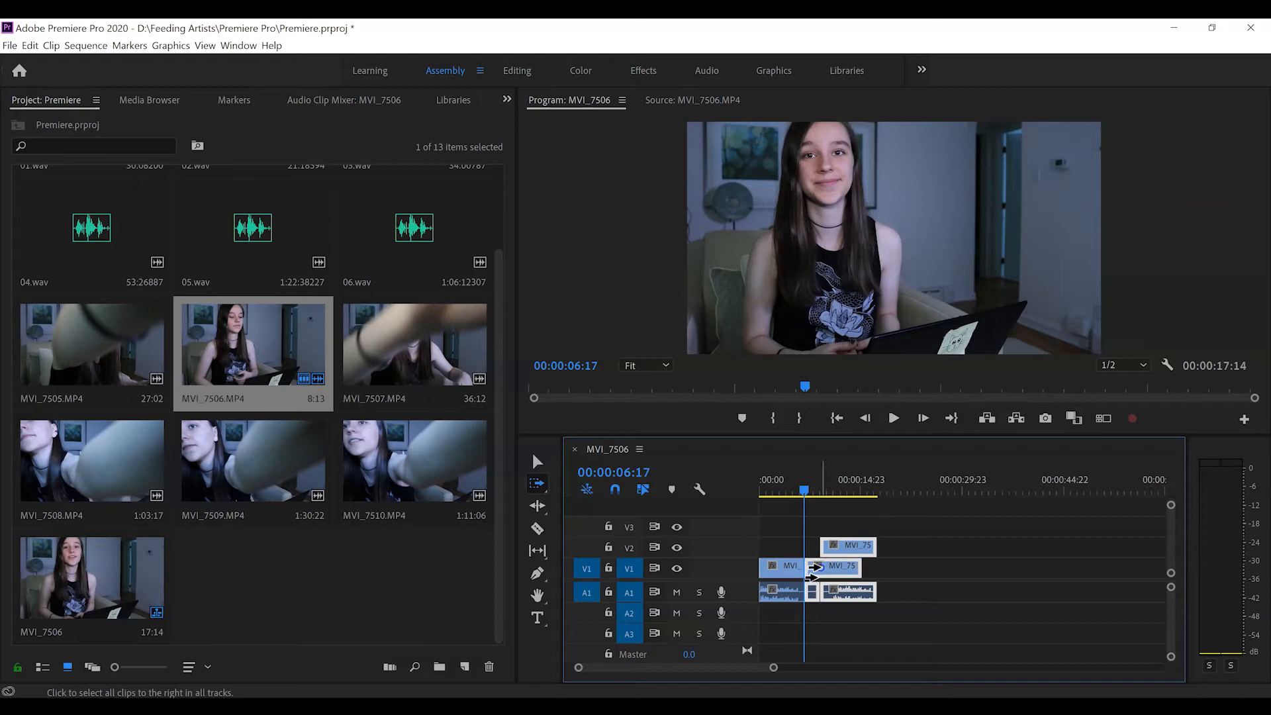
left_click_drag(814, 567, 871, 566)
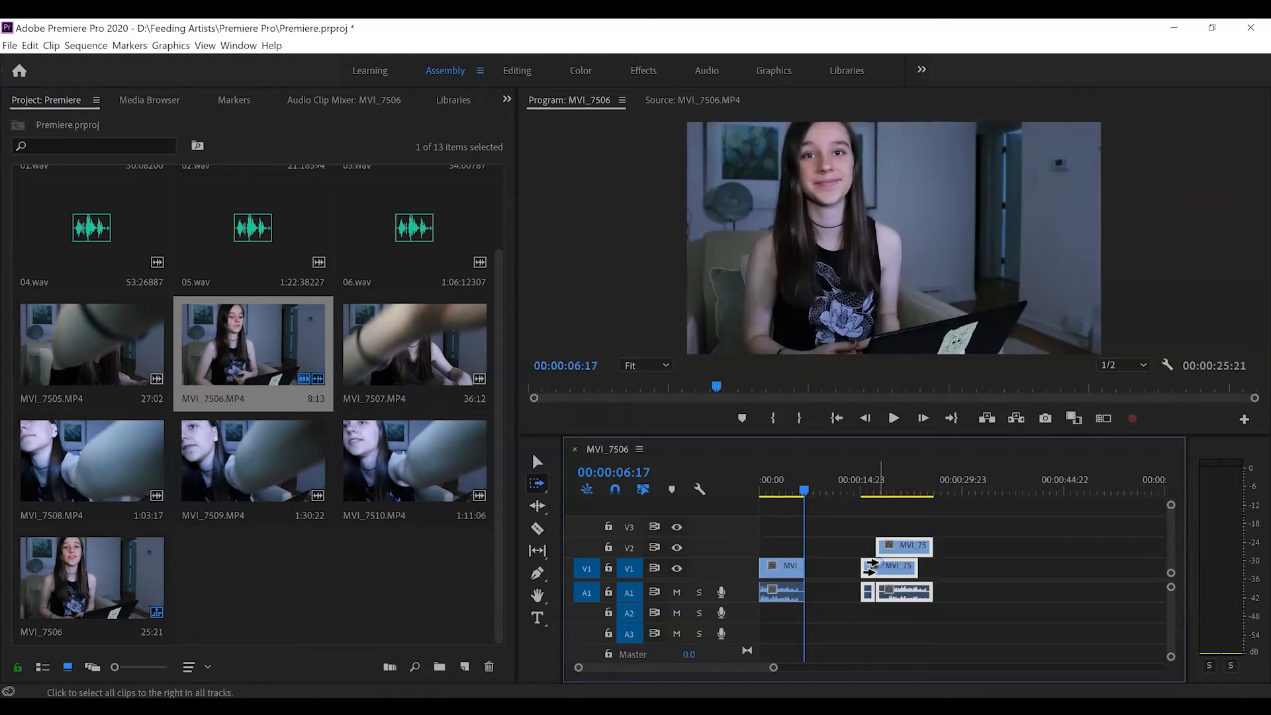
key("ctrl+z")
key("ctrl+z")
key("ctrl+z")
key("ctrl+z")
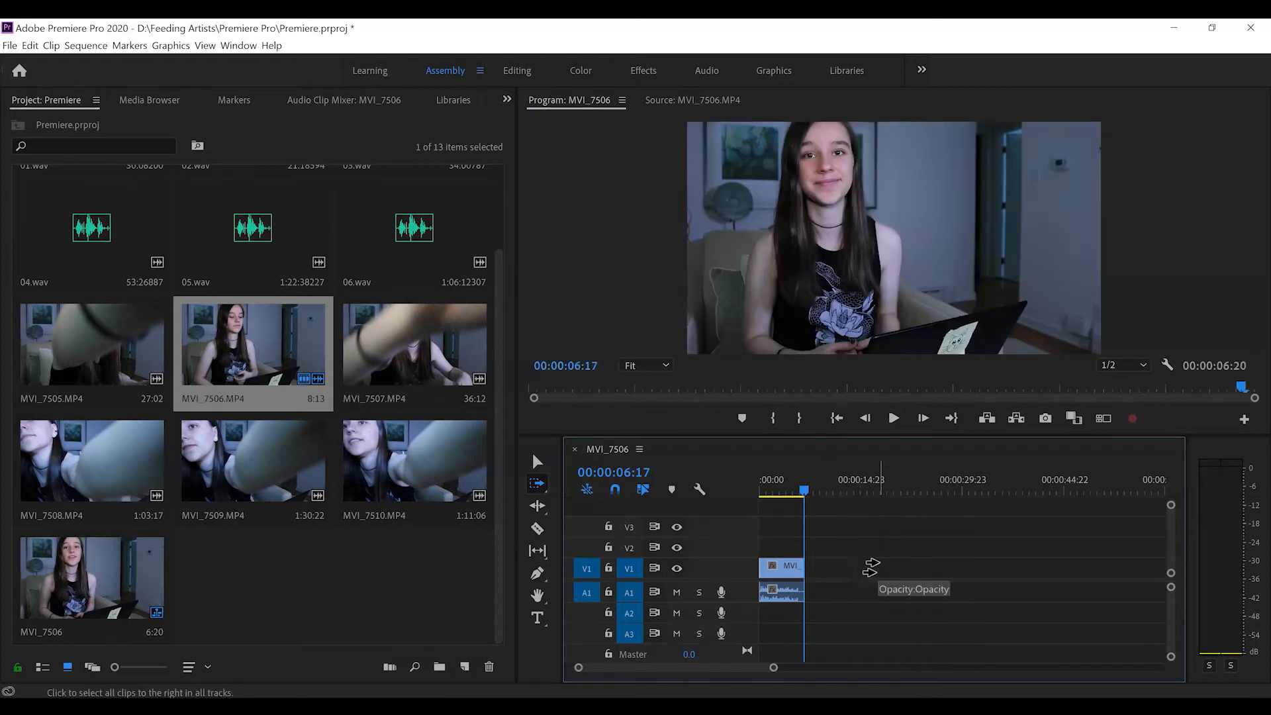
Step: Return to the Selection tool and place the playhead at 00:00:01:20 in the sequence
left_click_drag(772, 667, 829, 645)
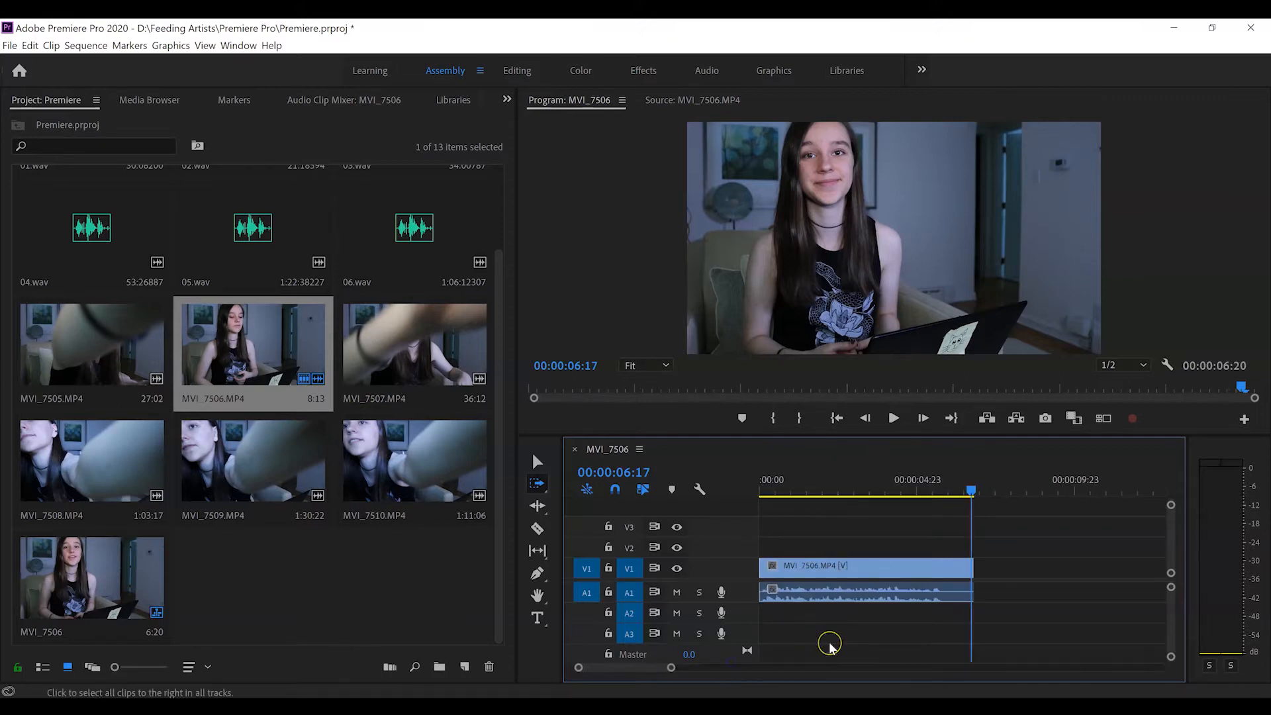
key("v")
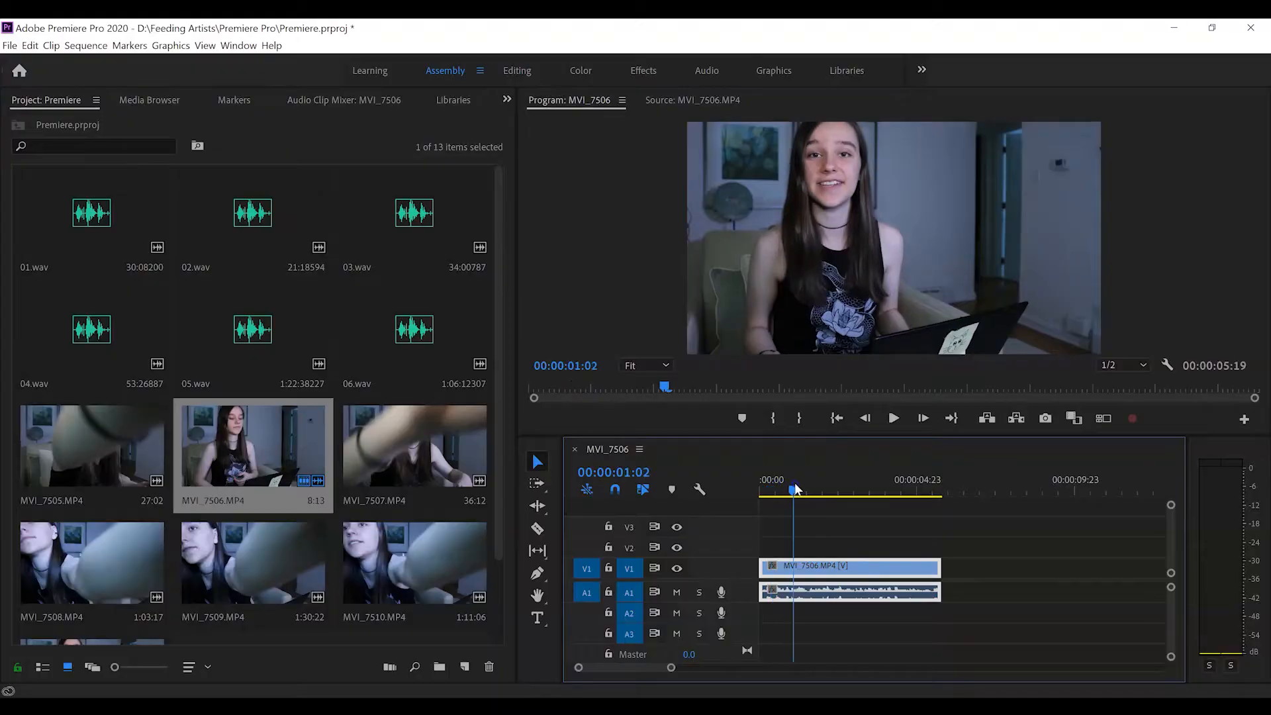
left_click_drag(795, 486, 819, 487)
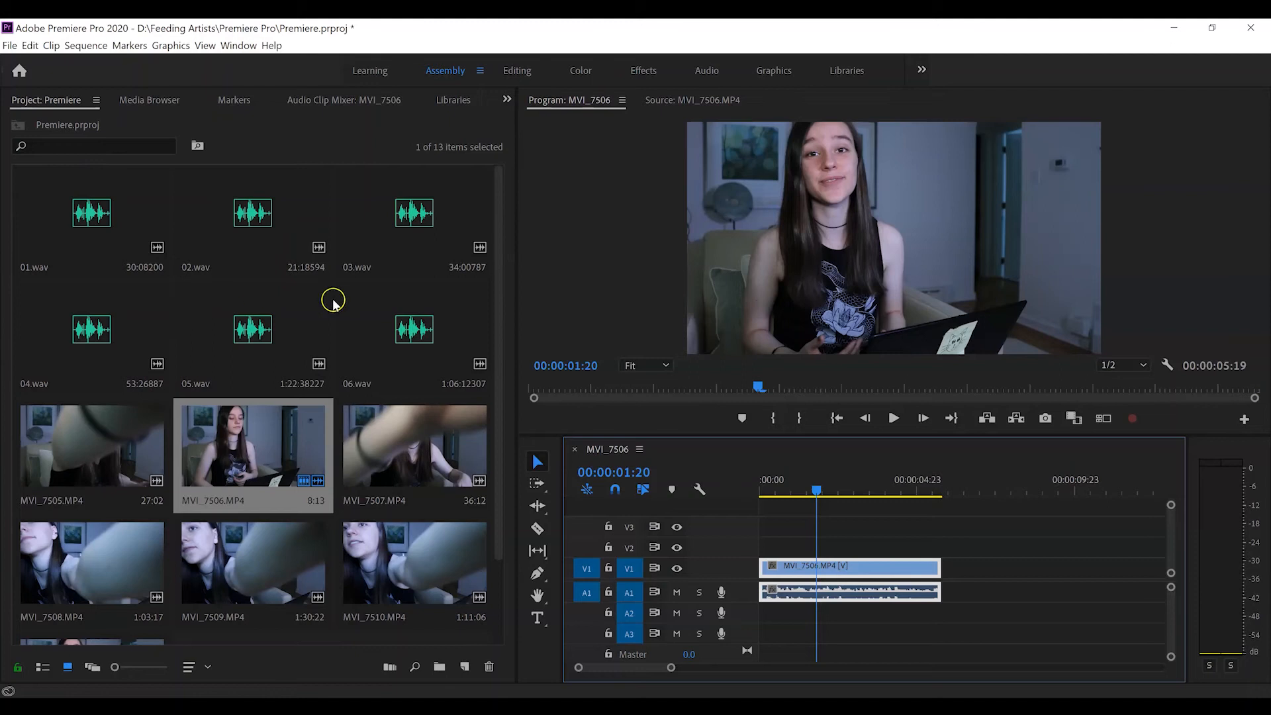
Step: Mark the last spoken passage of 02.wav from 00;00;12;21, about 6 seconds long, and place it on A2 at the sequence start
double_click(248, 237)
left_click(959, 194)
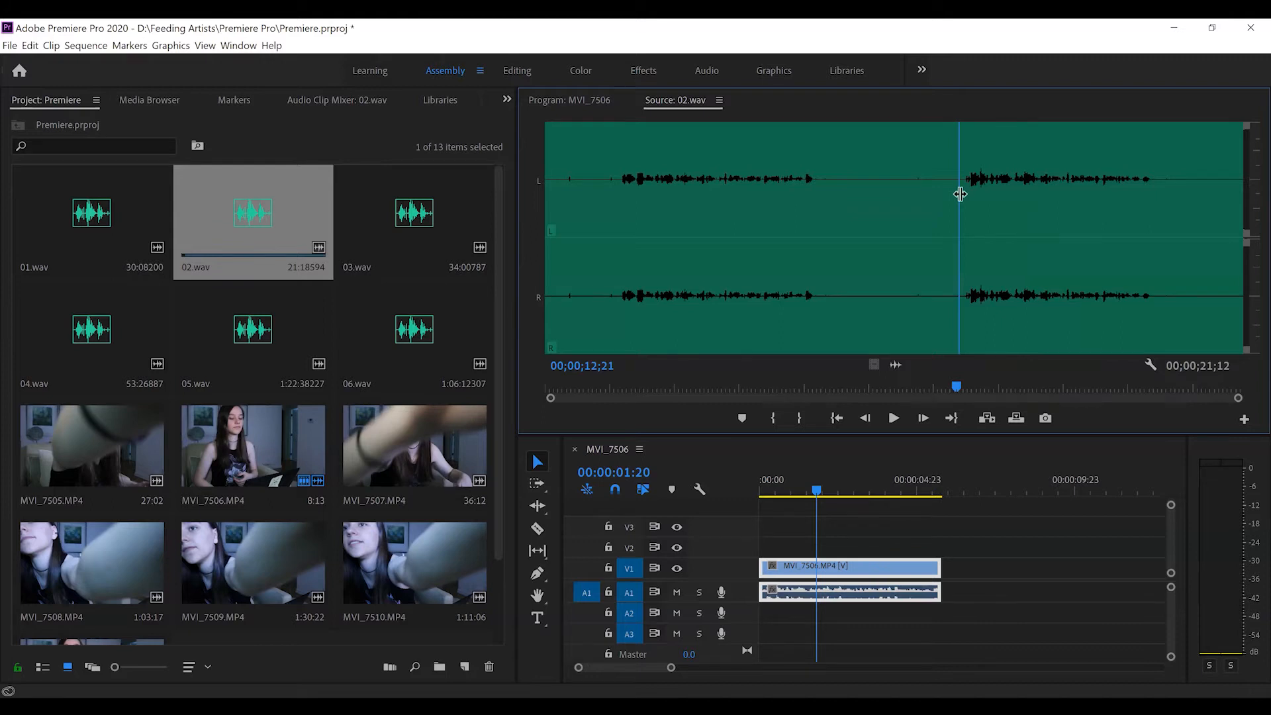
key("i")
left_click_drag(1160, 179, 1156, 175)
key("o")
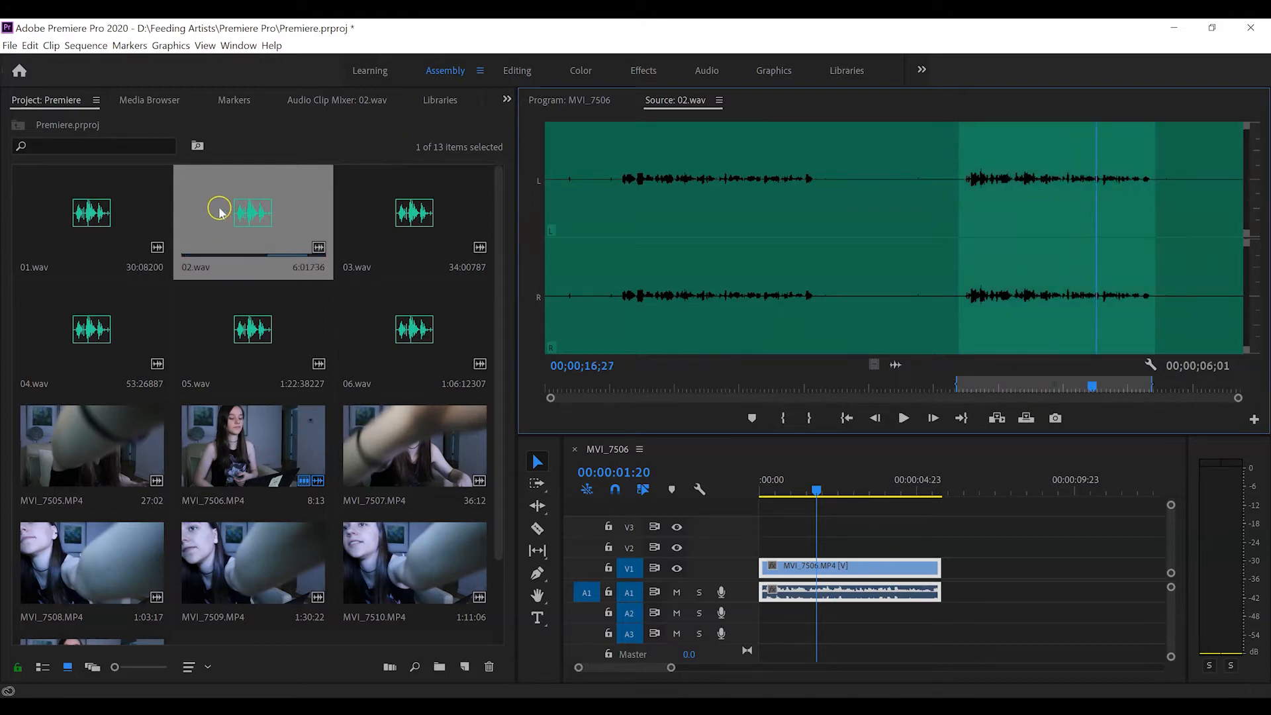
left_click_drag(220, 212, 760, 614)
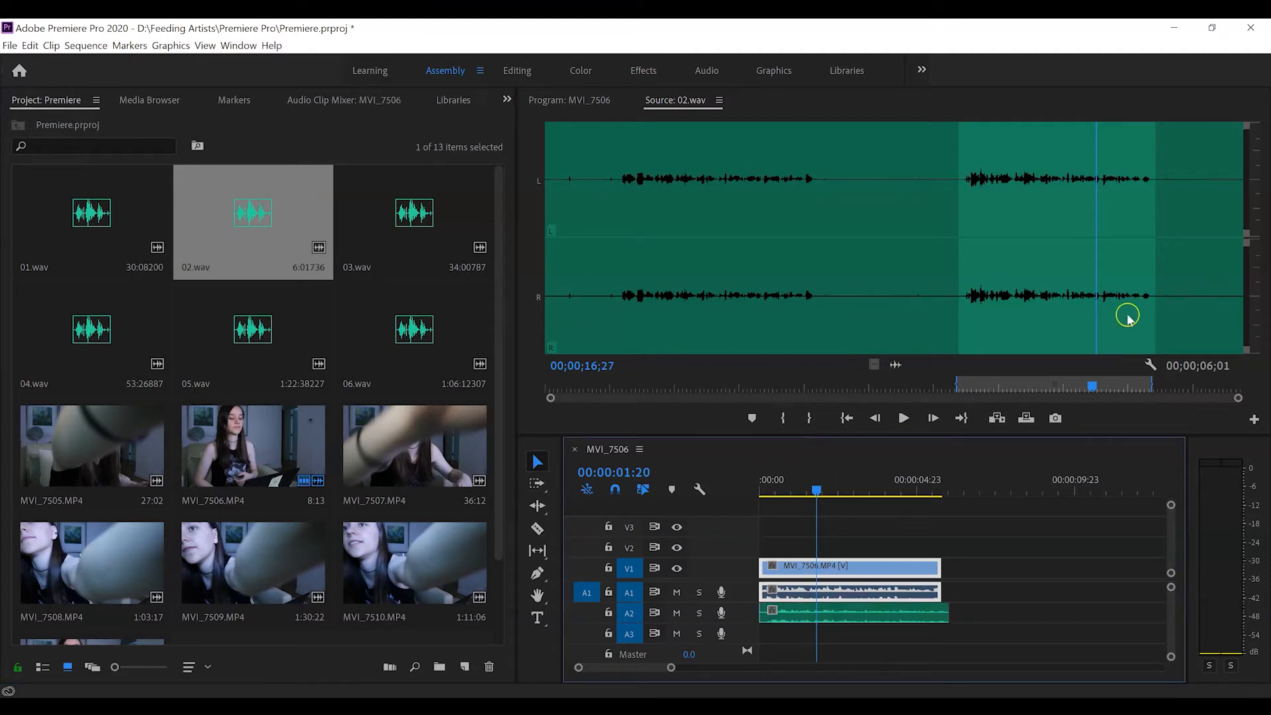
left_click_drag(1011, 203, 1021, 274)
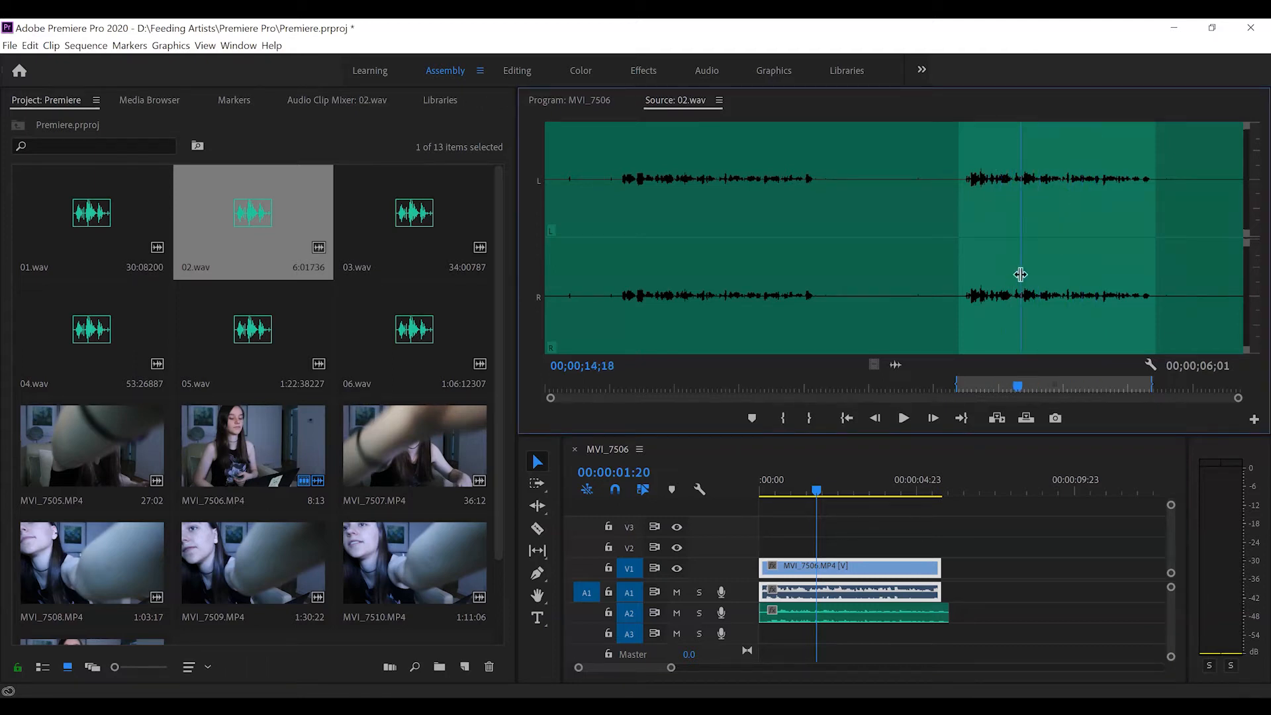
Step: Increase the height of the audio tracks and resize the panels to make the timeline taller and wider
left_click_drag(671, 668, 637, 669)
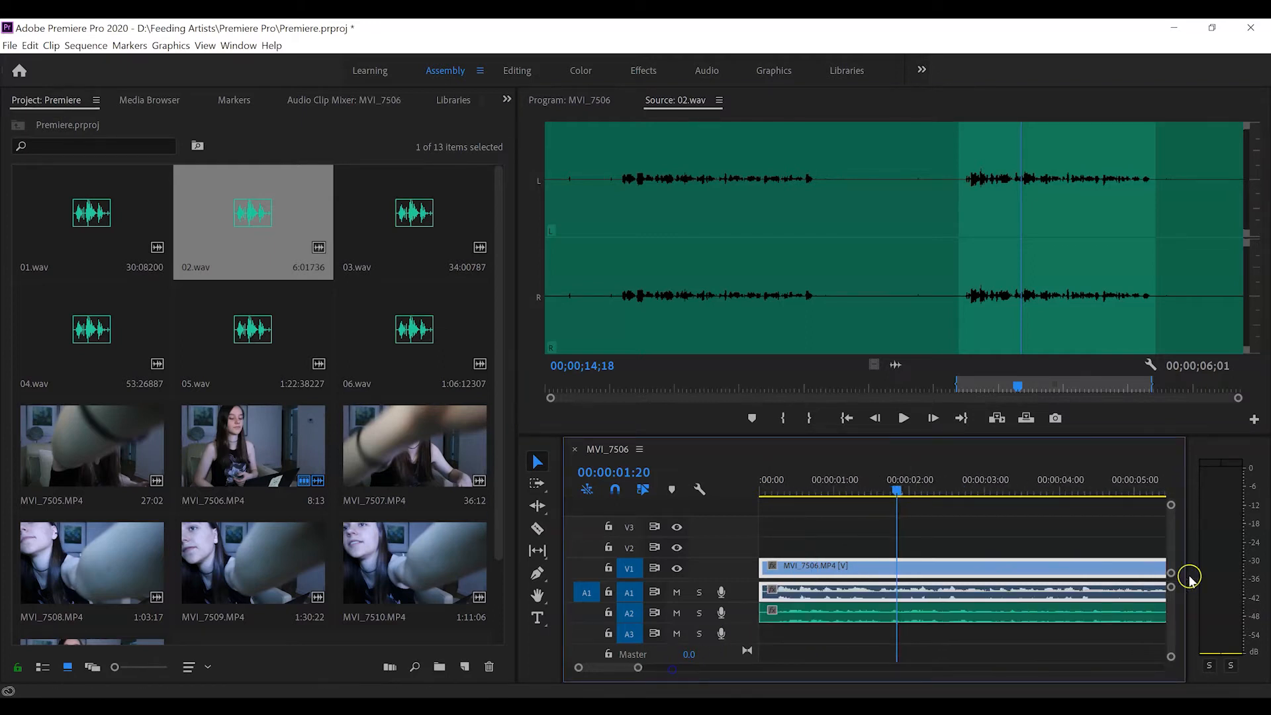
left_click_drag(1172, 587, 1173, 586)
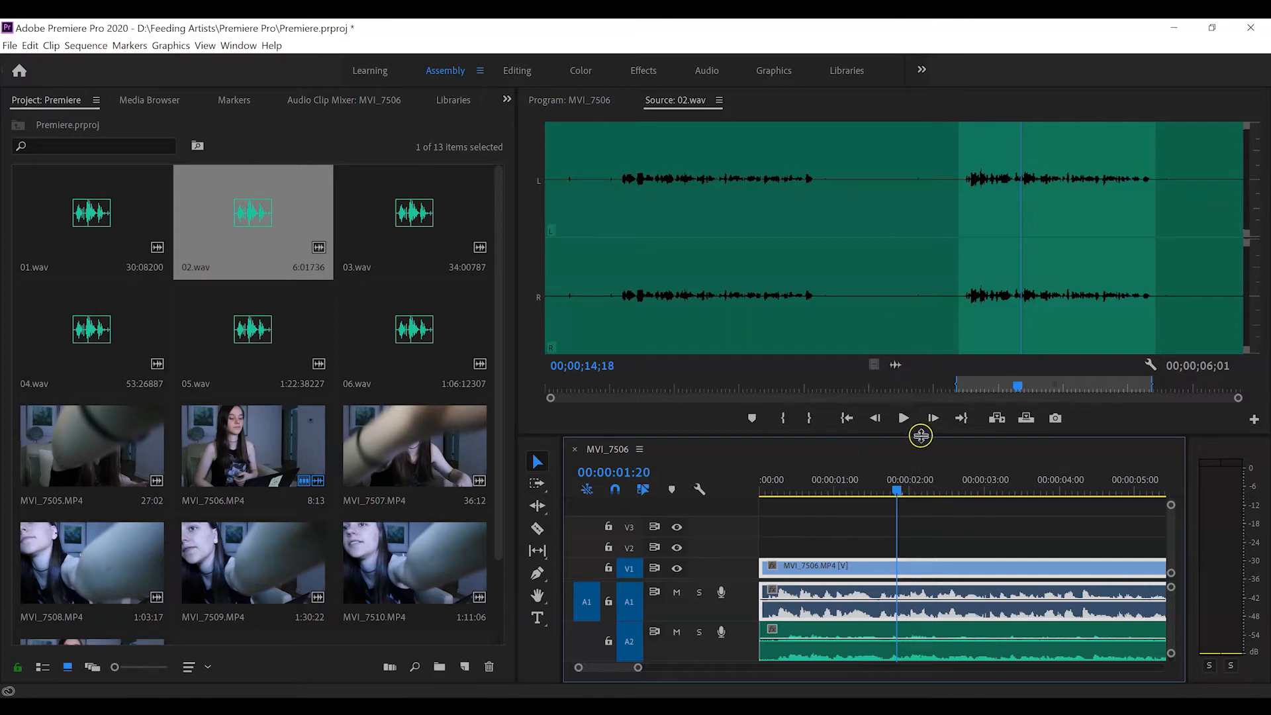
left_click_drag(924, 435, 926, 331)
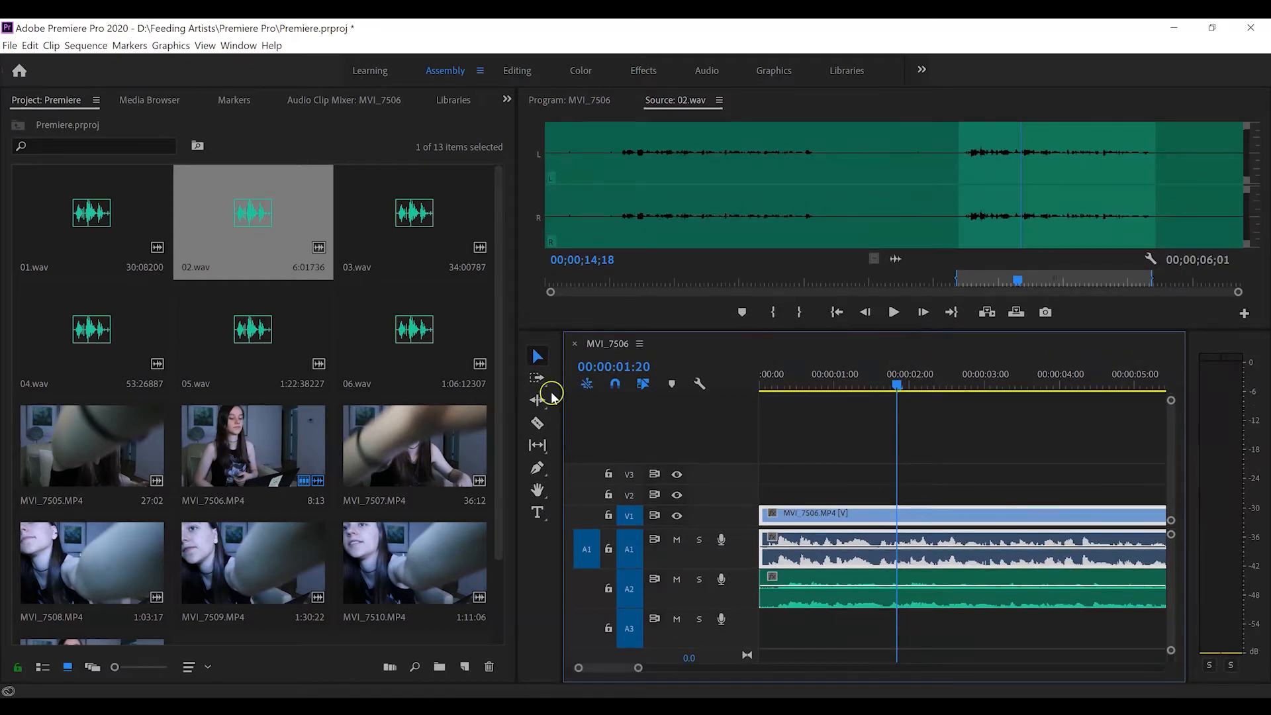
left_click_drag(516, 445, 455, 449)
left_click(558, 466)
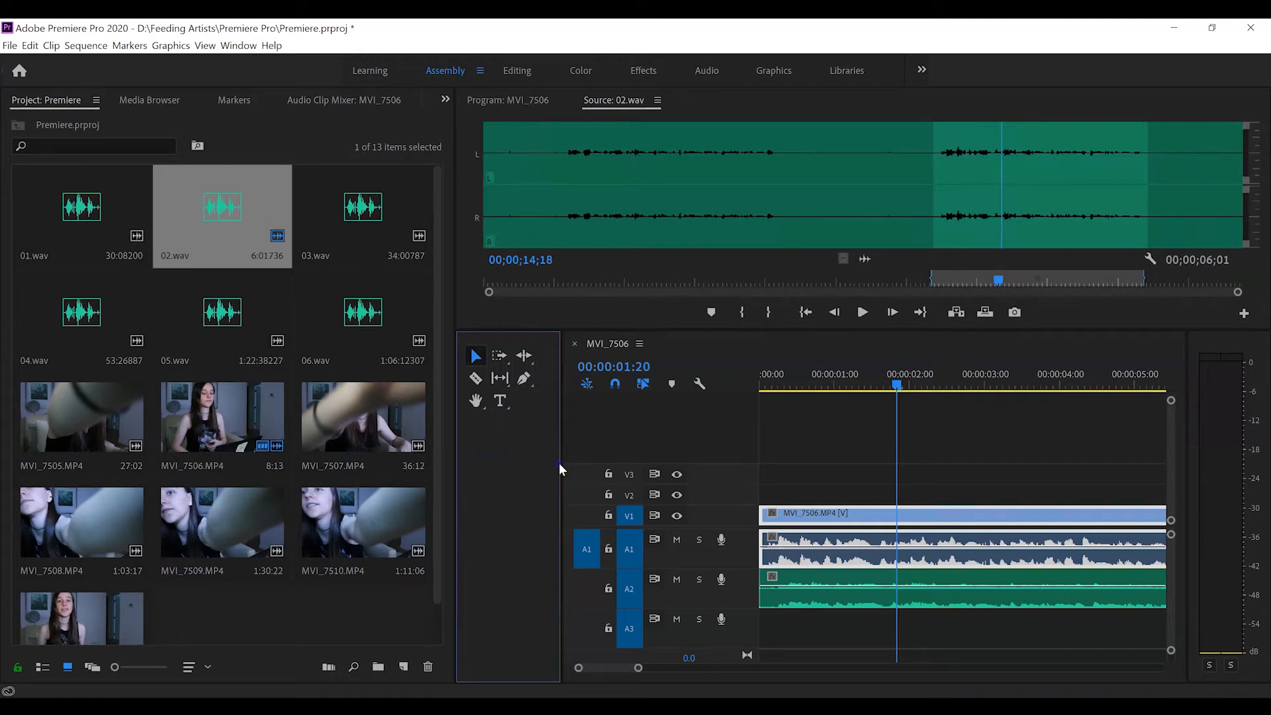
left_click_drag(562, 465, 446, 474)
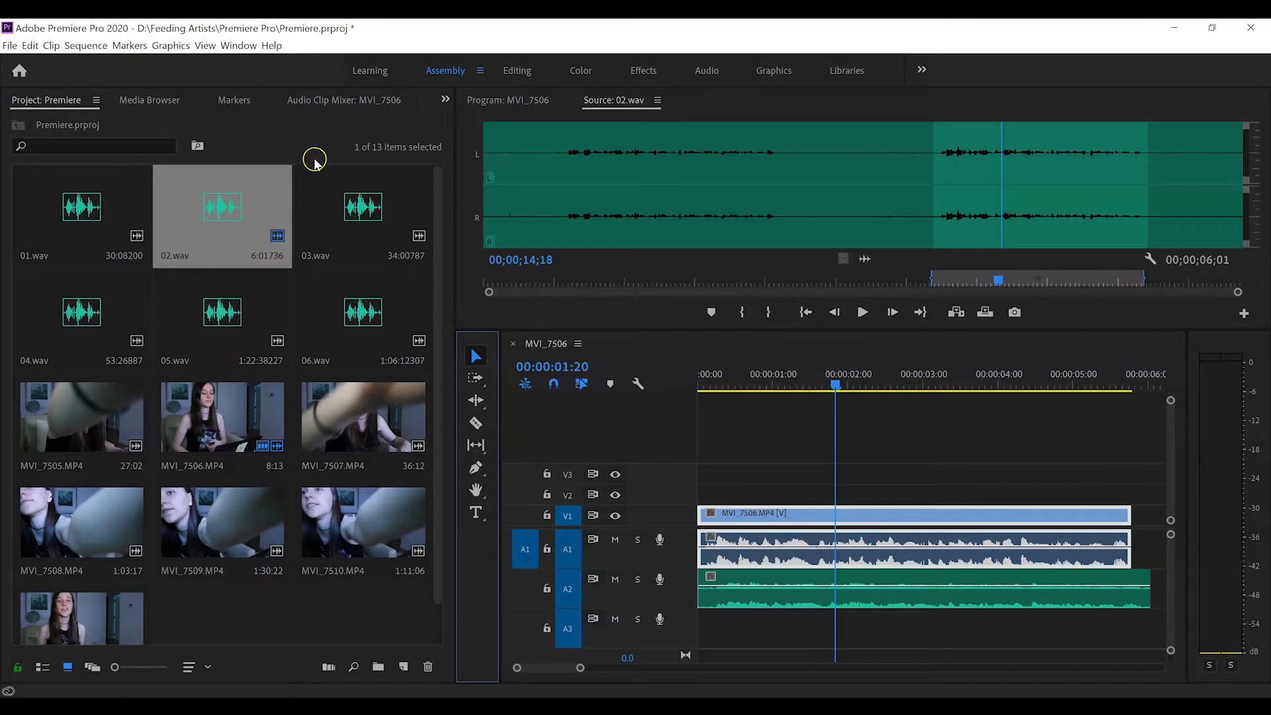
Step: Look up the workspace option for resetting the panels to their saved layout
left_click(237, 46)
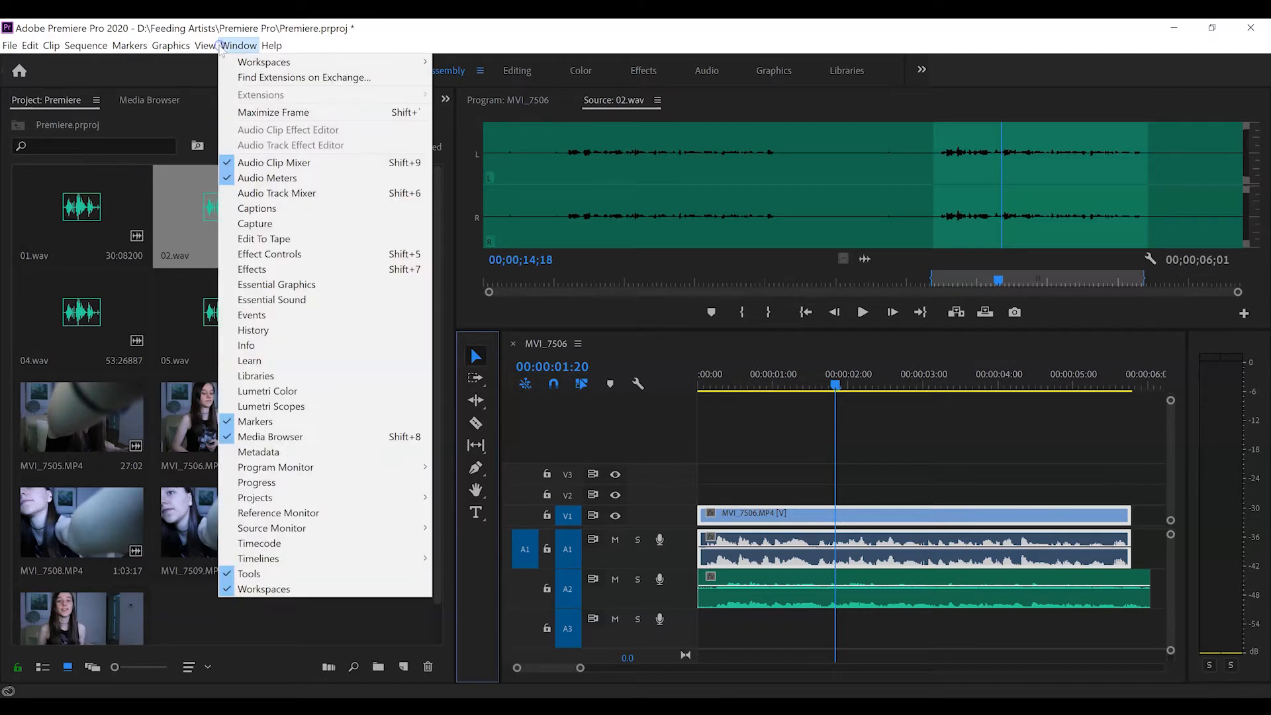
mouse_move(258, 64)
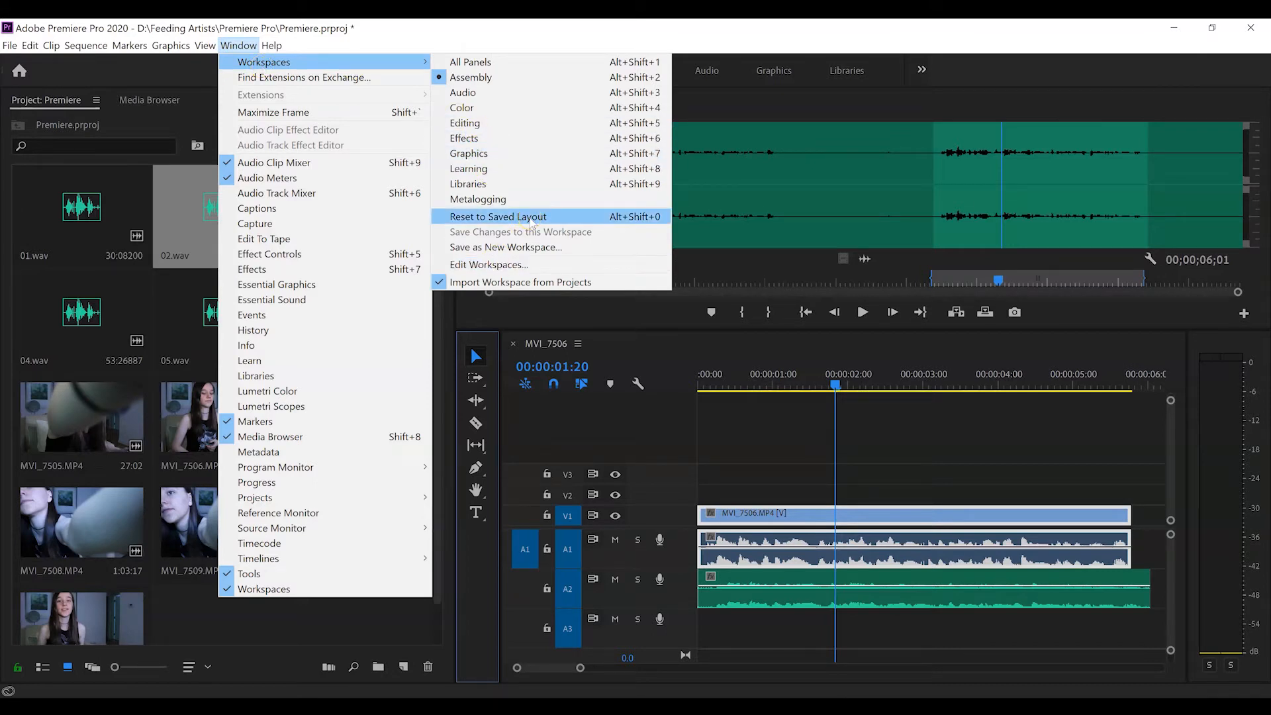
left_click(531, 218)
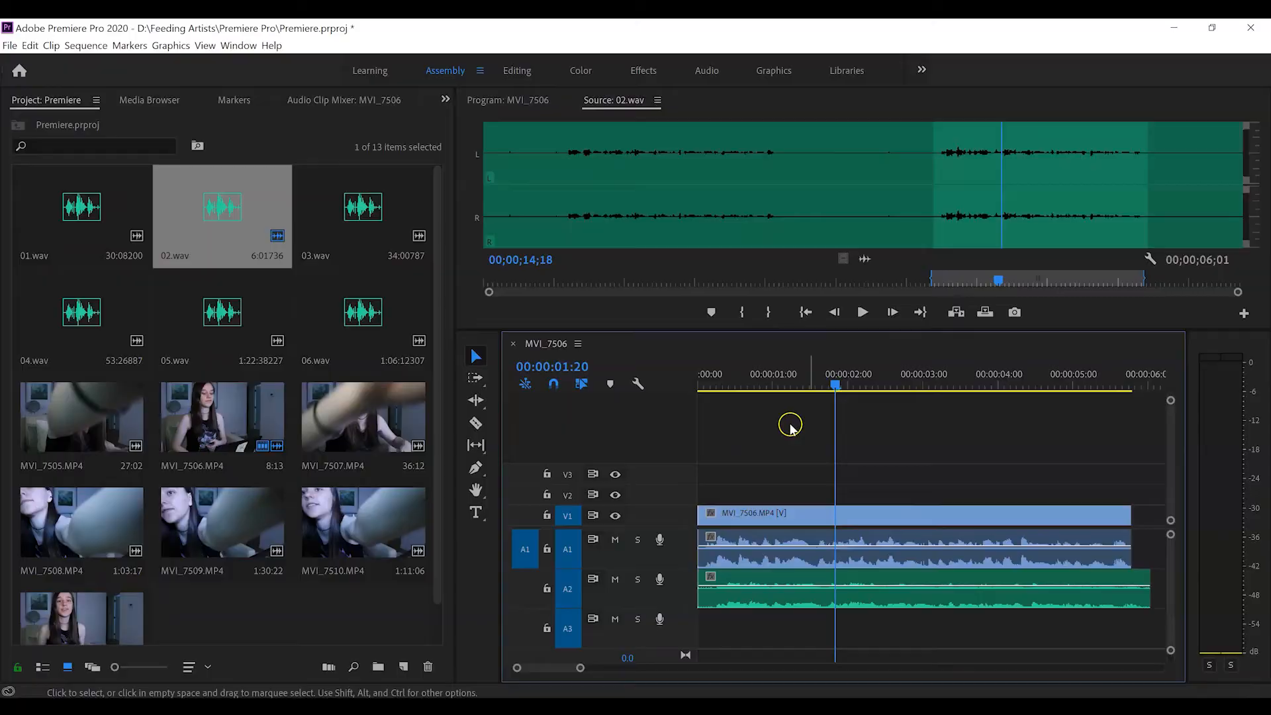
Step: Synchronize the MVI_7506.MP4 clip with the 02.wav clip on A2 by audio, using track channel 1
left_click_drag(847, 392, 721, 392)
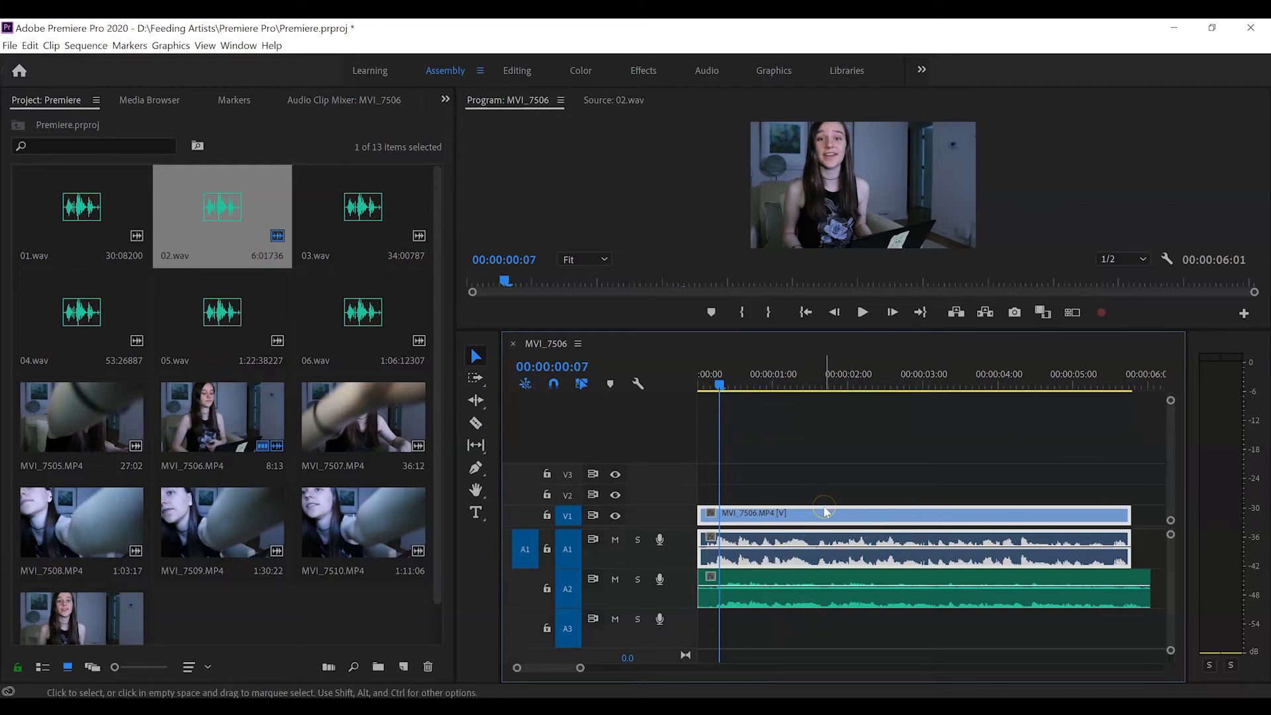
left_click(814, 605, "shift")
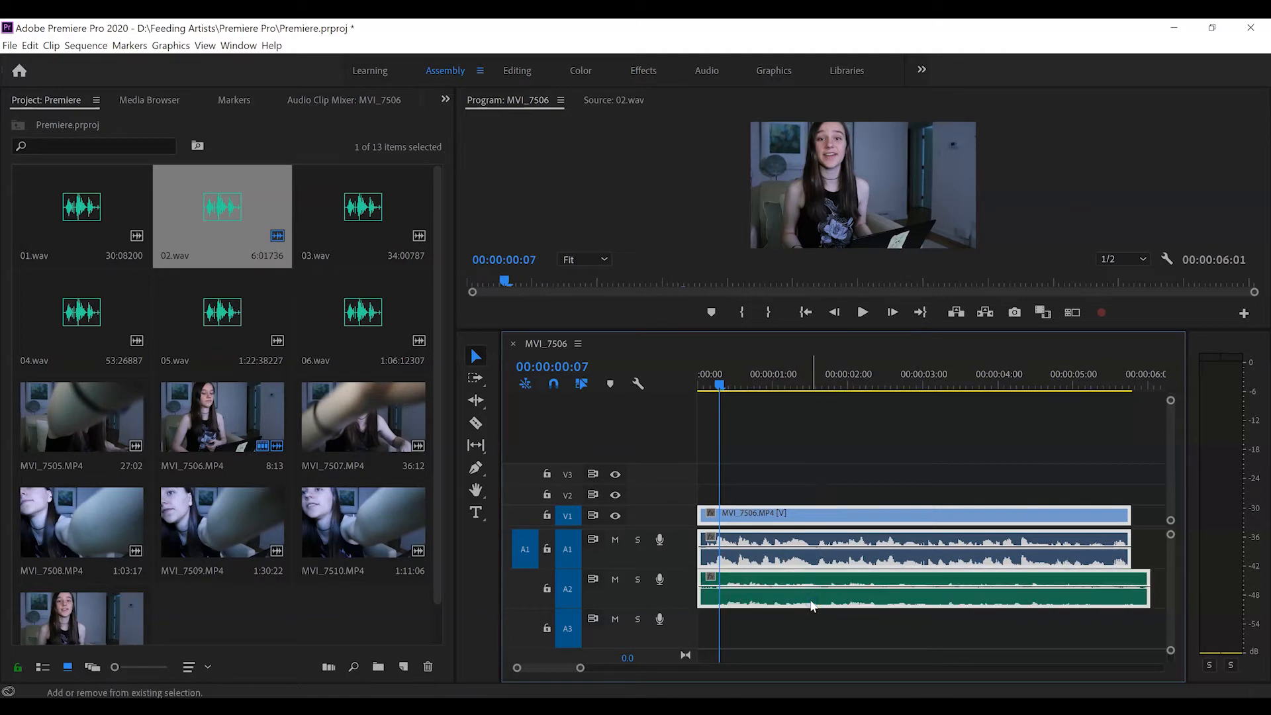
right_click(813, 606)
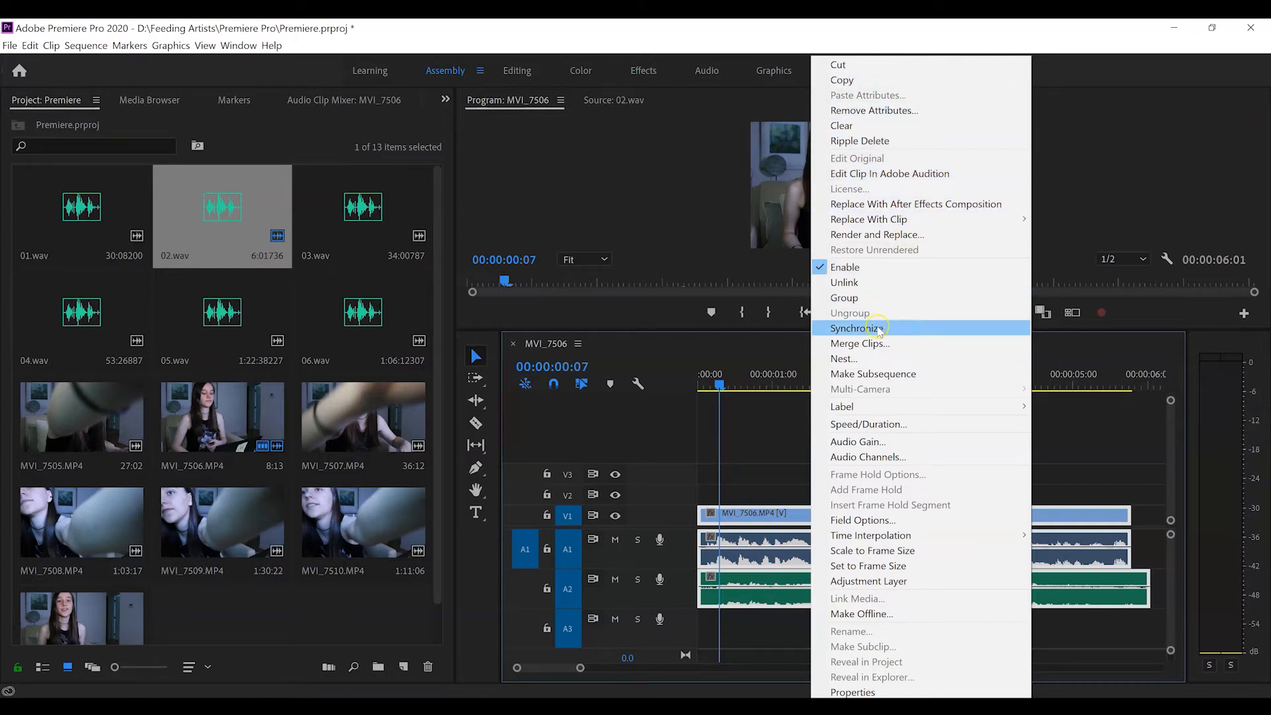
left_click(857, 328)
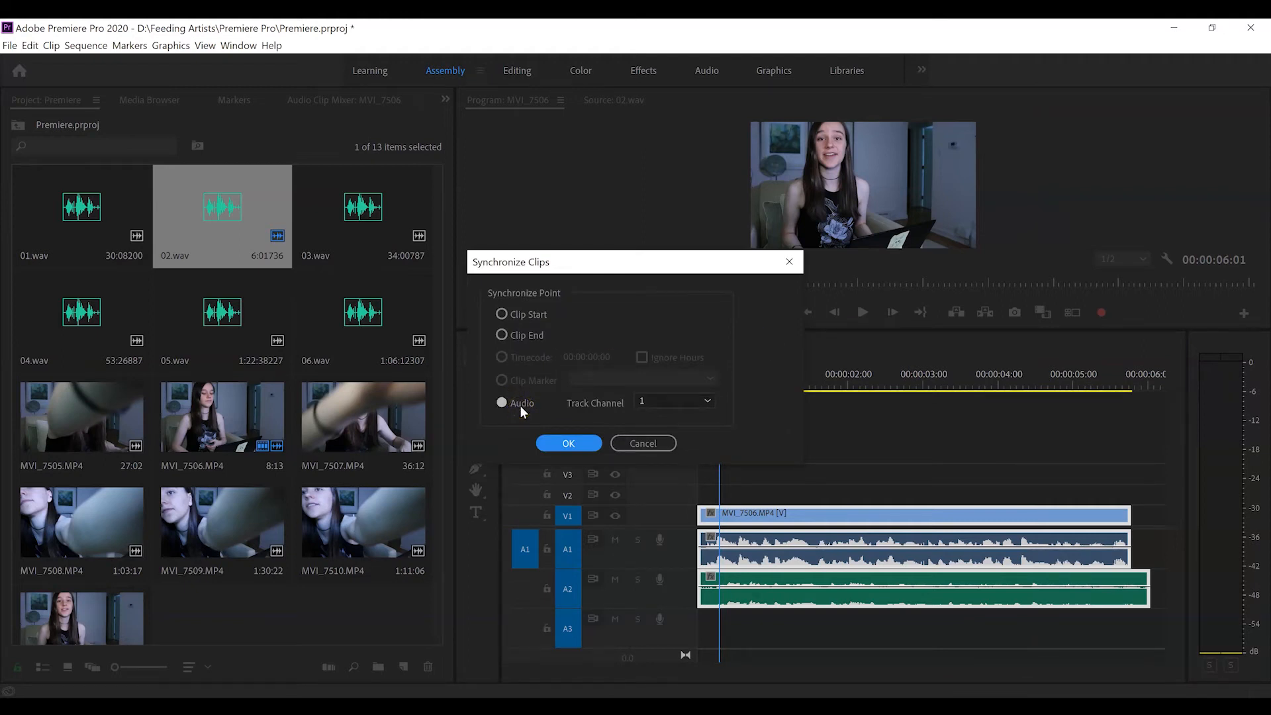
left_click(681, 402)
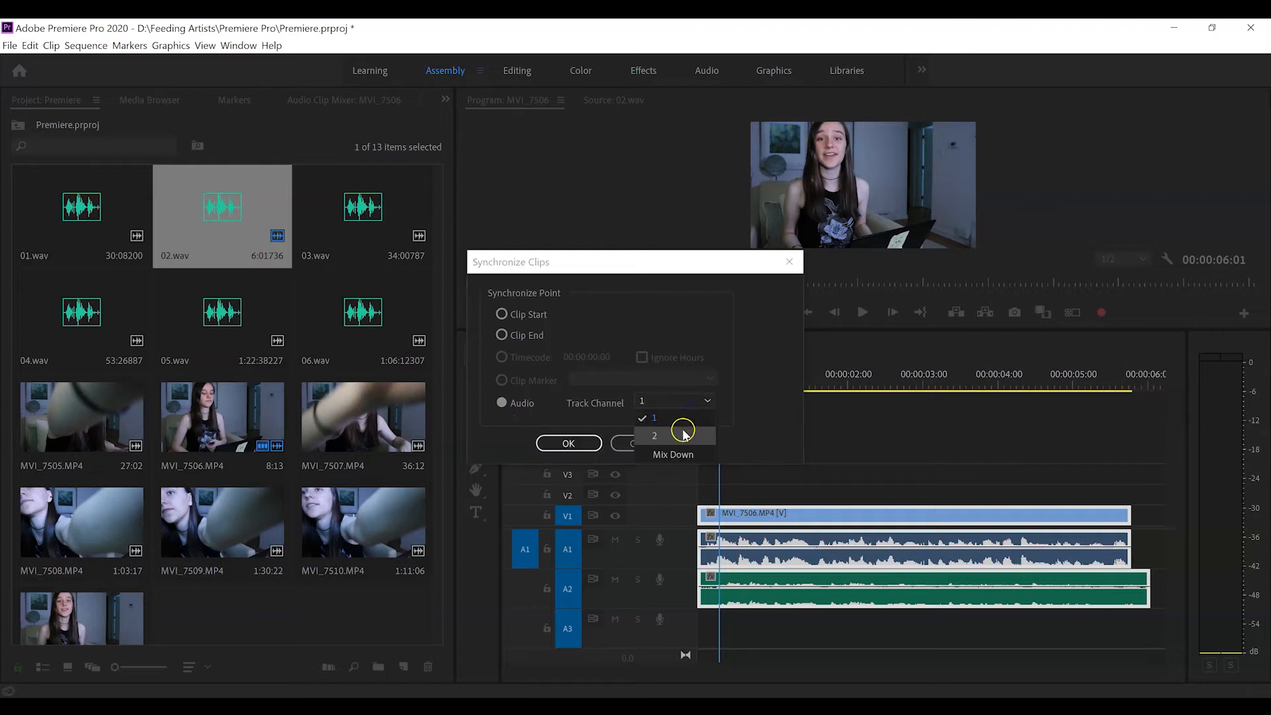
left_click(736, 431)
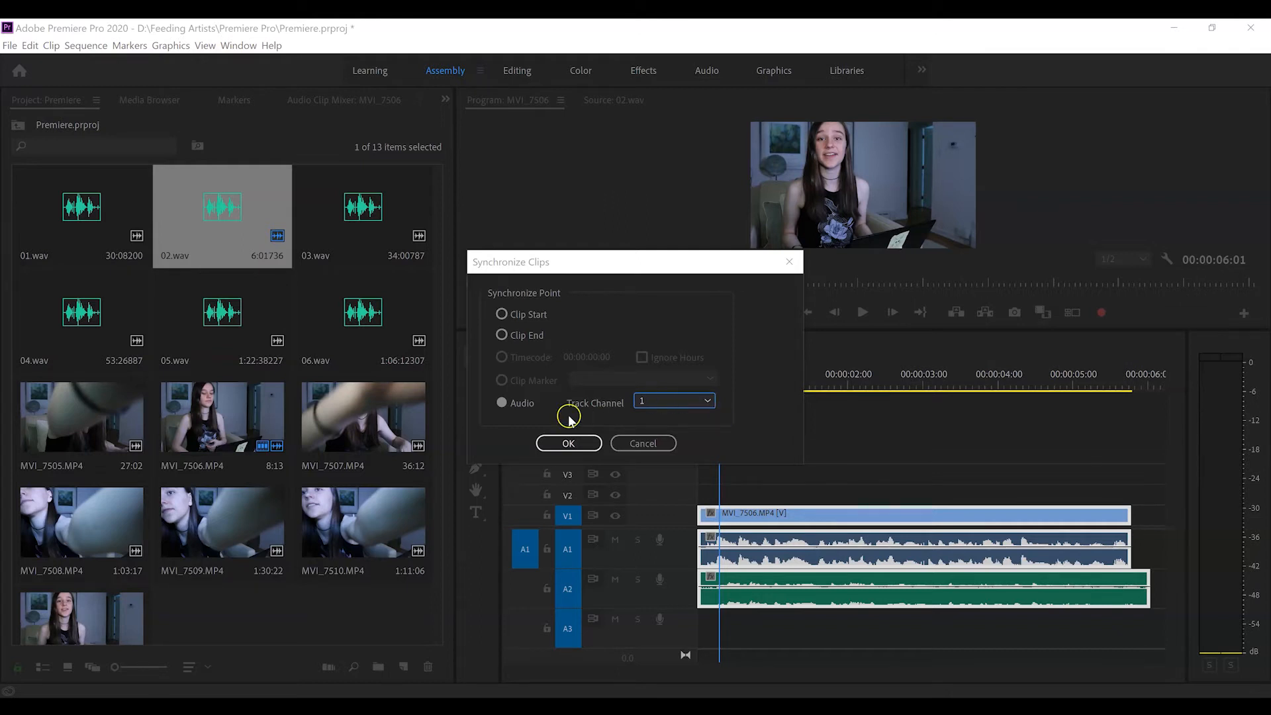
left_click(569, 442)
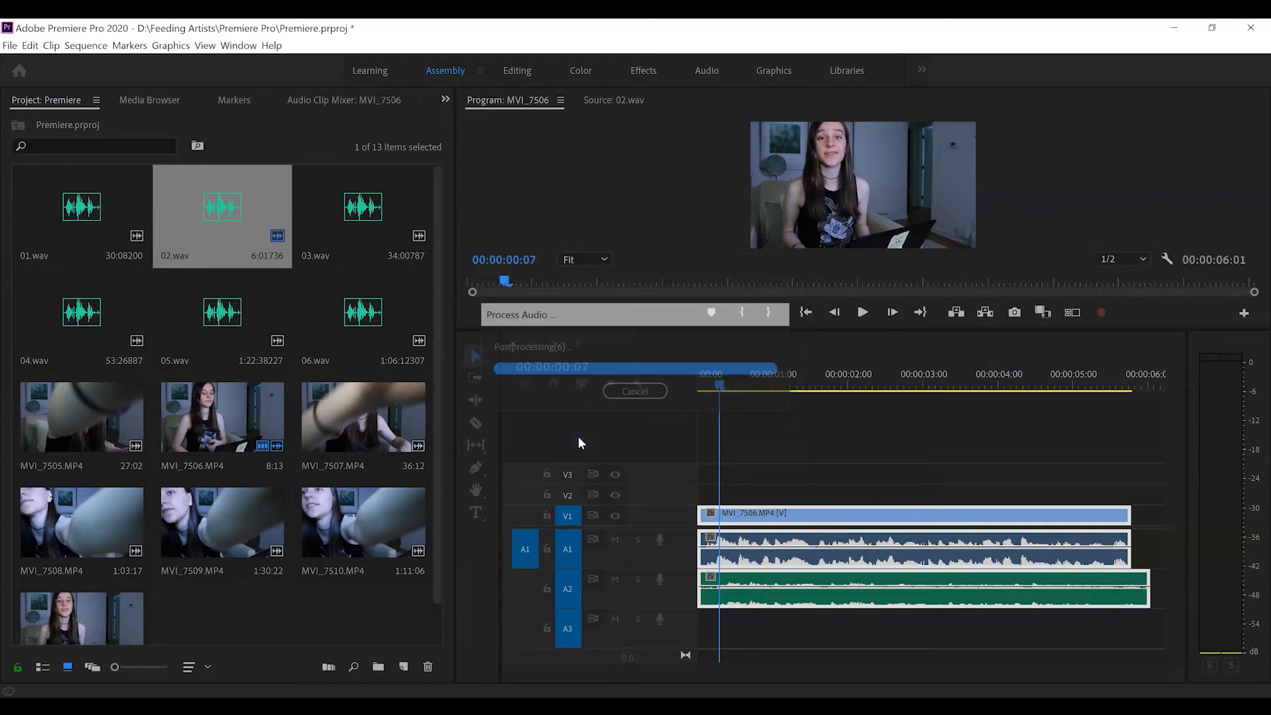
left_click(926, 458)
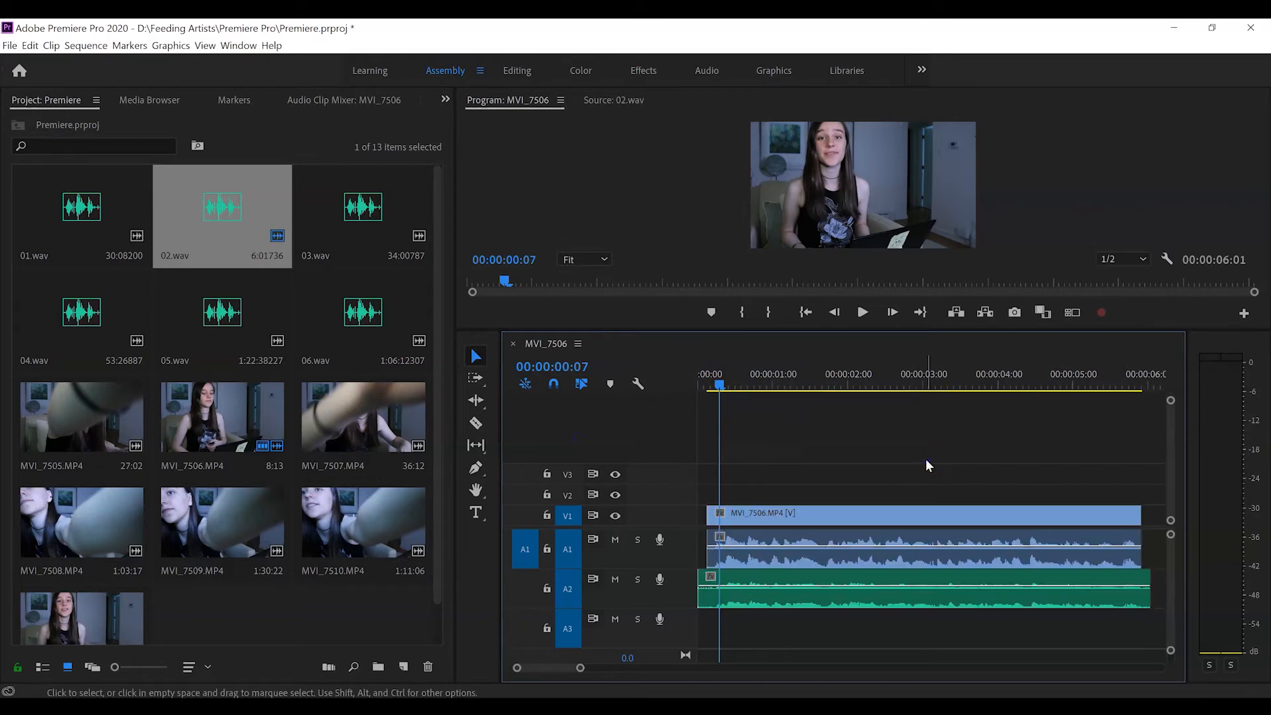
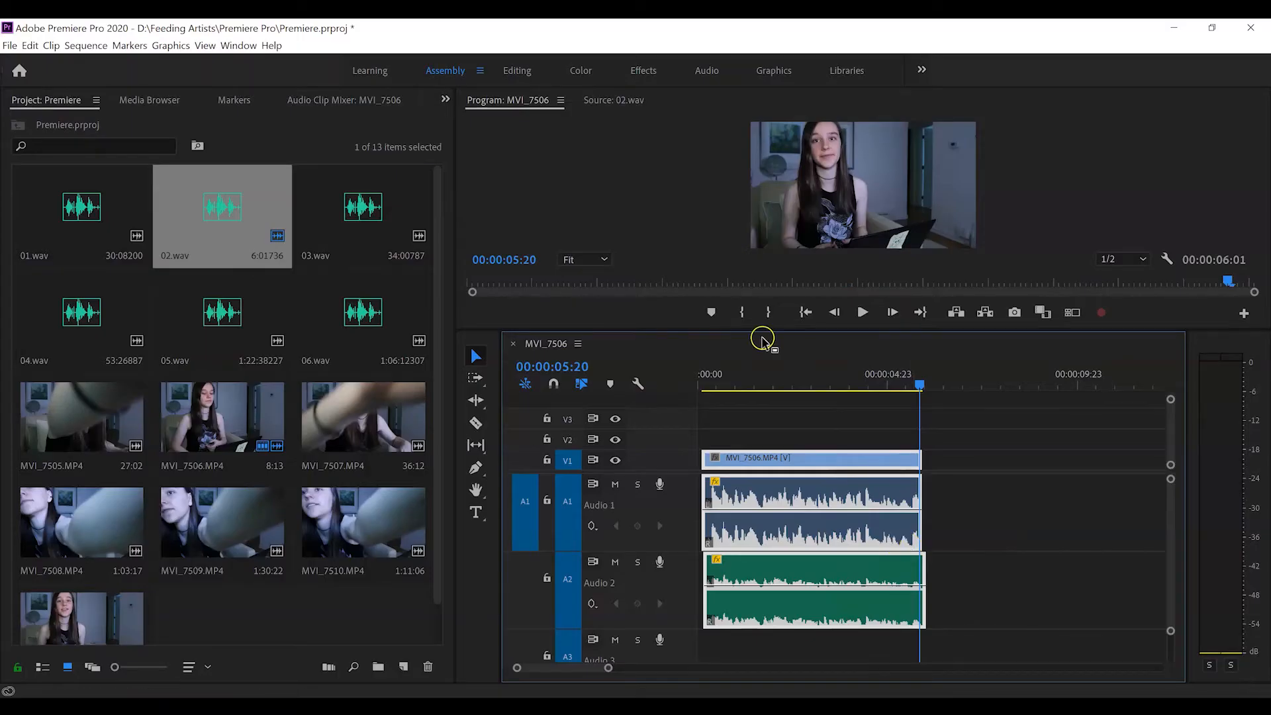
Step: Examine how the A1 and A2 waveforms line up after 00:00:01:00 and play a short section there
left_click_drag(749, 387, 735, 387)
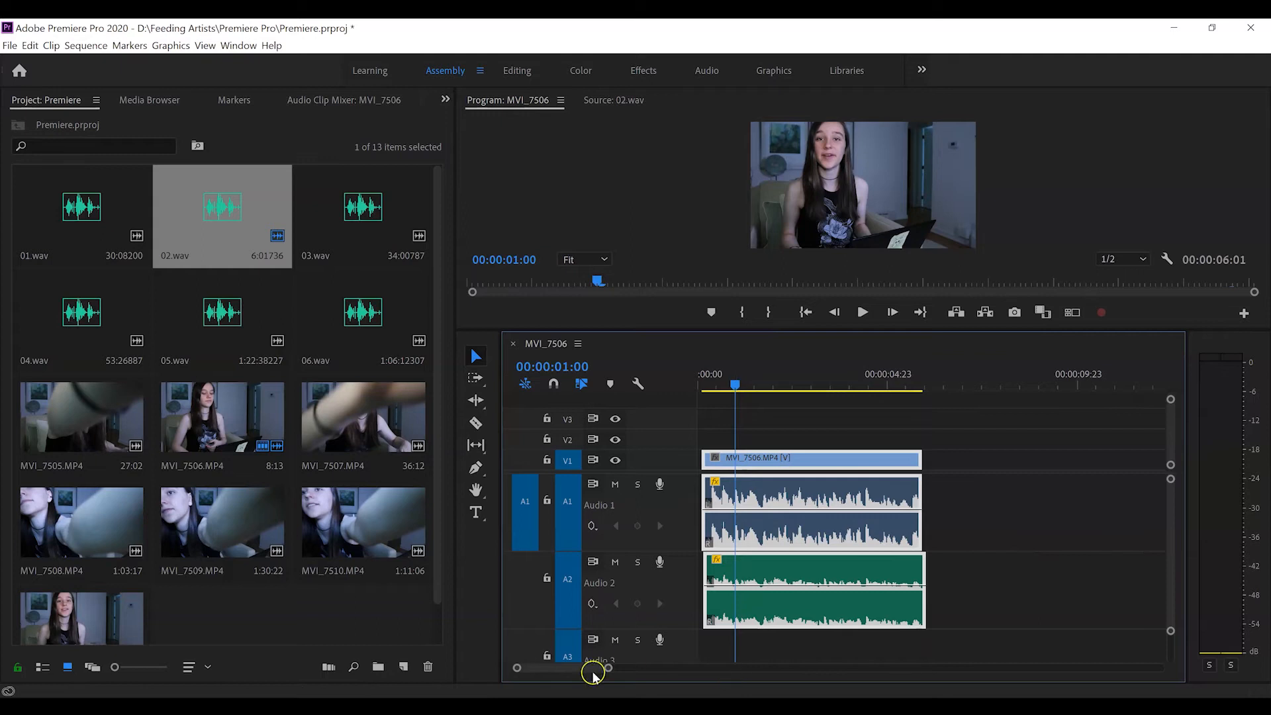
mouse_move(606, 668)
left_mouse_down()
mouse_move(642, 670)
mouse_move(587, 675)
left_mouse_up()
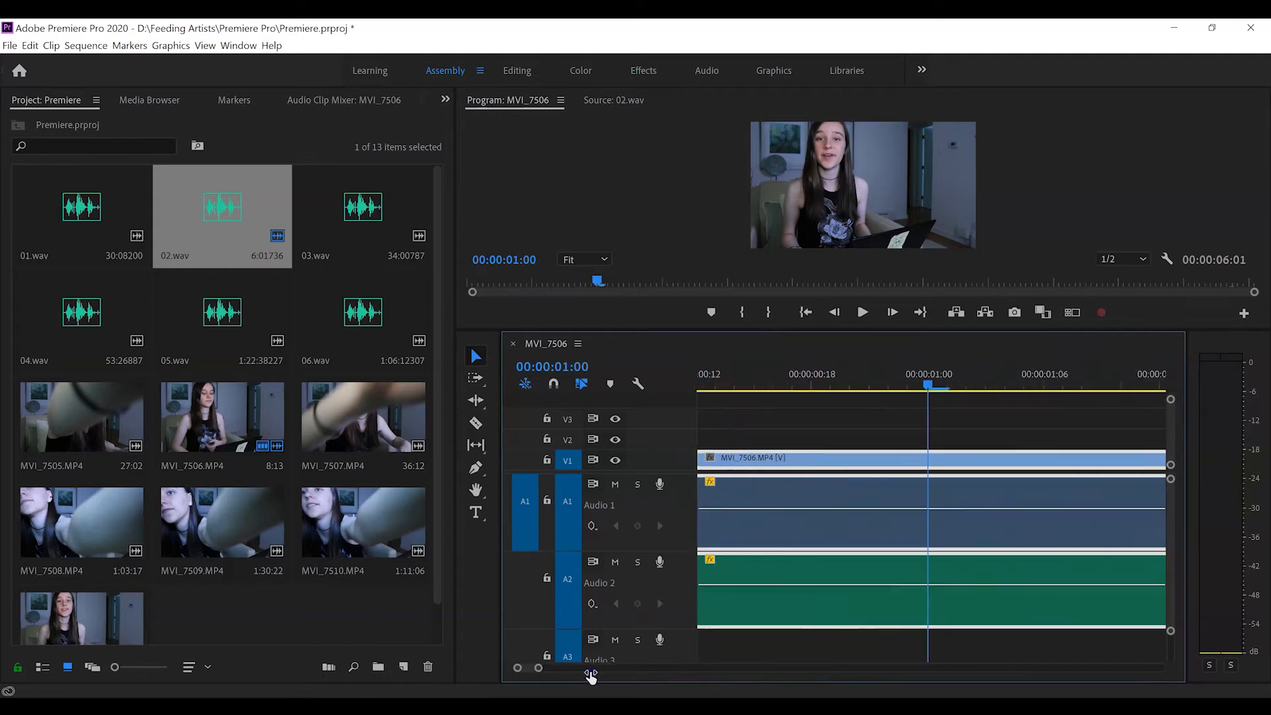
left_click(918, 529)
left_click(824, 378)
key("space")
key("space")
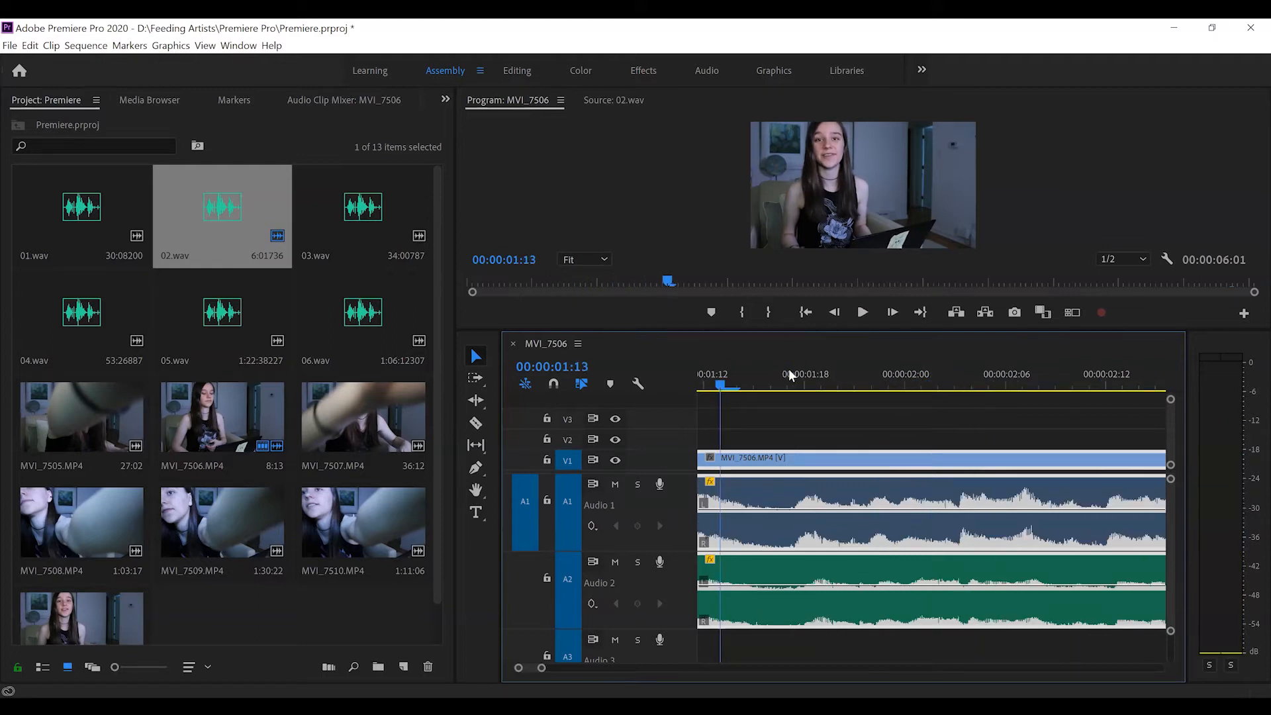
Step: Play the whole synced clip, muting and unmuting track A1 to compare the camera and recorder audio
key("backslash")
key("space")
left_click(615, 485)
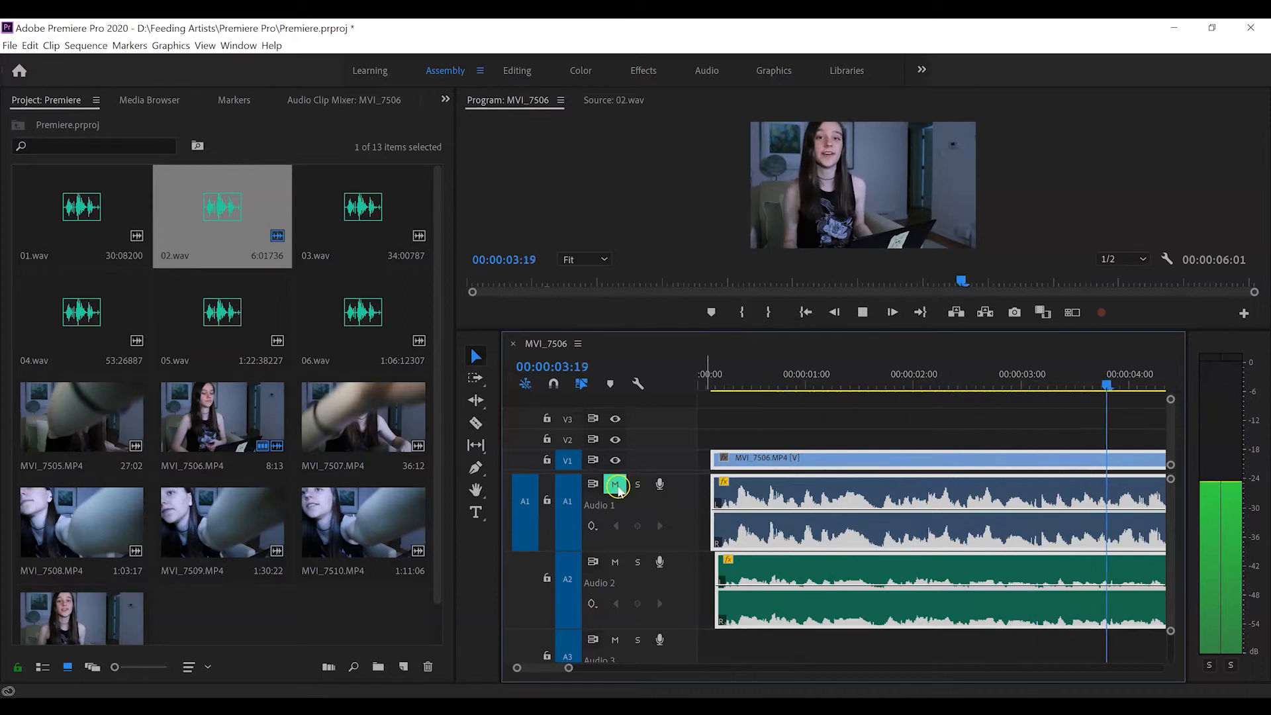
left_click(615, 485)
key("space")
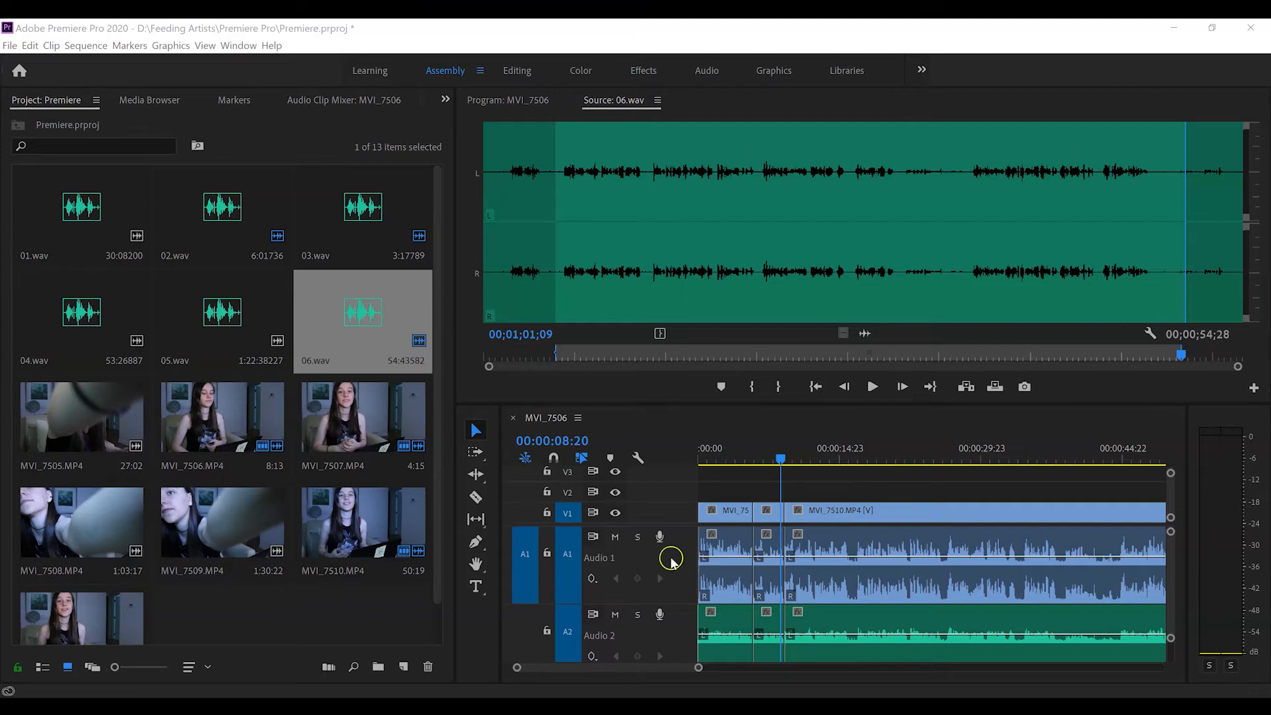
Step: Place the playhead at 00:00:02:15 in the first clip and set the comparison view's reference frame to 00:00:00:21
left_click_drag(934, 467, 833, 456)
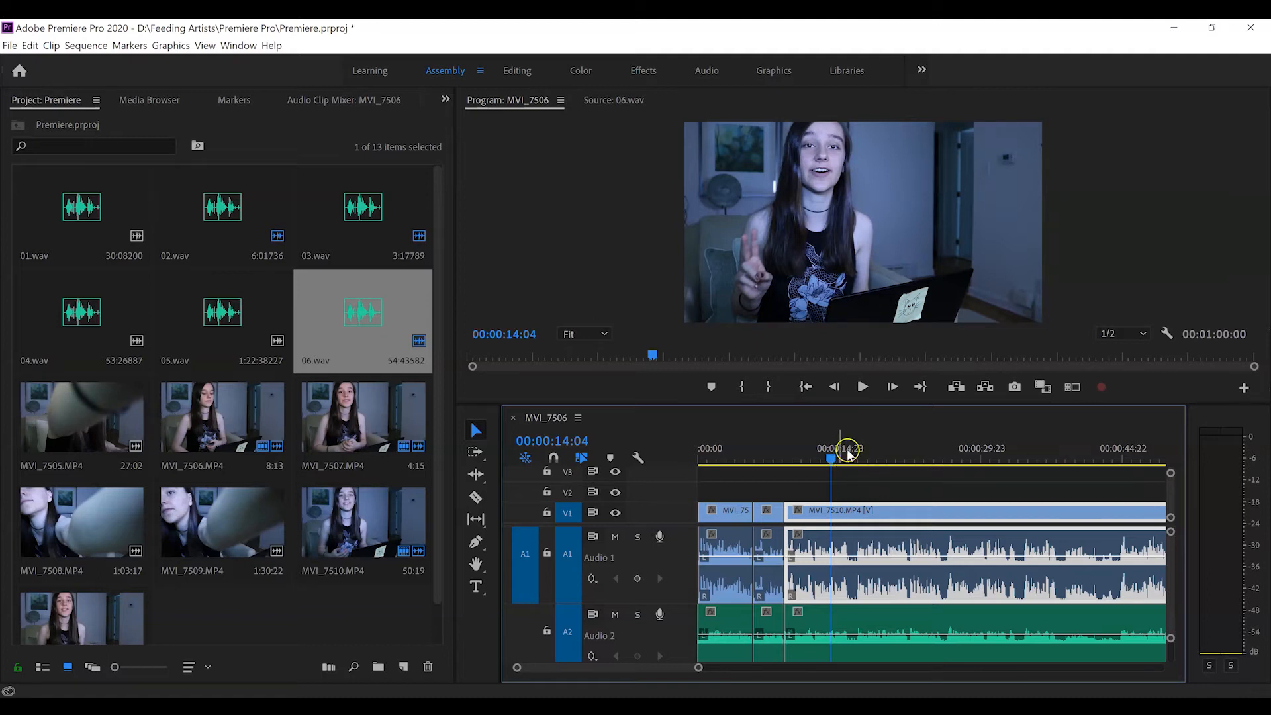
left_click_drag(854, 454, 724, 468)
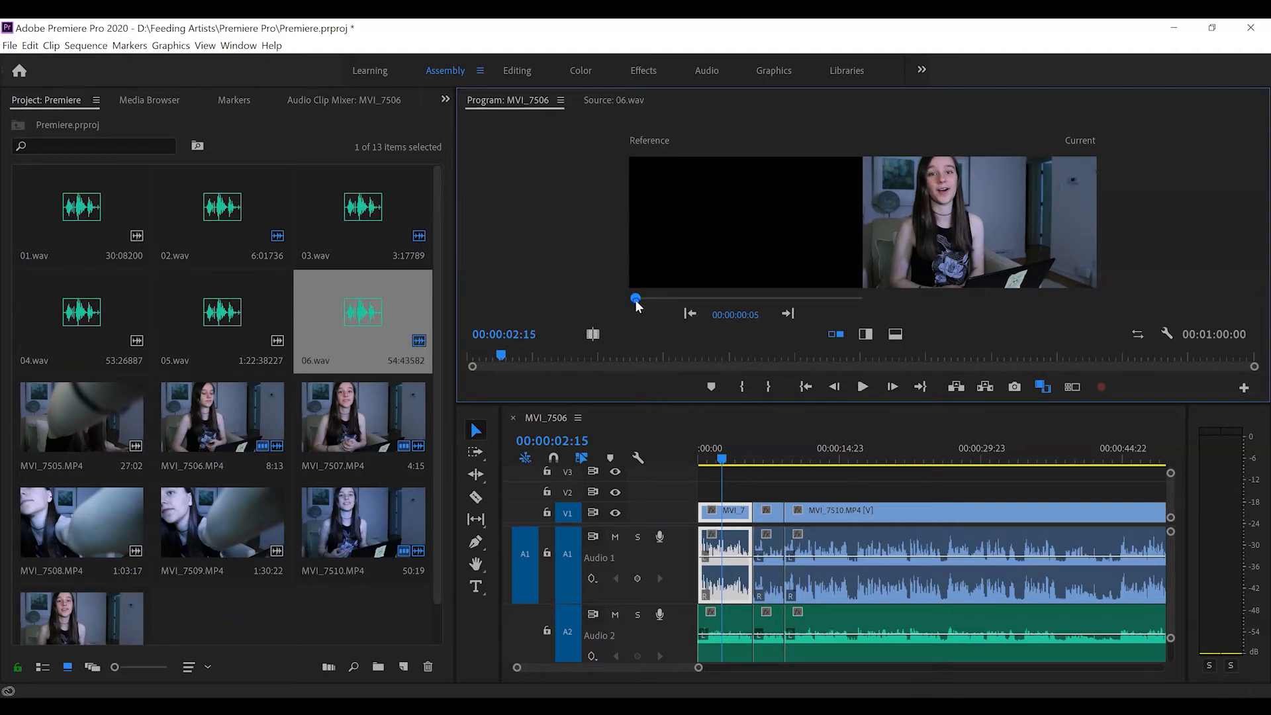
left_click_drag(636, 301, 639, 303)
left_click(781, 225)
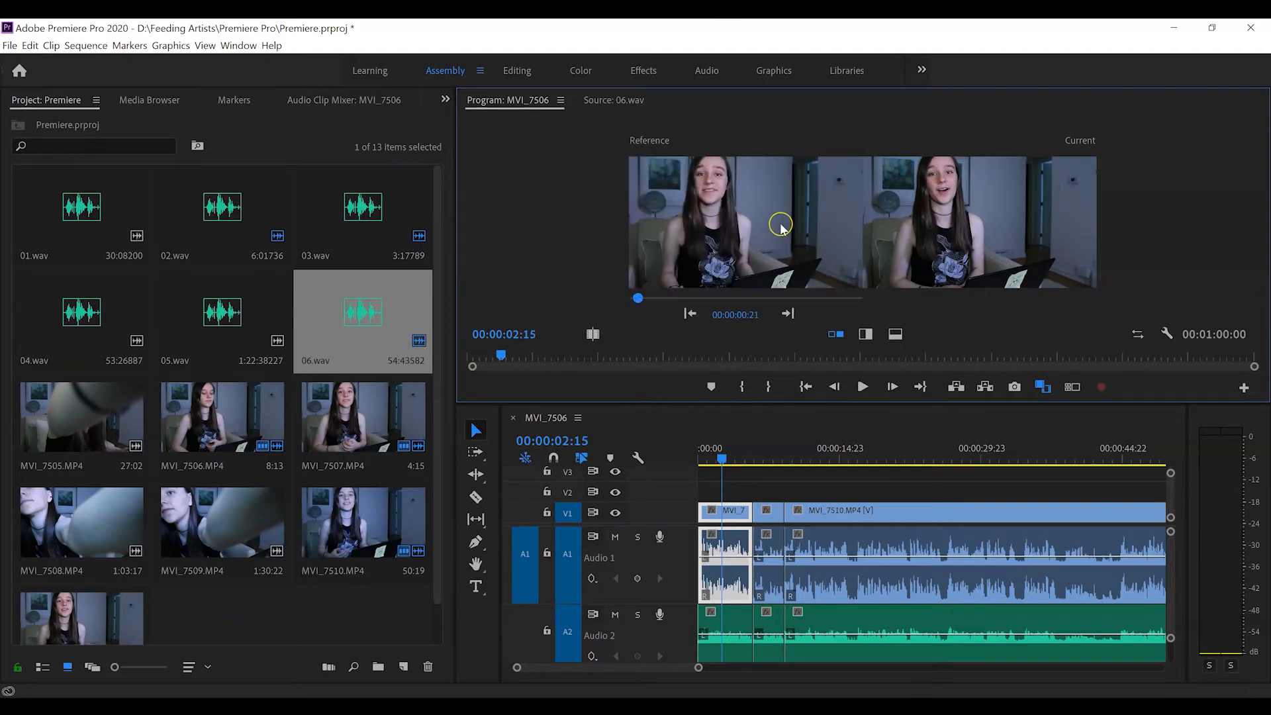
Step: Place the playhead at 00:00:13:20 in the MVI_7510.MP4 clip for comparison with the reference and switch to the Color workspace
left_click(720, 152)
left_click(847, 449)
left_click_drag(851, 450, 828, 451)
left_click(961, 198)
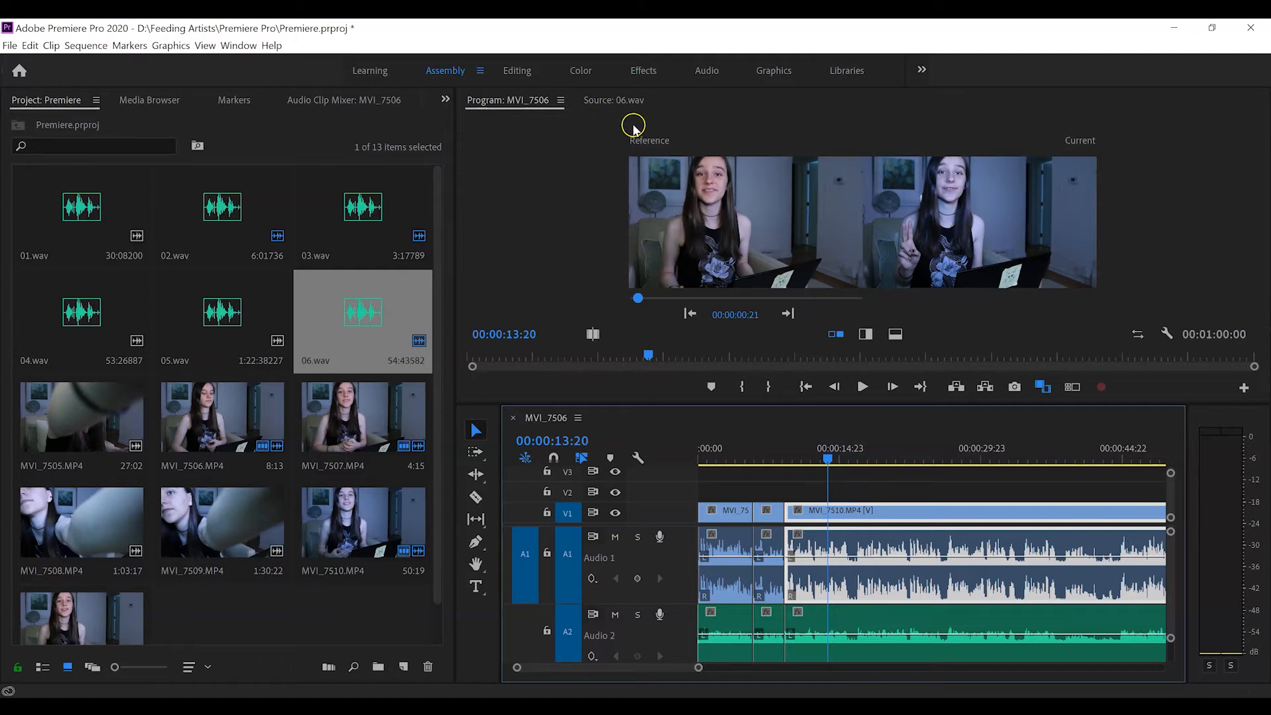
left_click(579, 72)
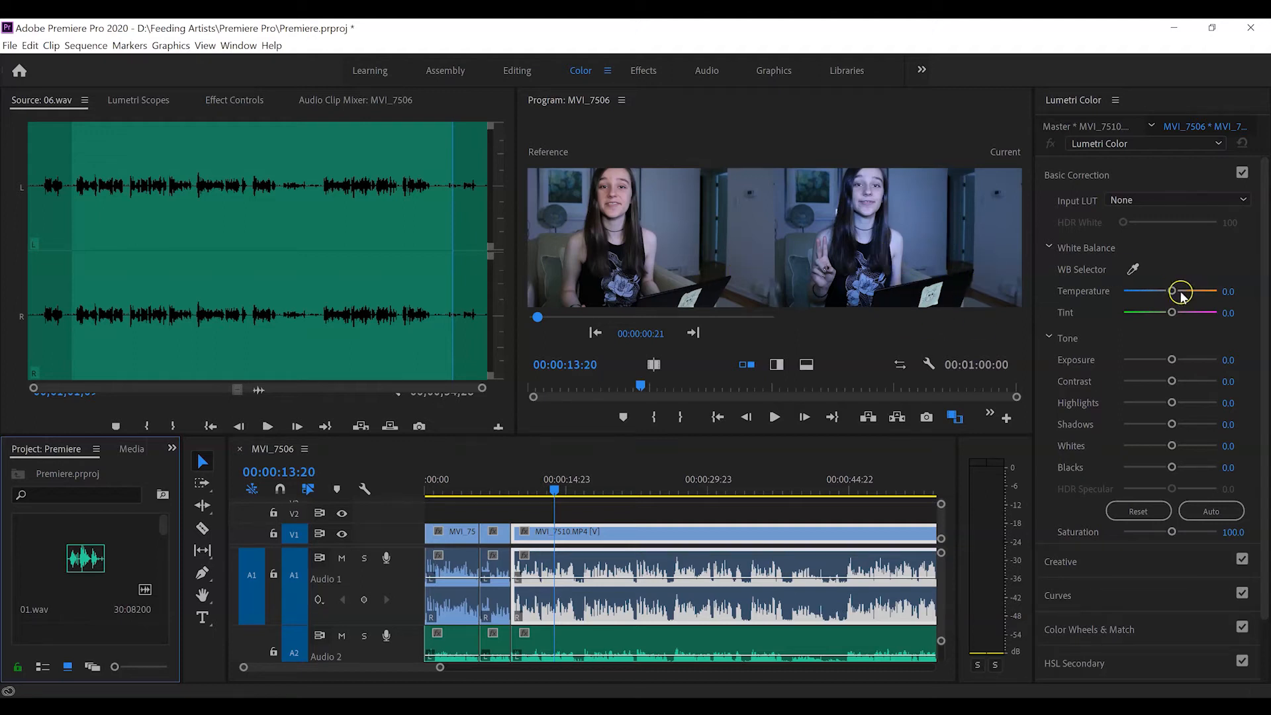
Step: Colour-correct MVI_7510.MP4 against the reference frame with temperature 49.1, tint -1.8, contrast 3.5 and saturation 110.5, checking the clip's start at 00:00:10:18
left_click_drag(1172, 292, 1176, 293)
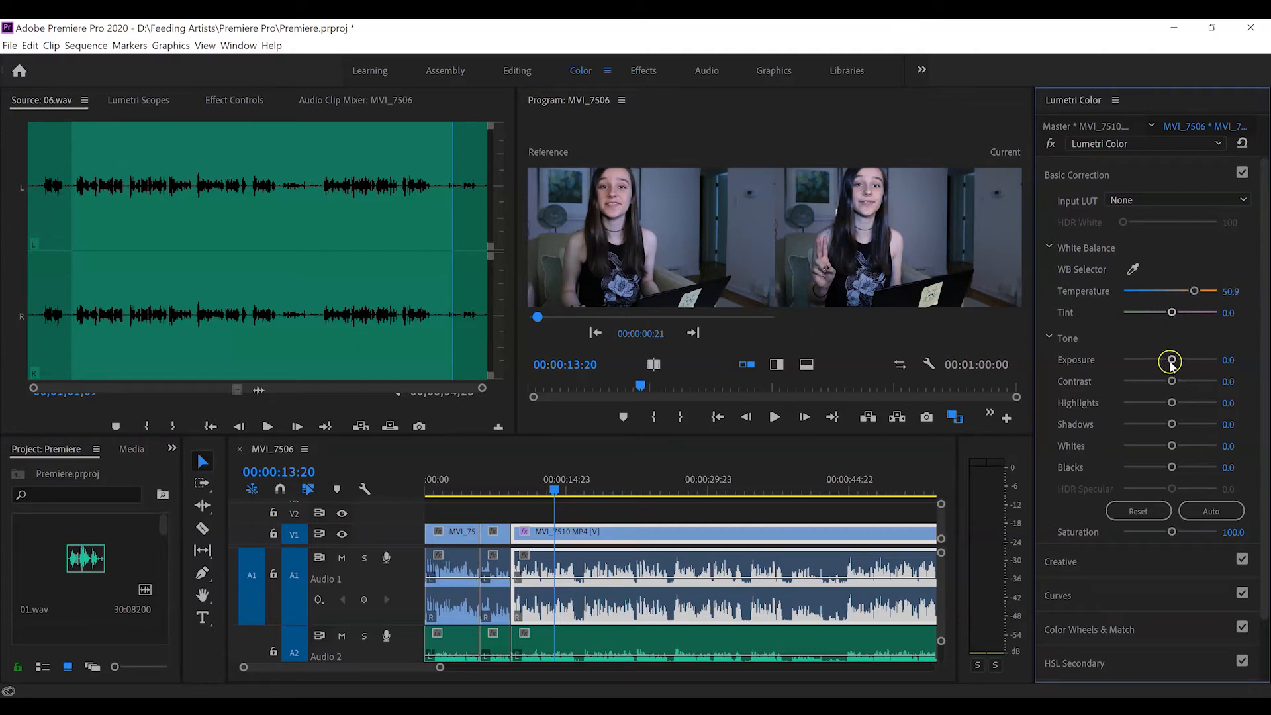
left_click_drag(1169, 364, 1171, 366)
left_click_drag(1193, 293, 1193, 294)
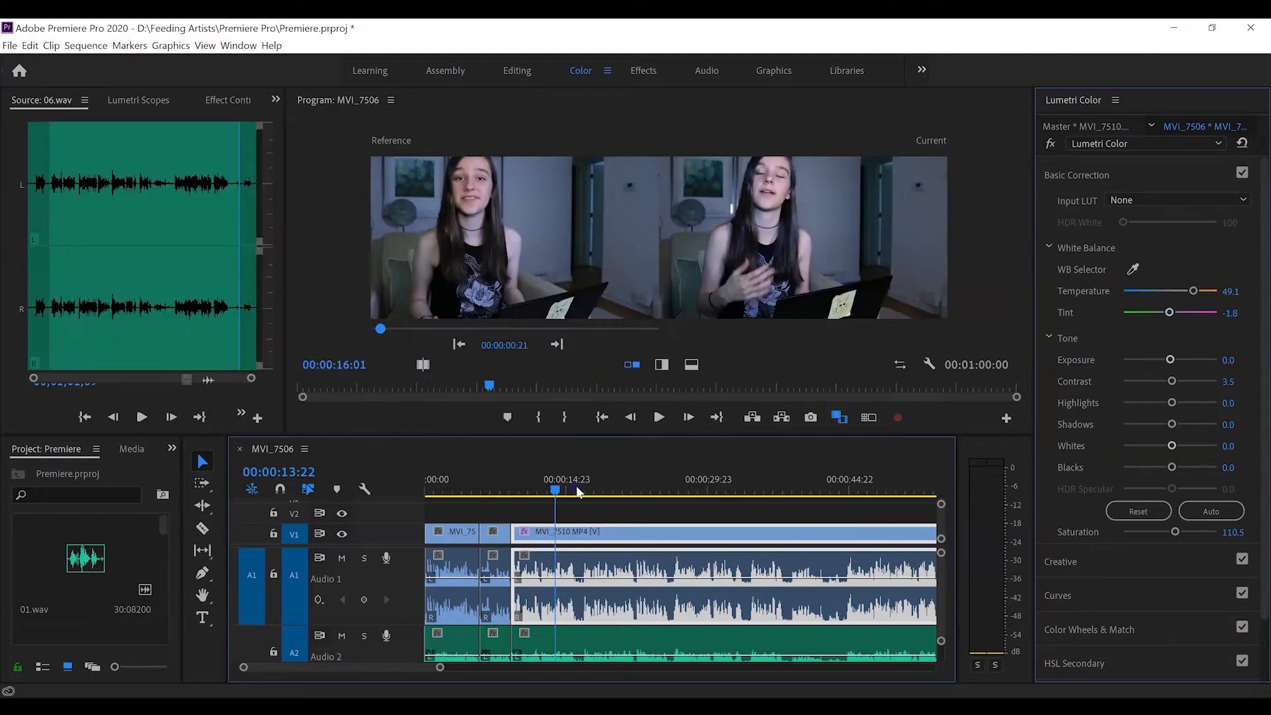
left_click(527, 488)
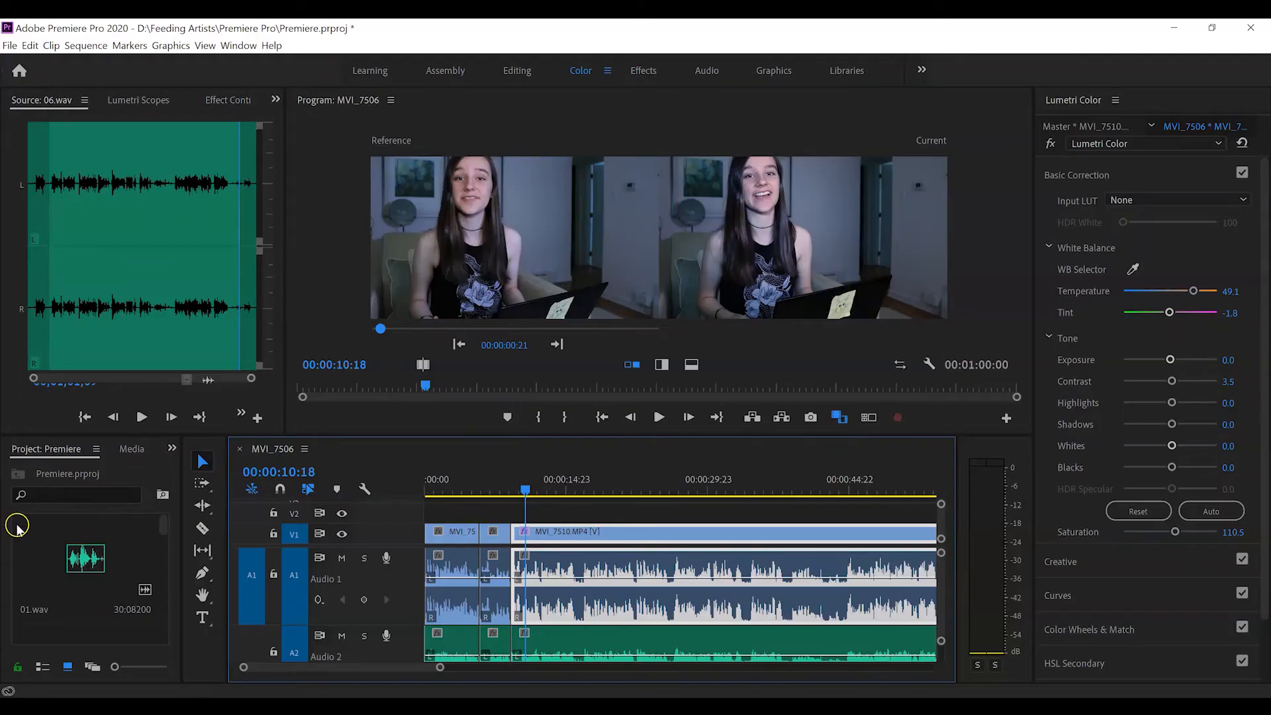
Step: Create a new adjustment layer of 1920 by 1080 at 23.976 fps with square pixels in the project
left_click(45, 563)
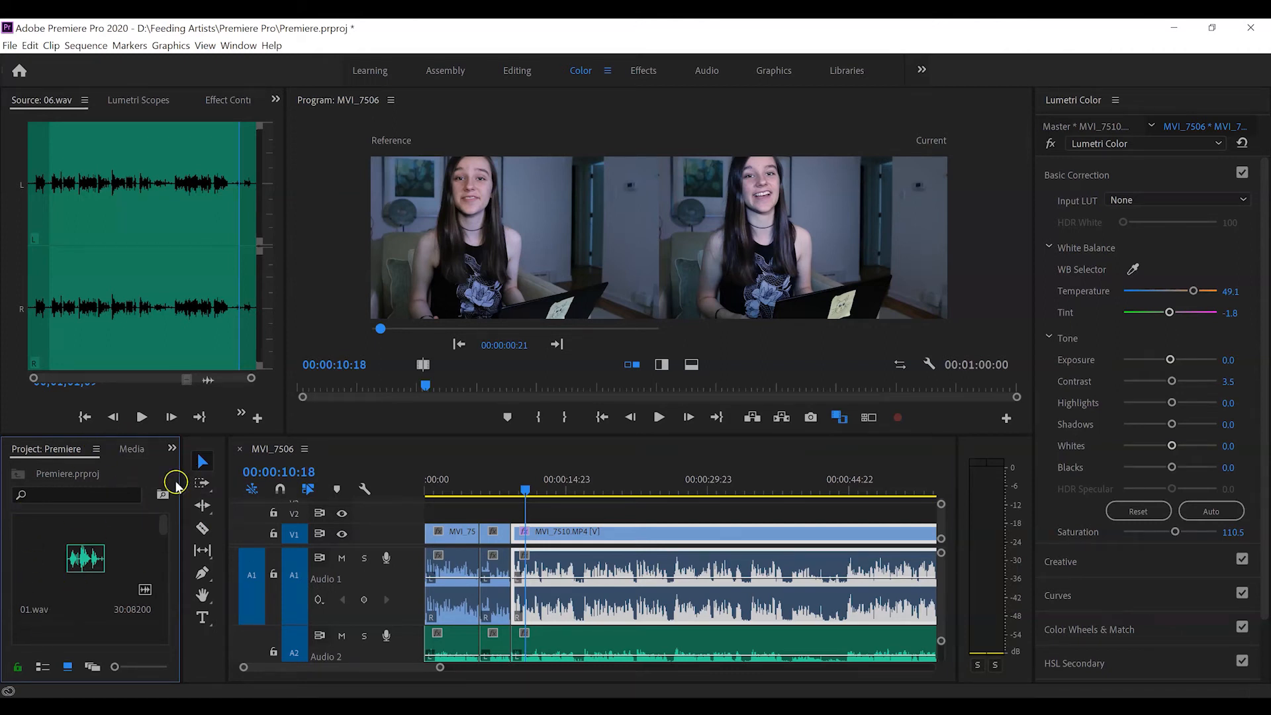
left_click(10, 45)
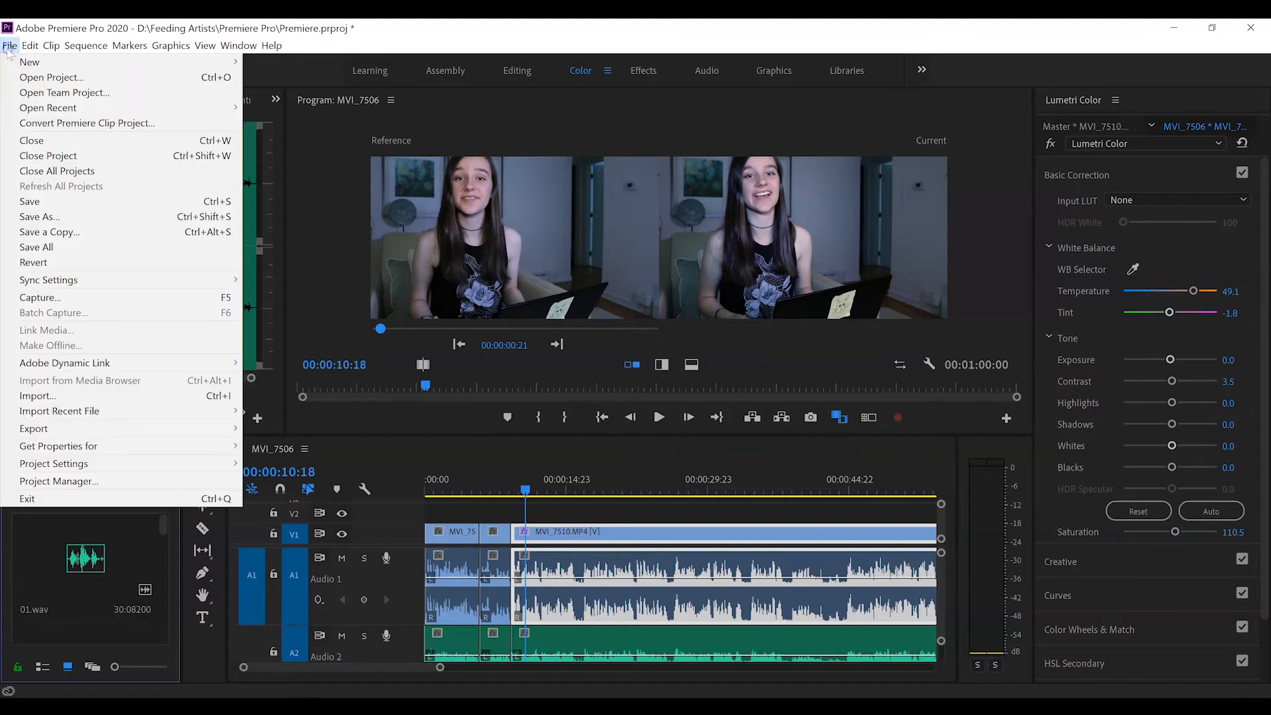
mouse_move(17, 61)
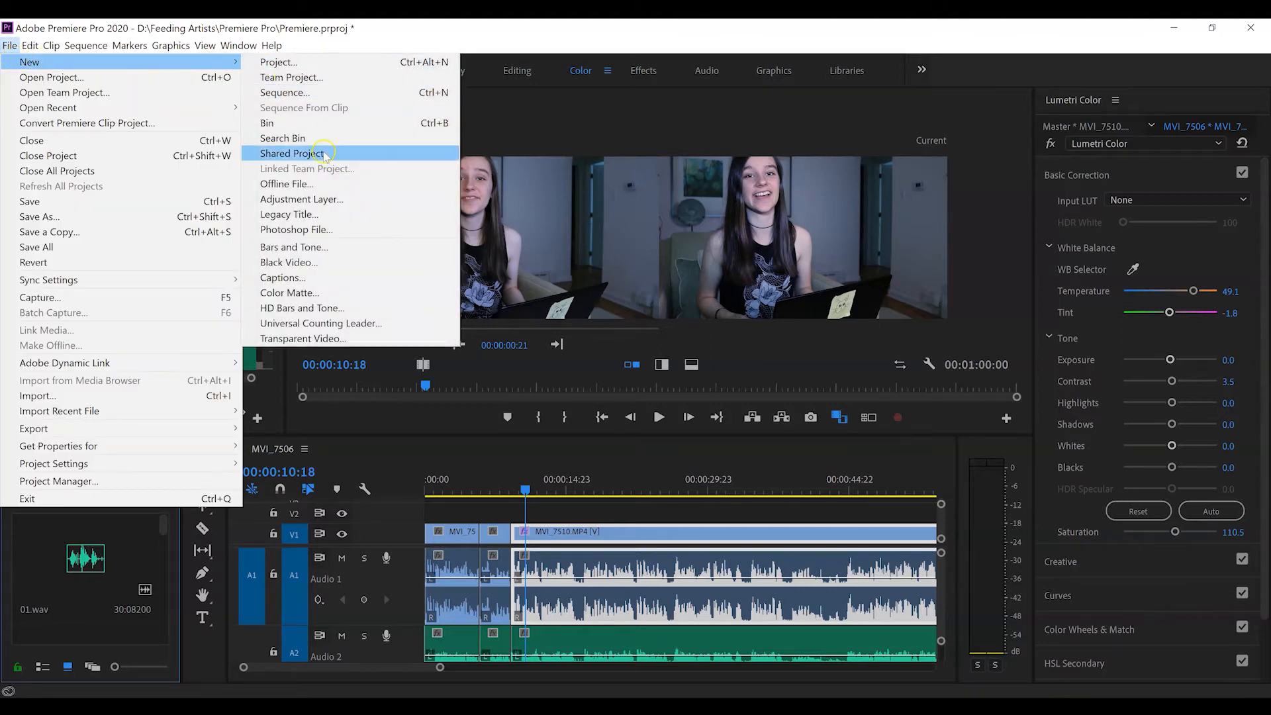
left_click(325, 199)
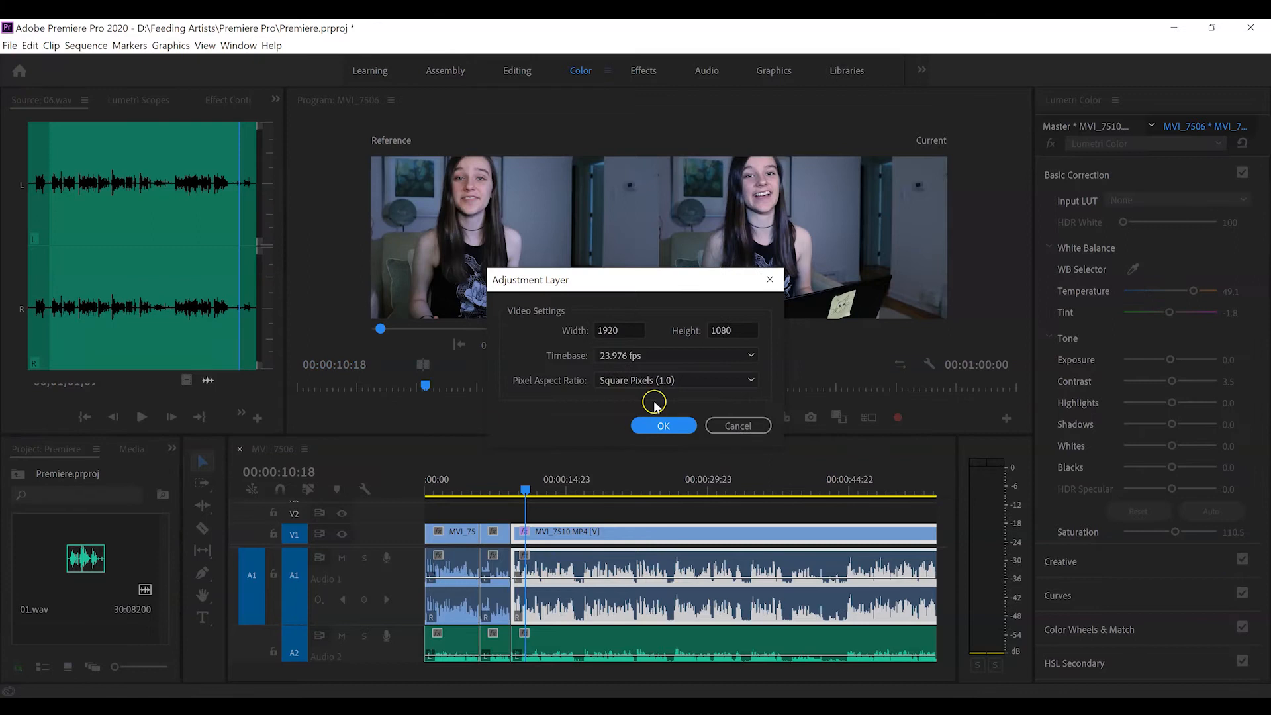
left_click(663, 424)
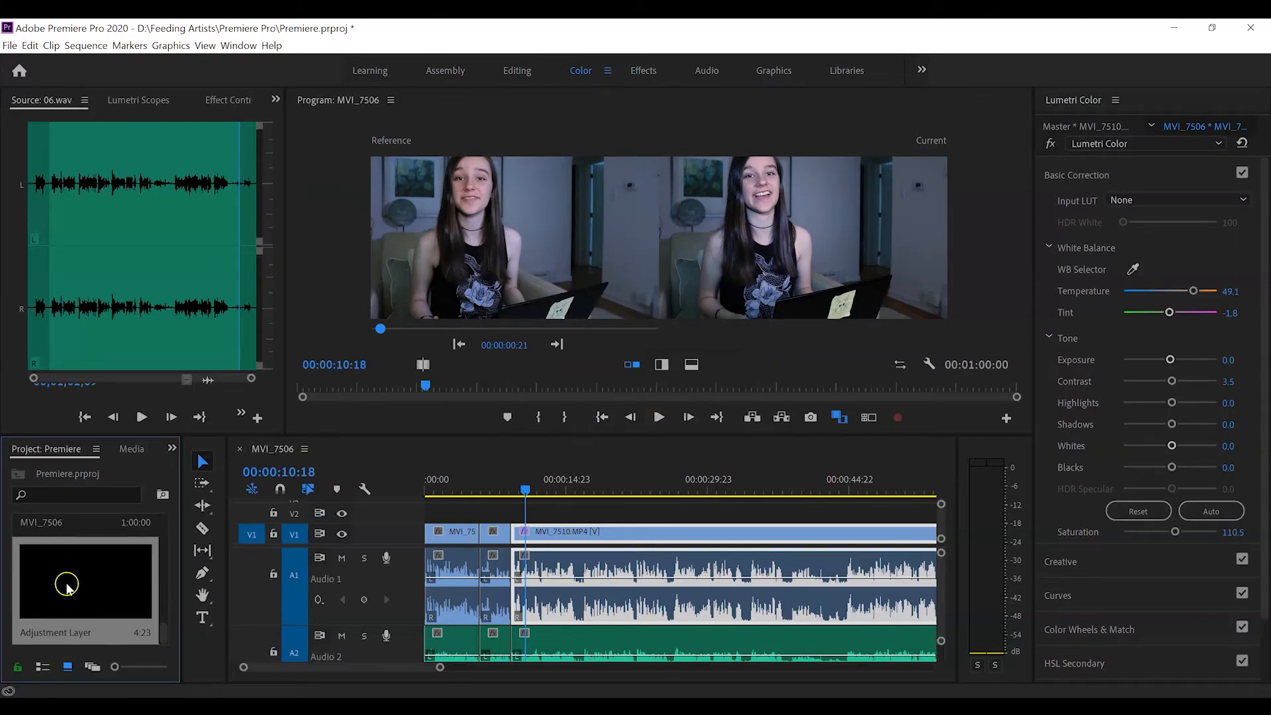
Step: Place the adjustment layer on V2 at the sequence start and extend it over all the clips
left_click_drag(76, 573, 475, 538)
left_click_drag(538, 509, 441, 518)
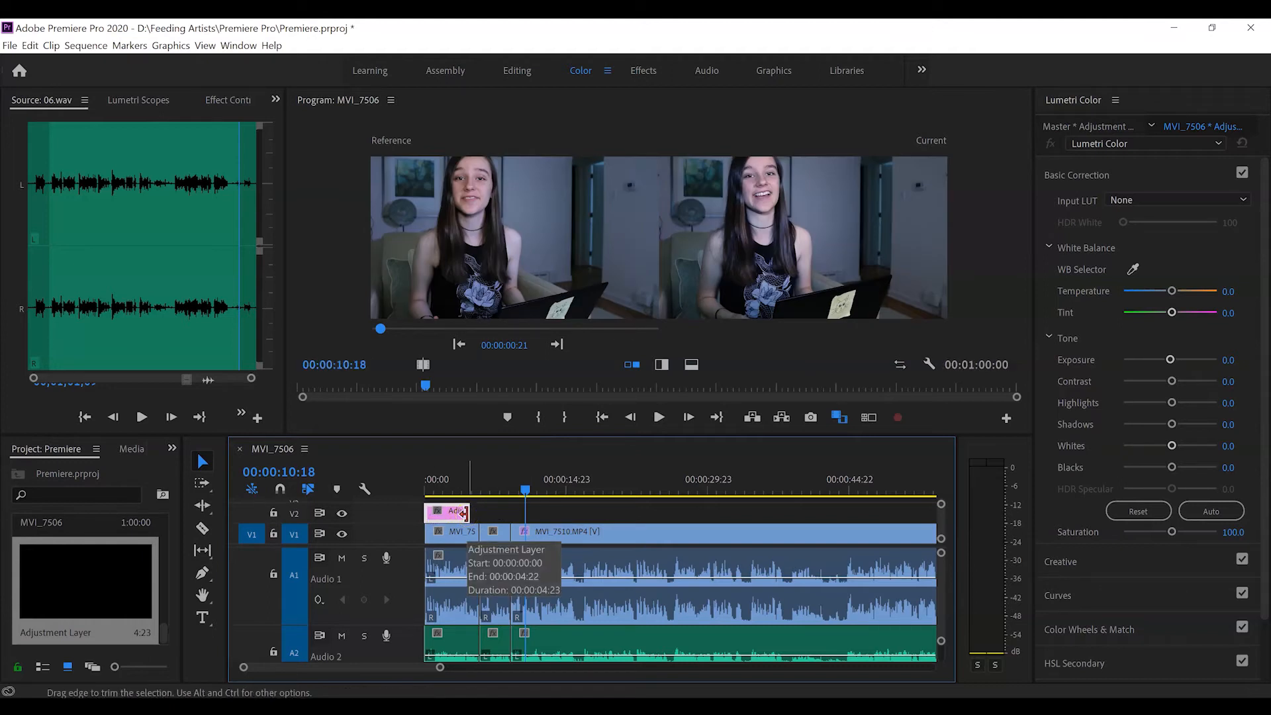
left_click_drag(463, 515, 868, 524)
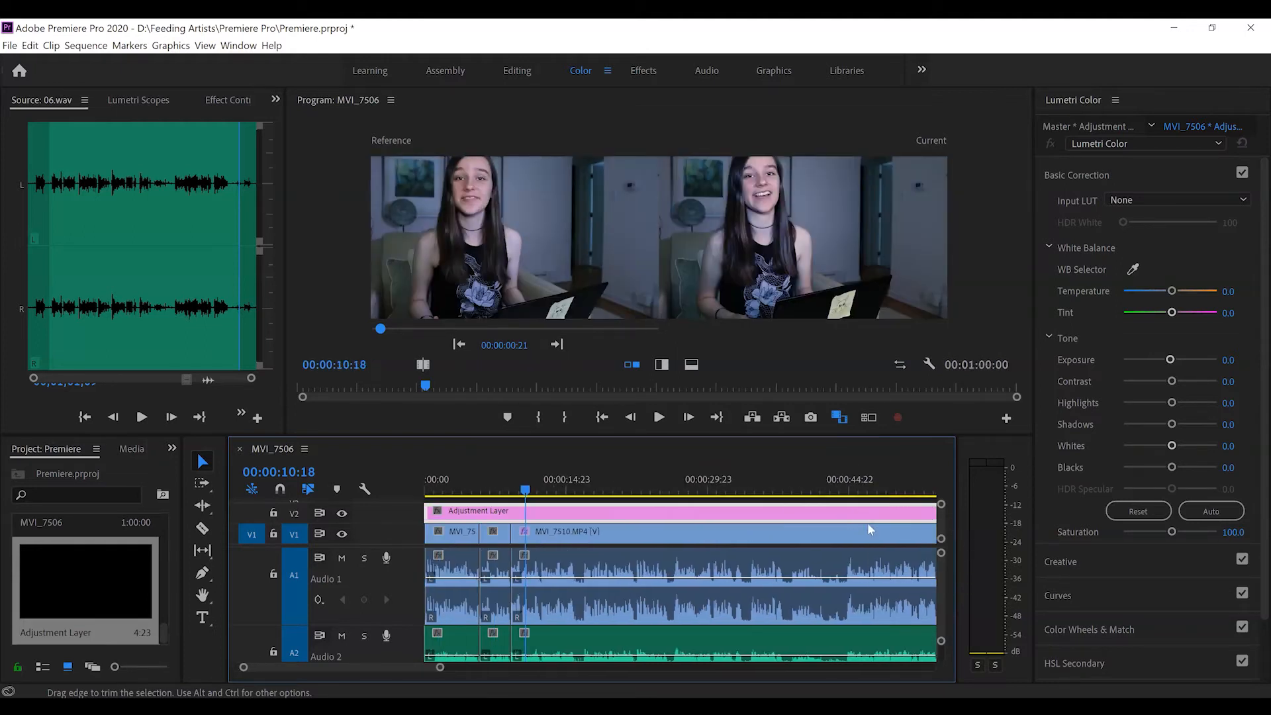
left_click(571, 516)
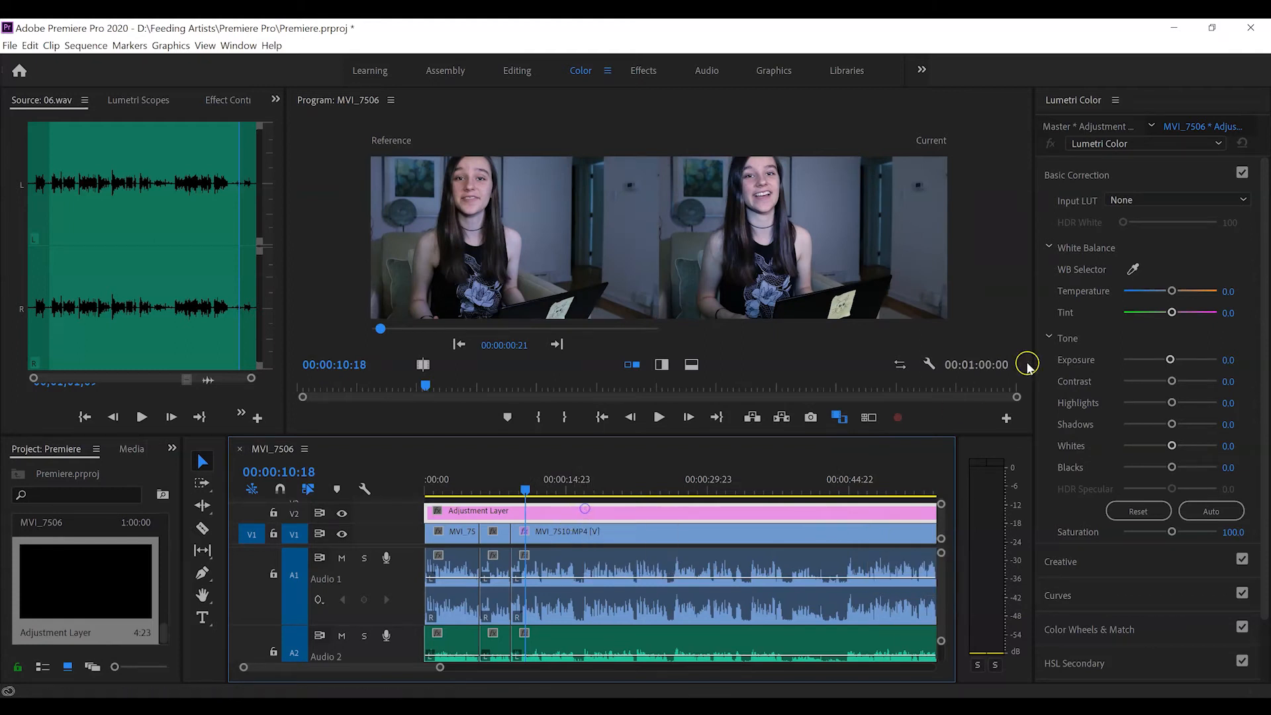
Step: Try a tint of 36.8 and a saturation of 0 on the adjustment layer and check the effect across the clips
left_click(1175, 309)
left_click_drag(1173, 312, 1183, 313)
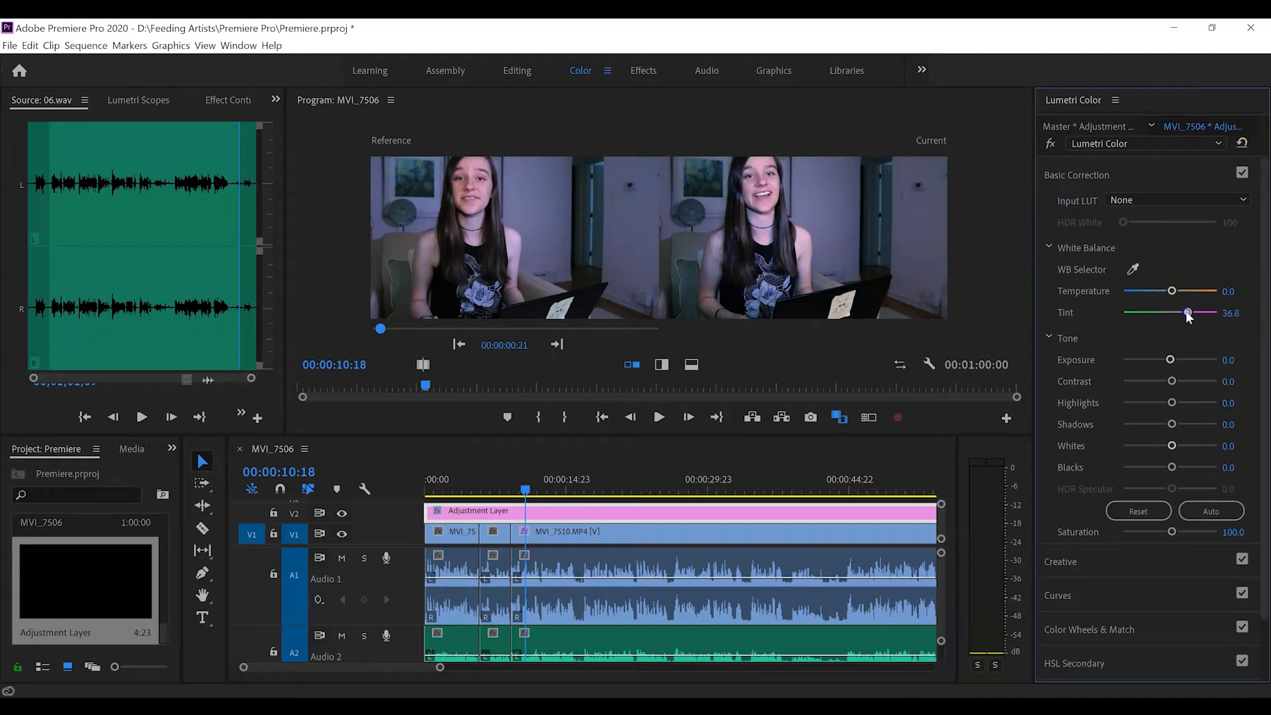
left_click(621, 483)
left_click(529, 493)
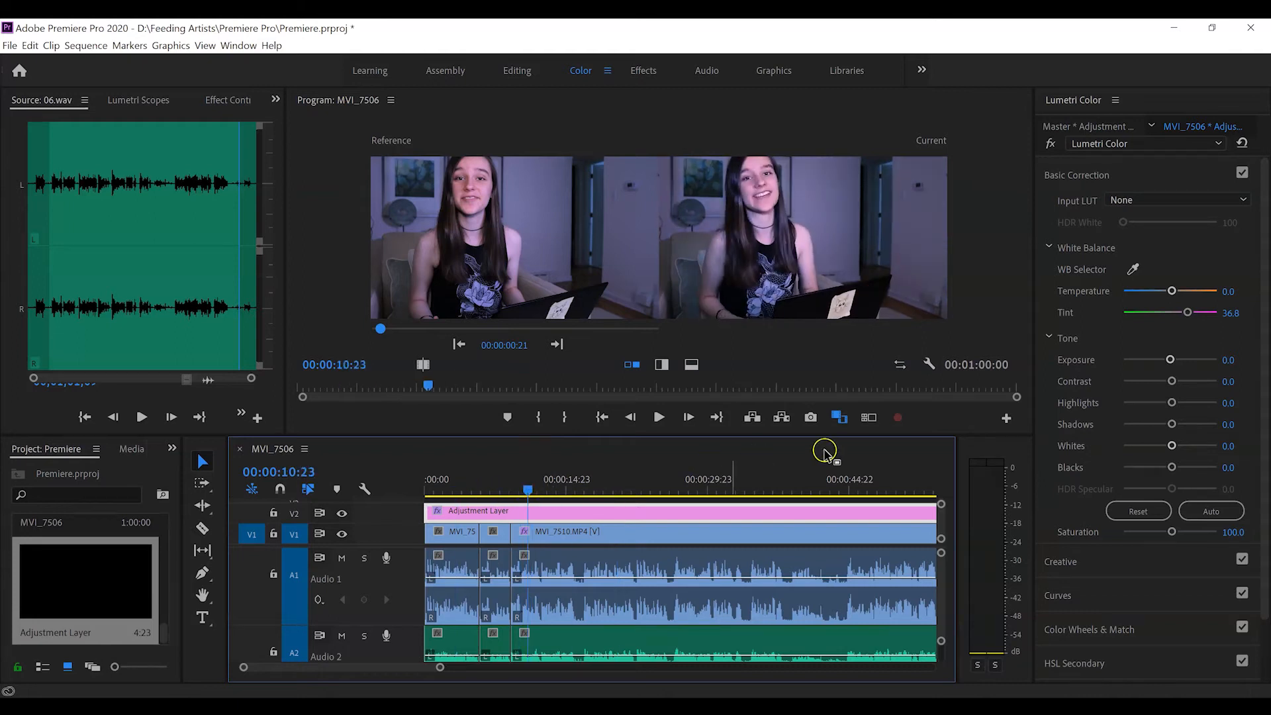
left_click_drag(1172, 532, 1125, 535)
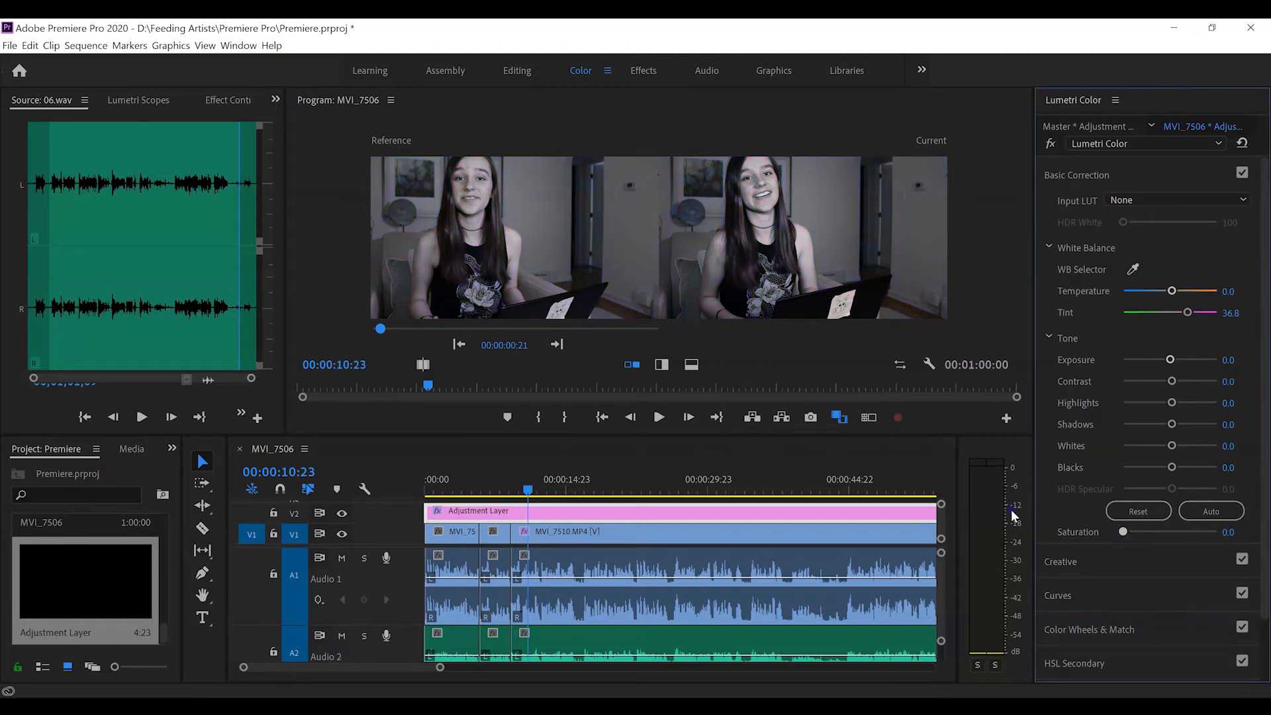
left_click_drag(527, 488, 629, 487)
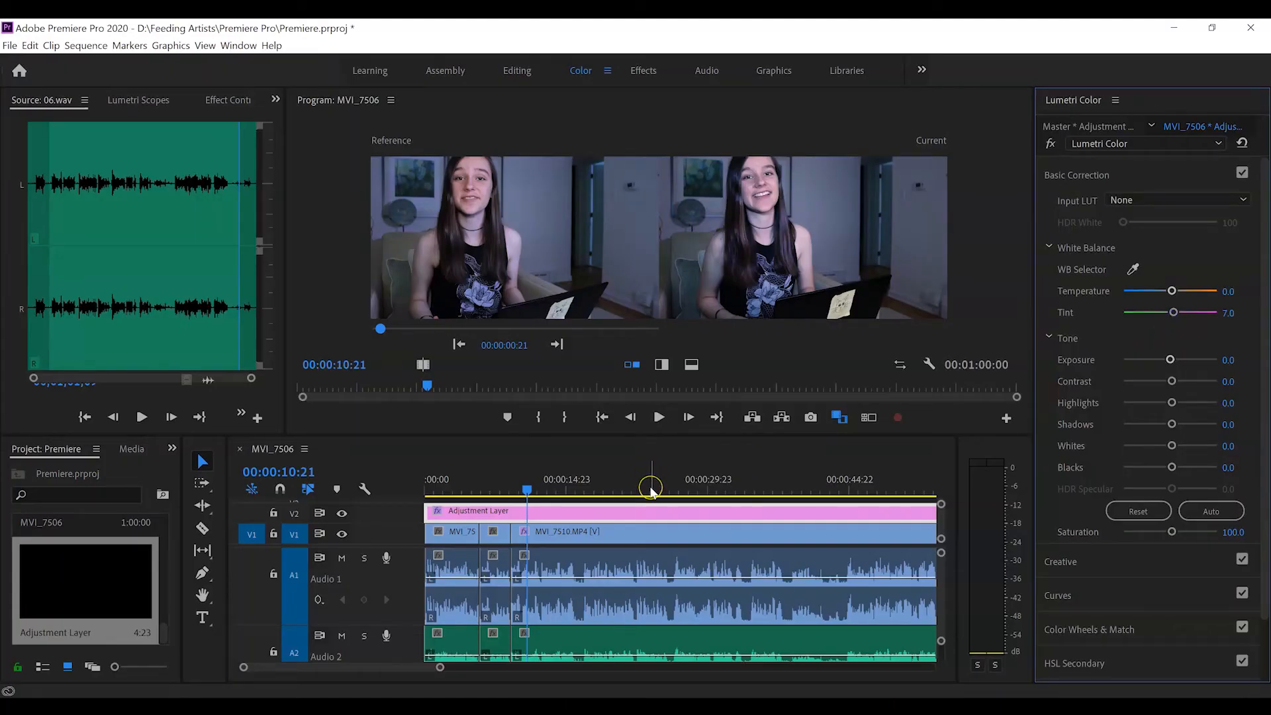
Step: Delete the adjustment layer from the V2 track
left_click(615, 512)
key("Delete")
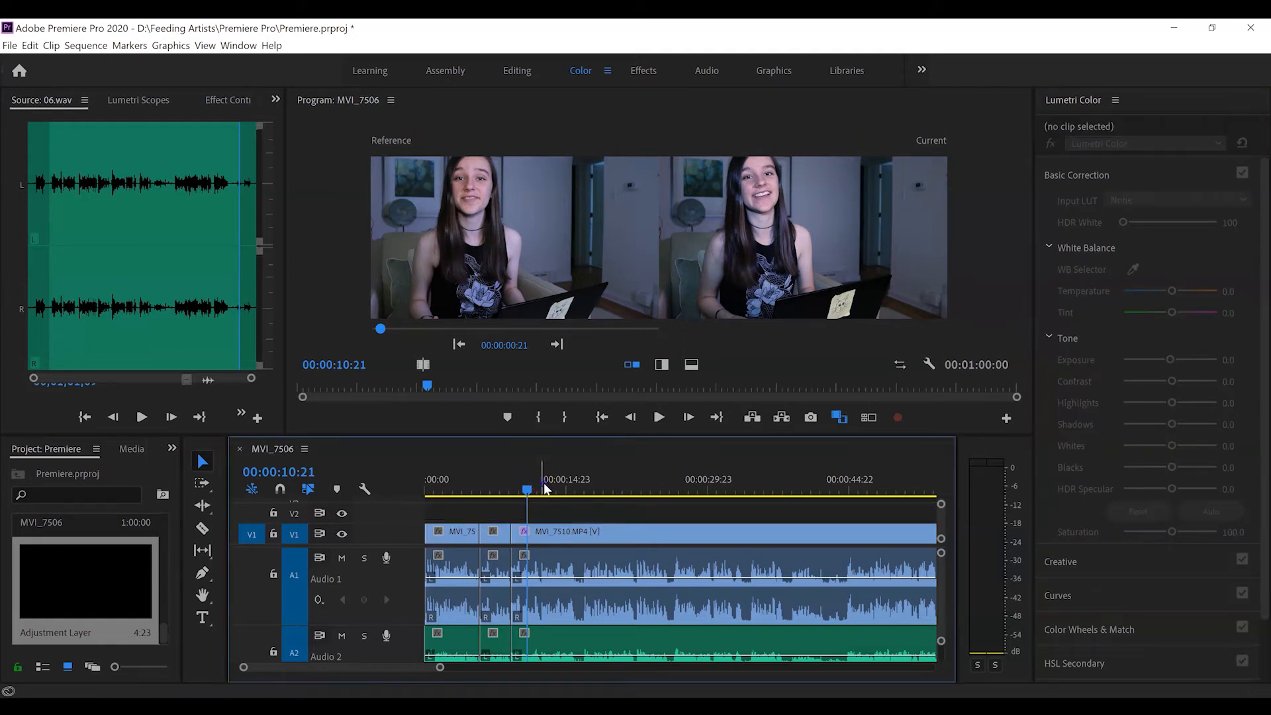
Step: Place the playhead at 00:00:08:06 in MVI_7507.MP4, switch to the Effects workspace and turn off the comparison view
left_click(543, 487)
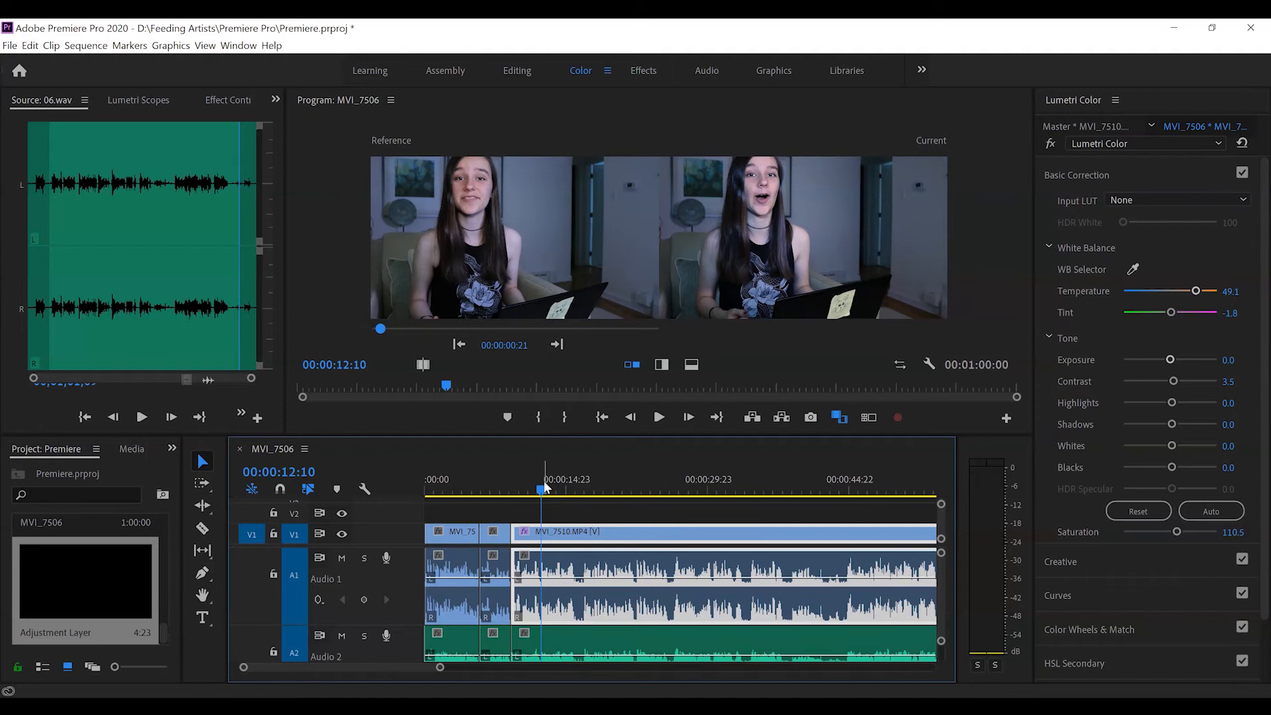
left_click_drag(544, 488, 503, 491)
left_click(642, 76)
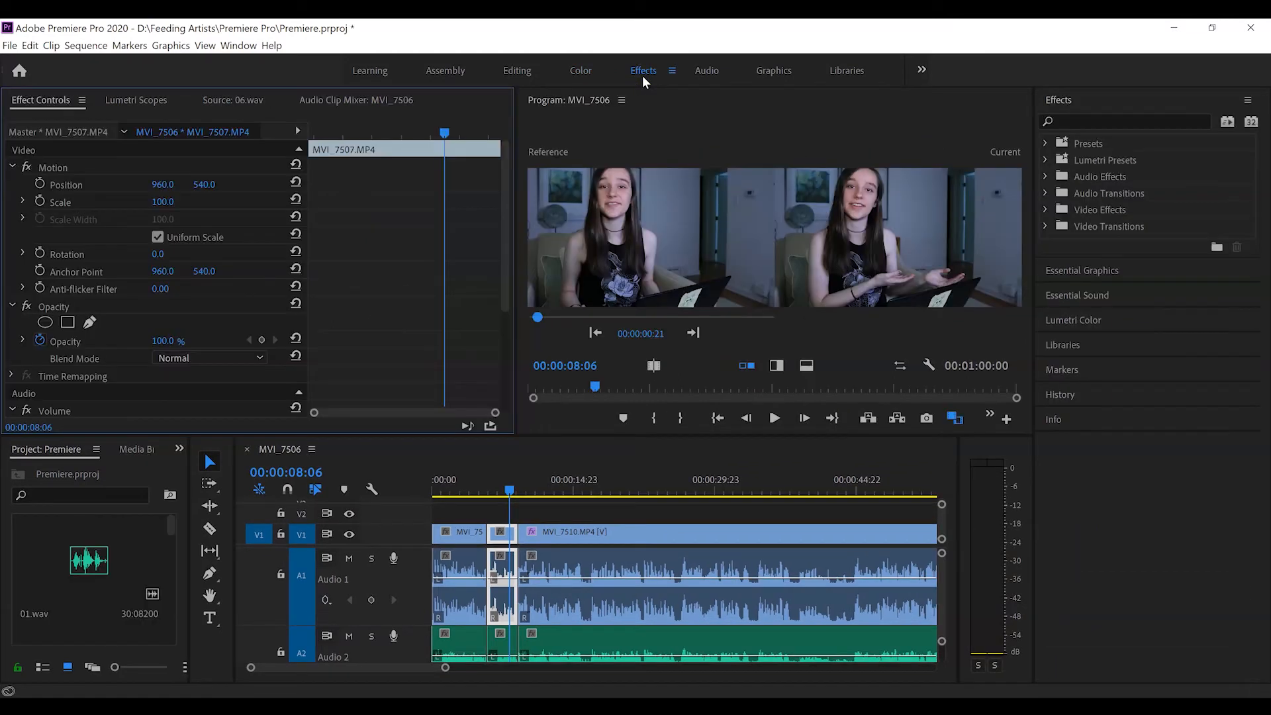
left_click(957, 420)
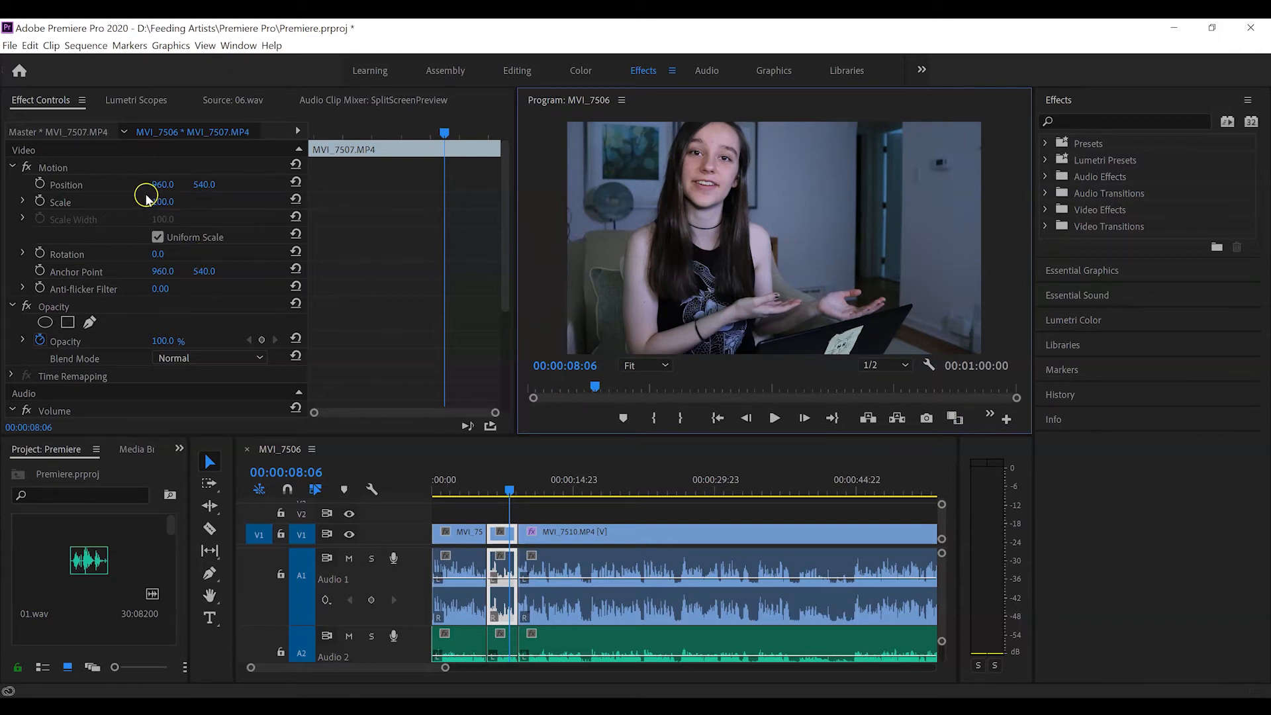
Step: Try out different motion values on the MVI_7507.MP4 clip and undo the changes
left_click_drag(147, 198, 279, 188)
key("ctrl+z")
key("ctrl+z")
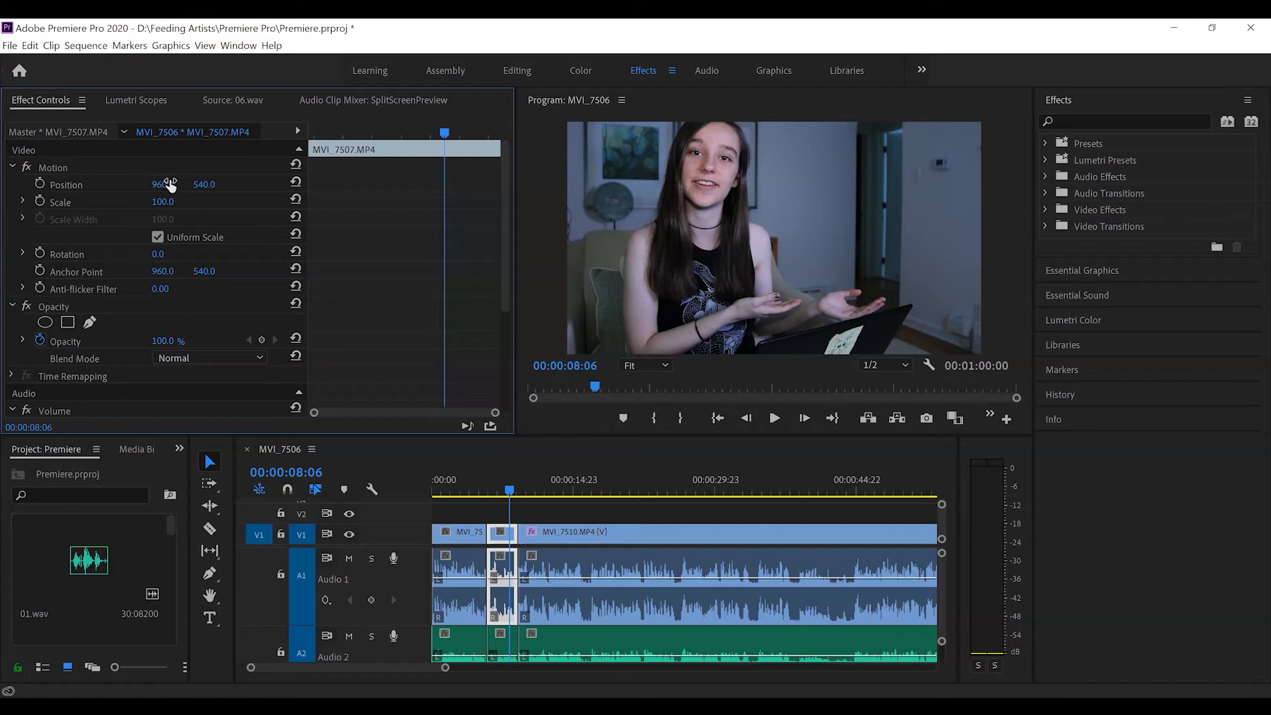
left_click_drag(172, 343, 159, 289)
Step: Add the text FEEDING ARTISTS beside the woman at 00:00:08:06, trying out its position and undoing that change
left_click(210, 619)
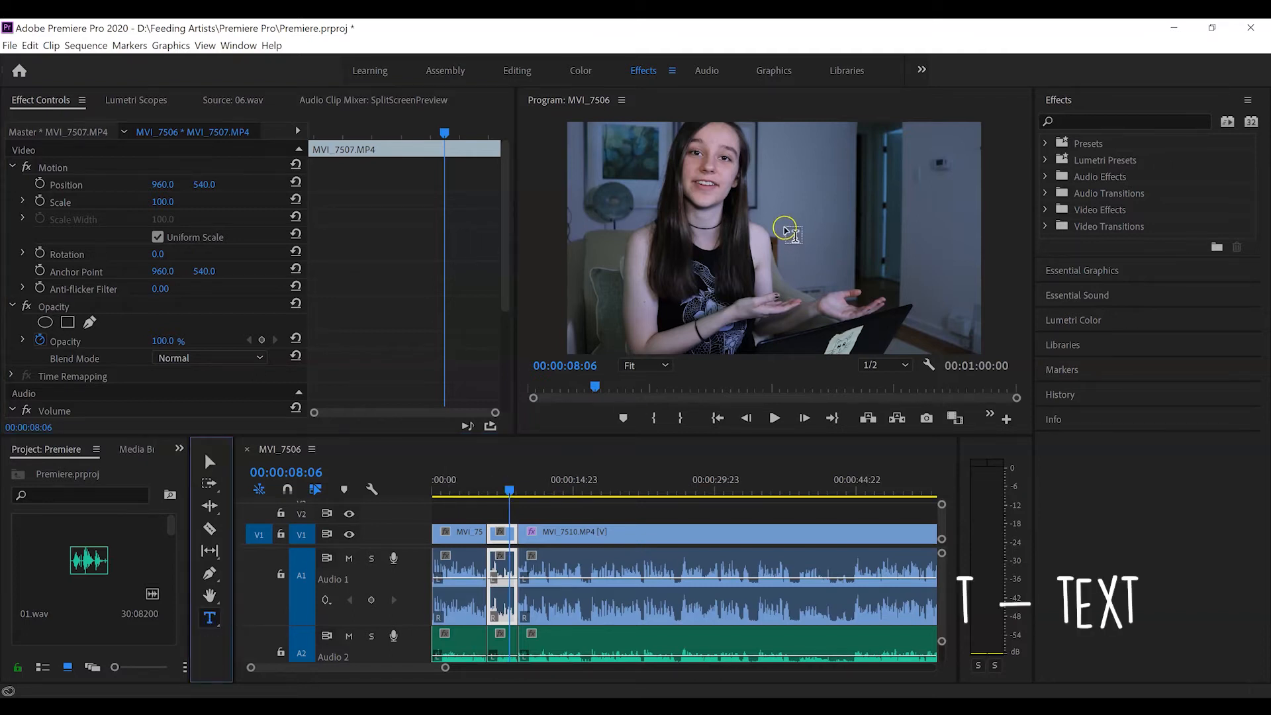
left_click(785, 179)
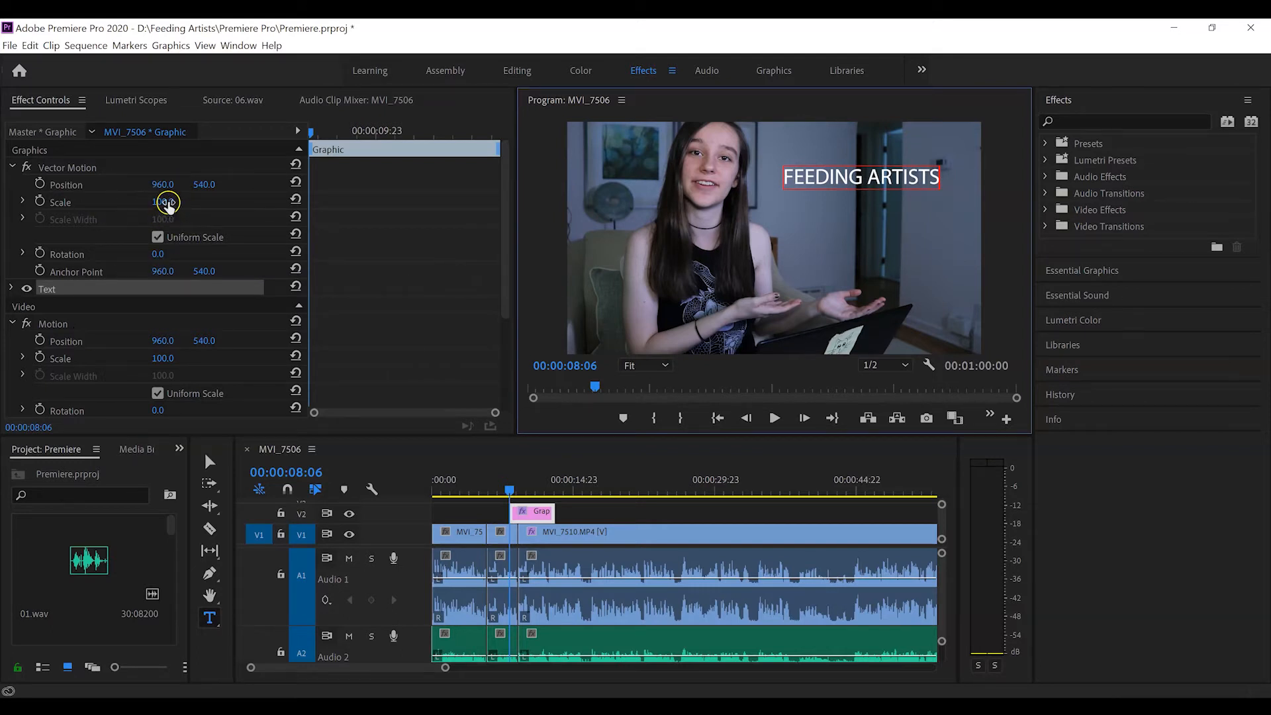
left_click_drag(165, 186, 146, 219)
key("ctrl+z")
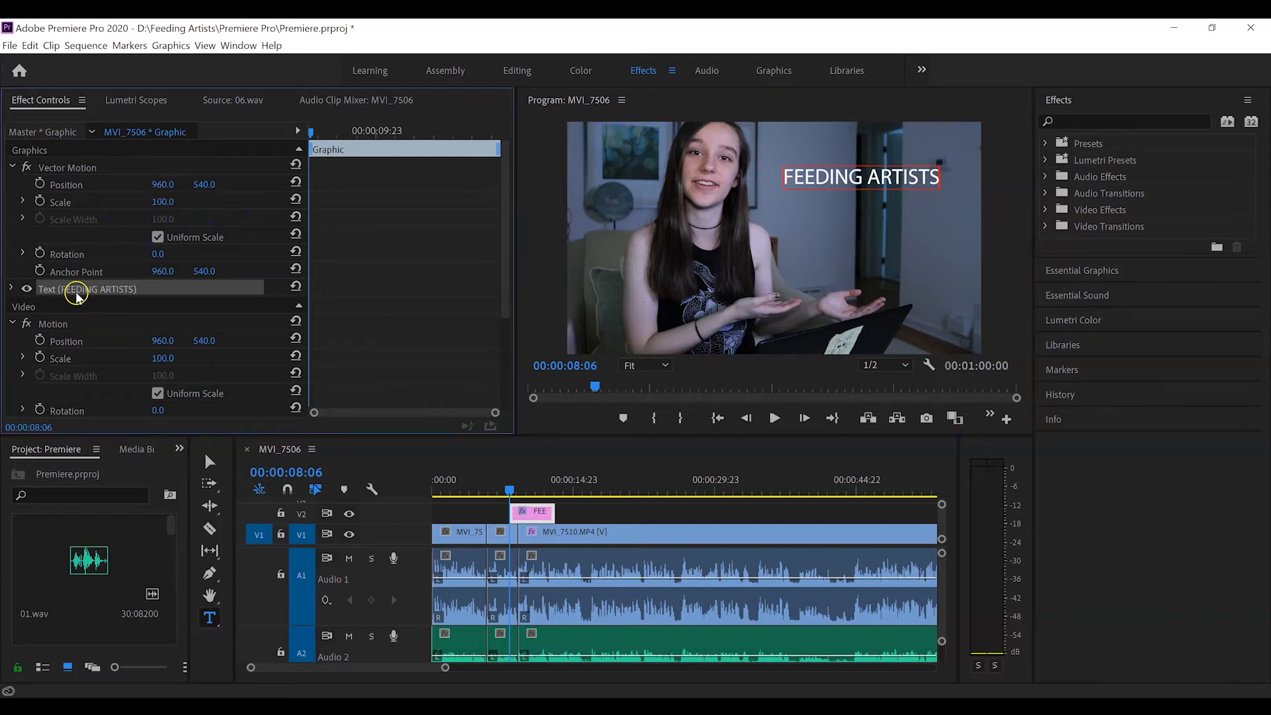
Step: Style the FEEDING ARTISTS text with the DK Lemon Yellow Sun font, size 137 and the yellow fill F7F400
left_click(12, 289)
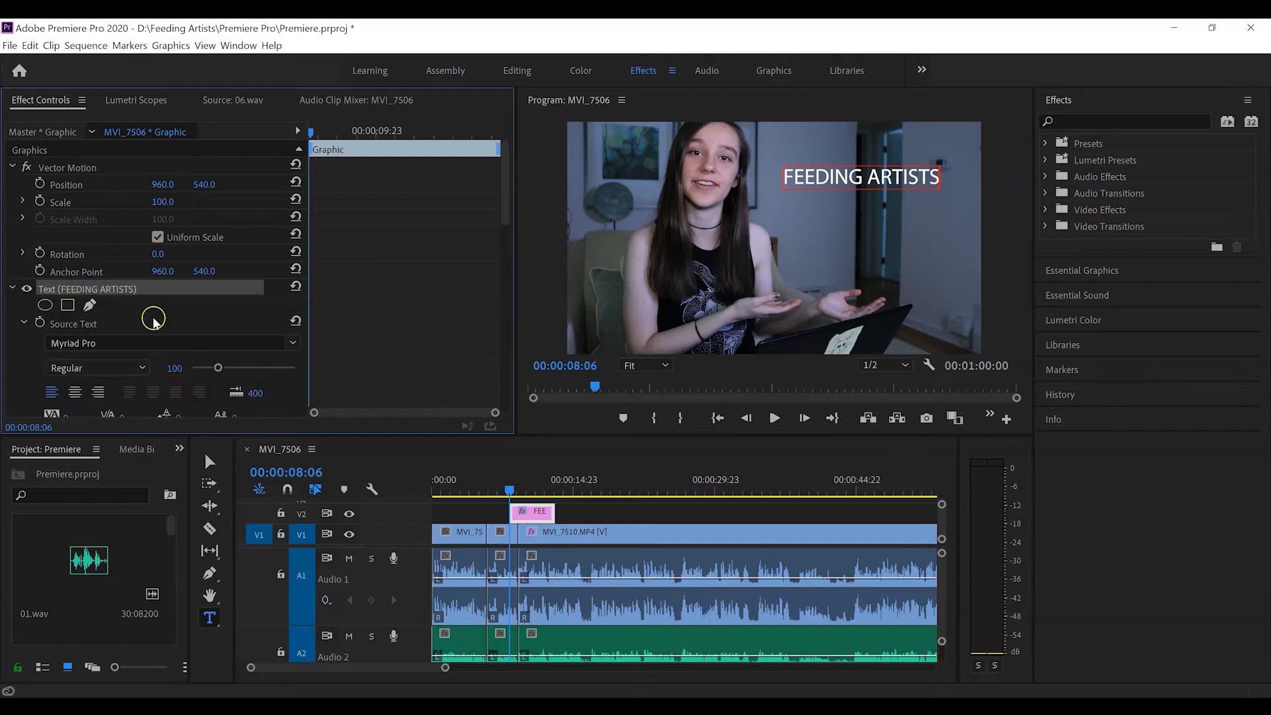
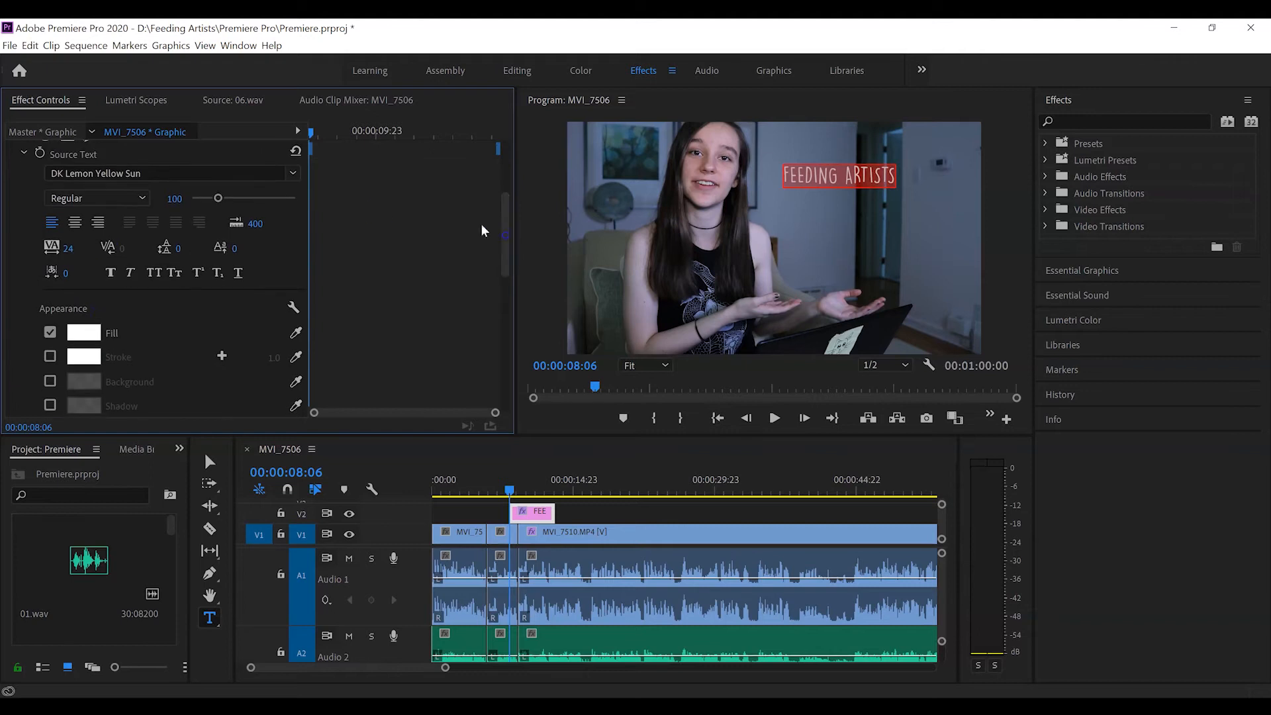
left_click_drag(219, 199, 228, 198)
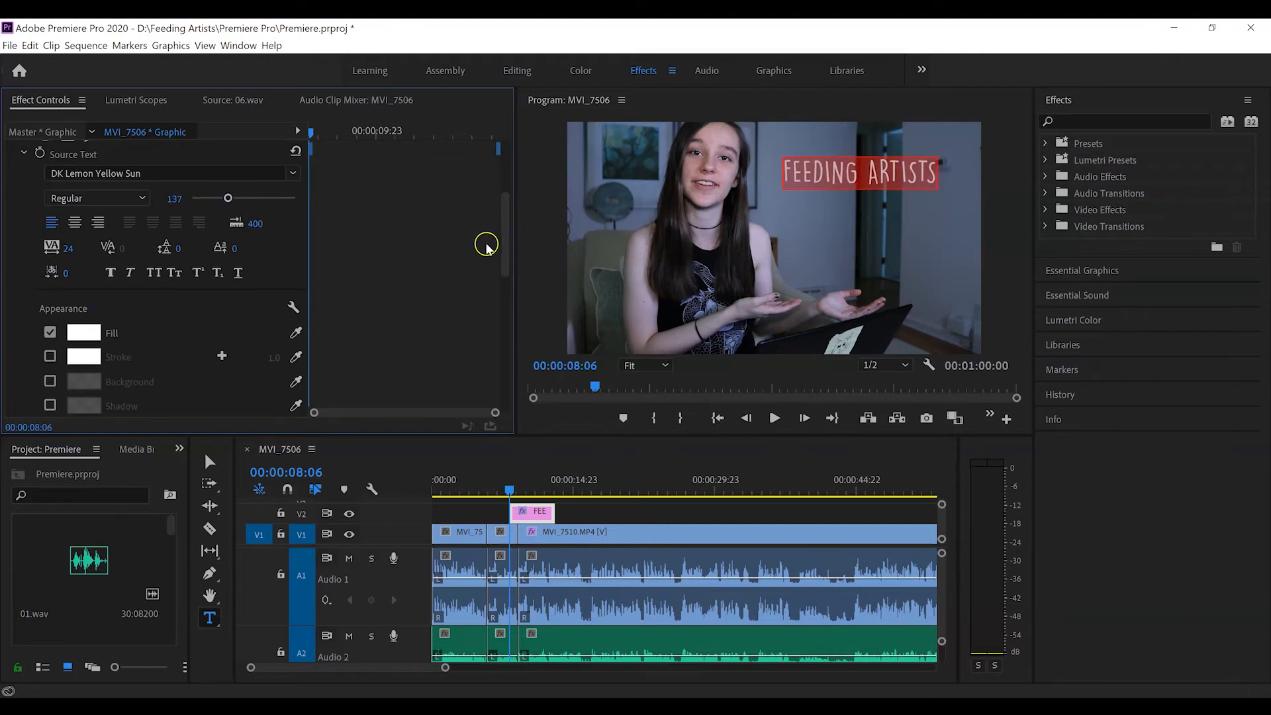
left_click_drag(505, 250, 645, 464)
left_click(88, 274)
left_click(667, 298)
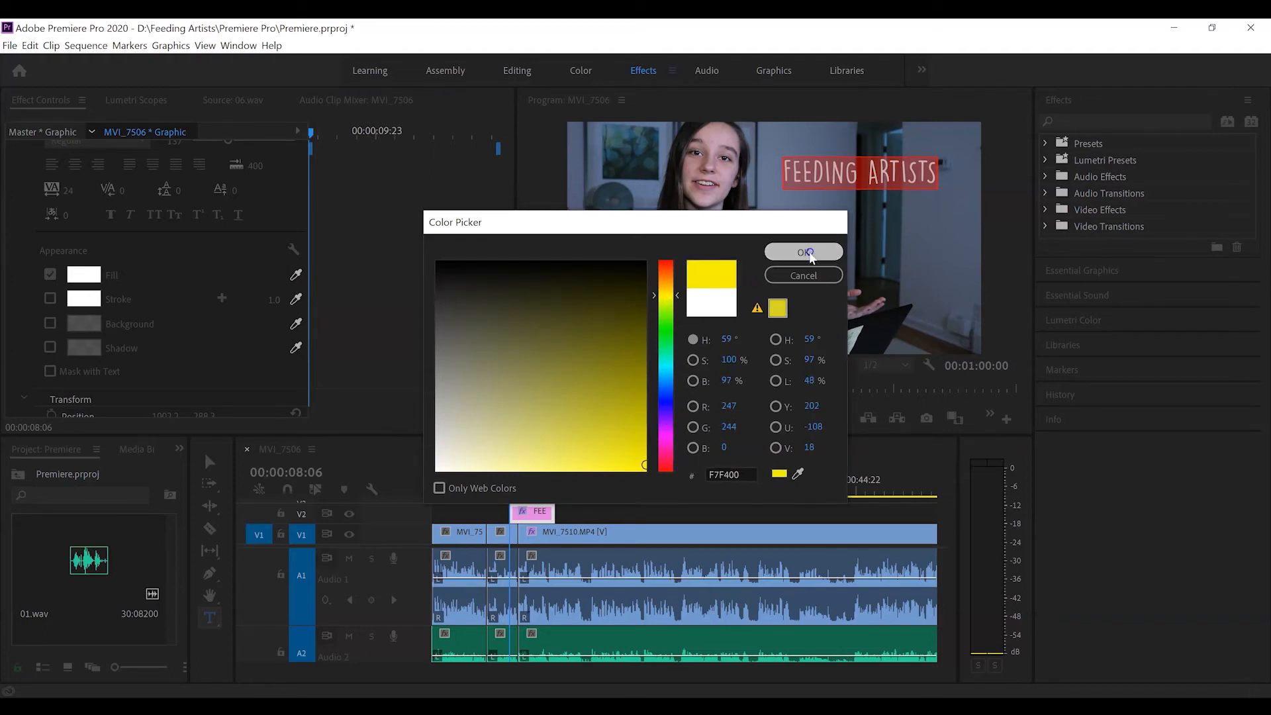
left_click(810, 253)
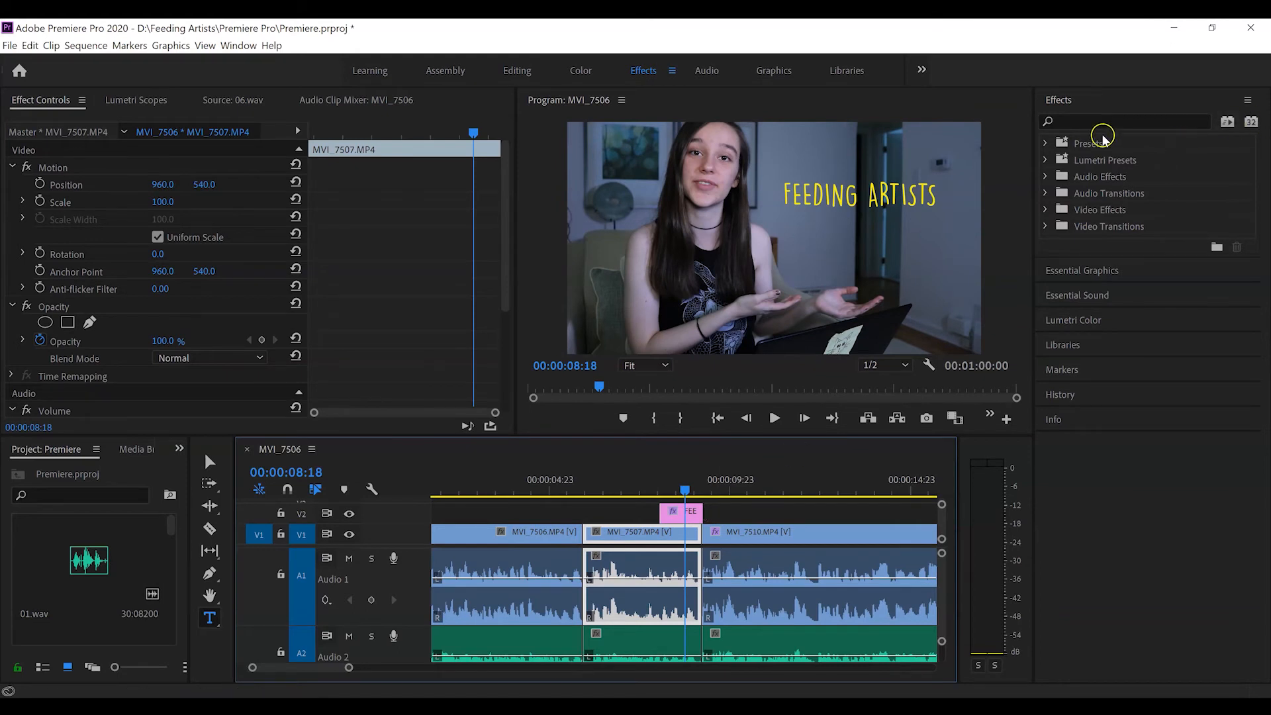
Step: Apply the Dip to Black transition to the end of MVI_7510.MP4 on V1 and play it from about 00:00:58:07
left_click(1085, 121)
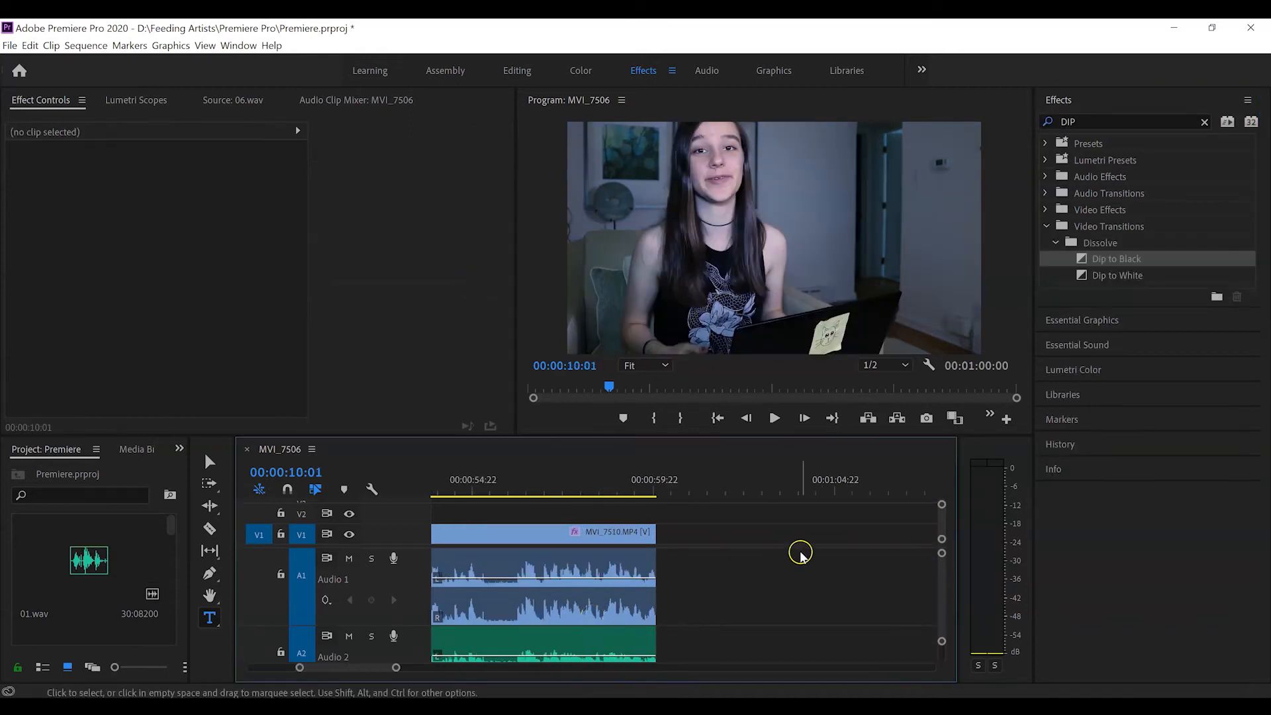
left_click_drag(1132, 262, 622, 535)
left_click(594, 490)
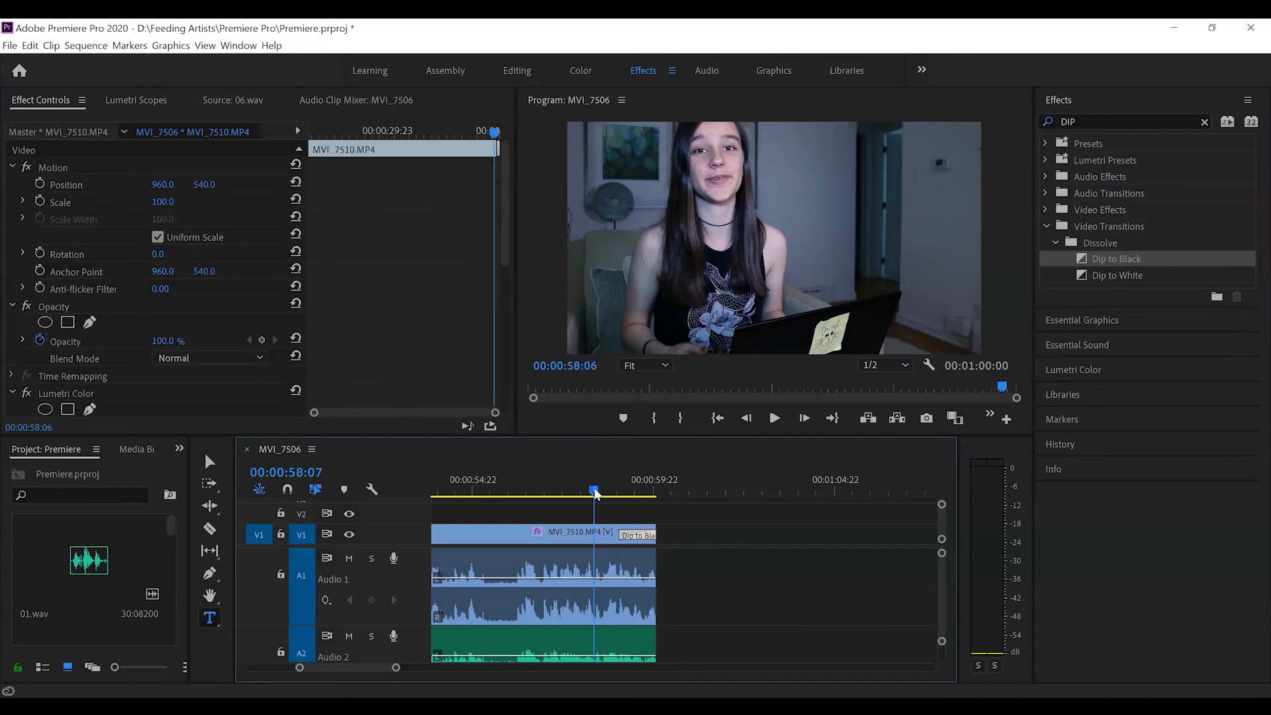
key("space")
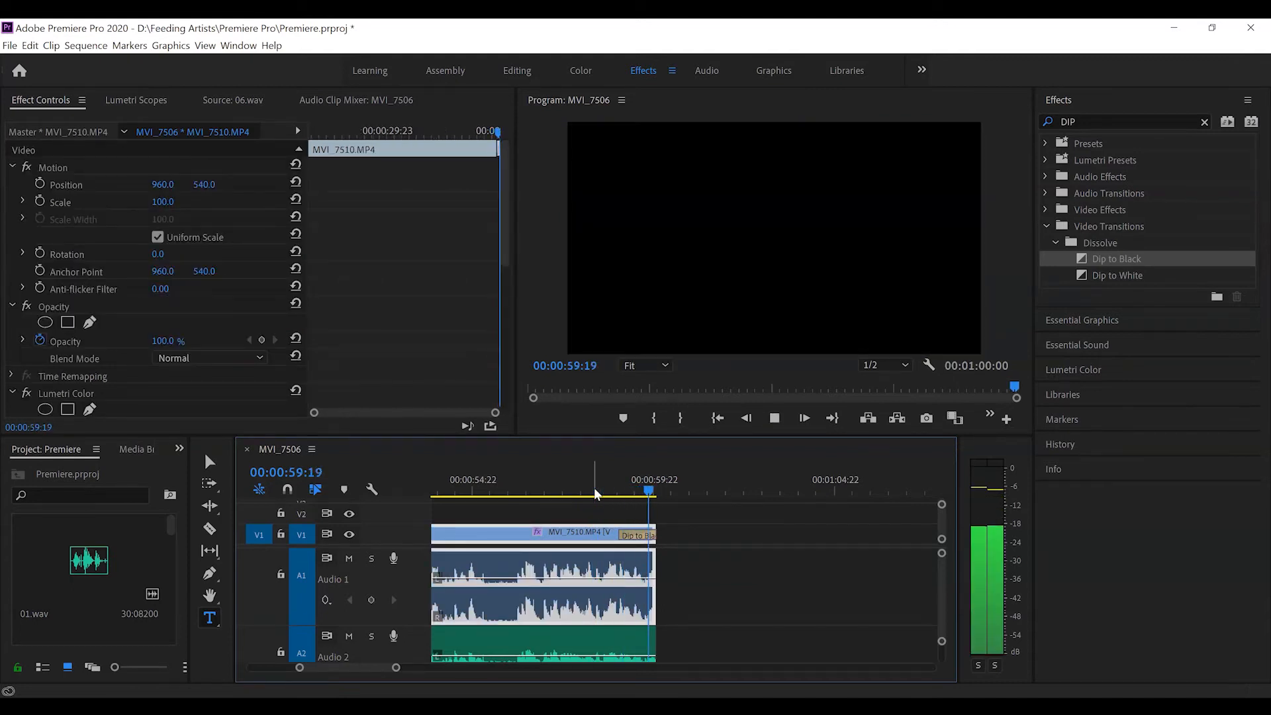
key("space")
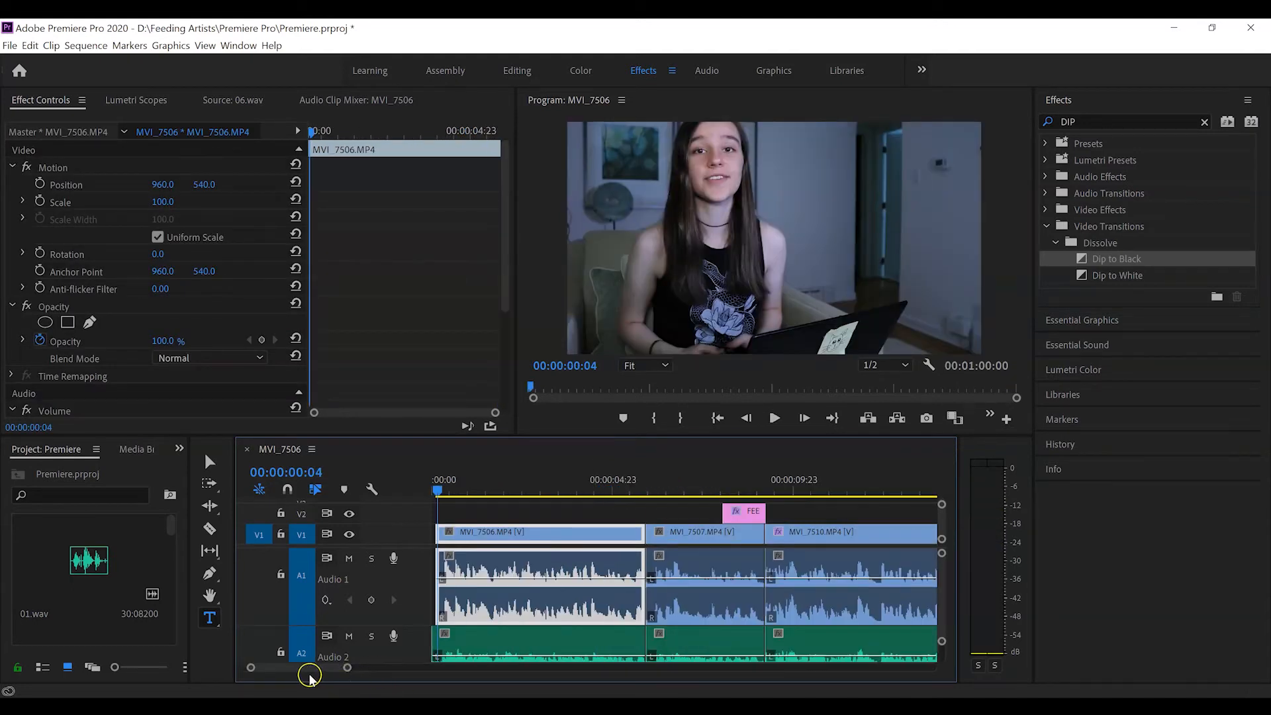
scroll(316, 670, "down", 1)
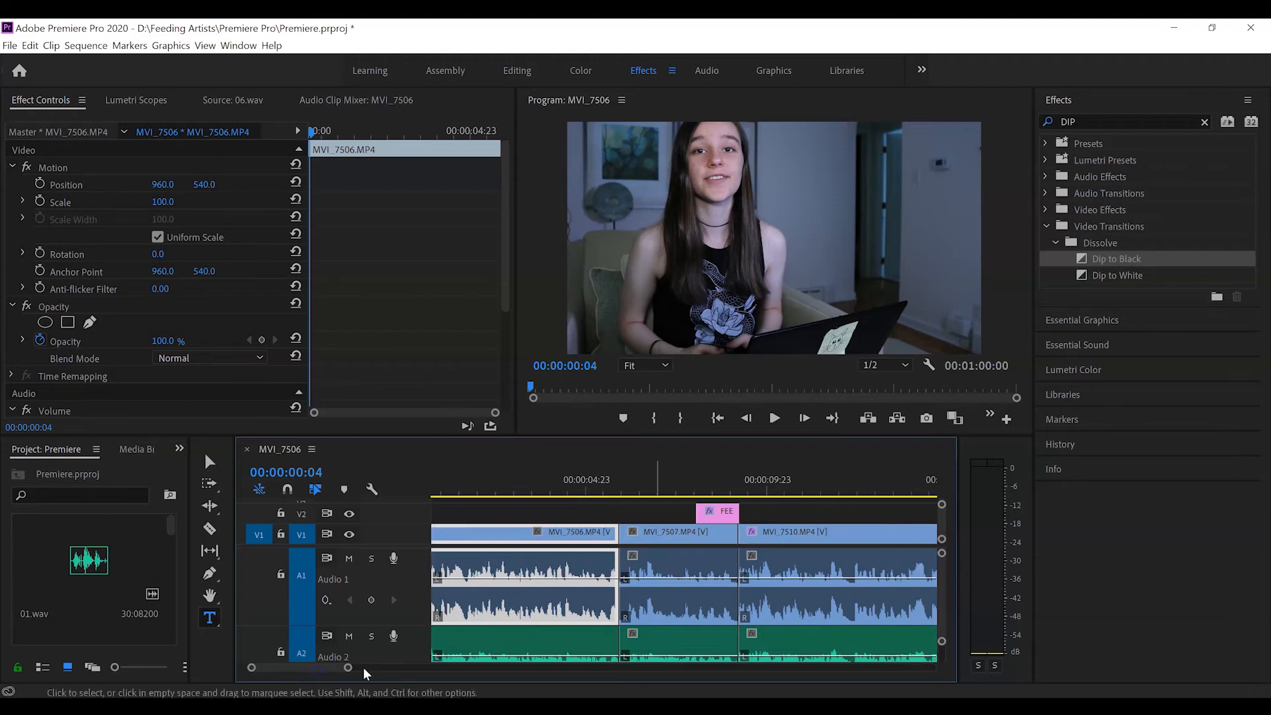
Step: Apply the Cross Dissolve transition to the cut between MVI_7506.MP4 and MVI_7507.MP4 on V1 and play across it
left_click(1203, 125)
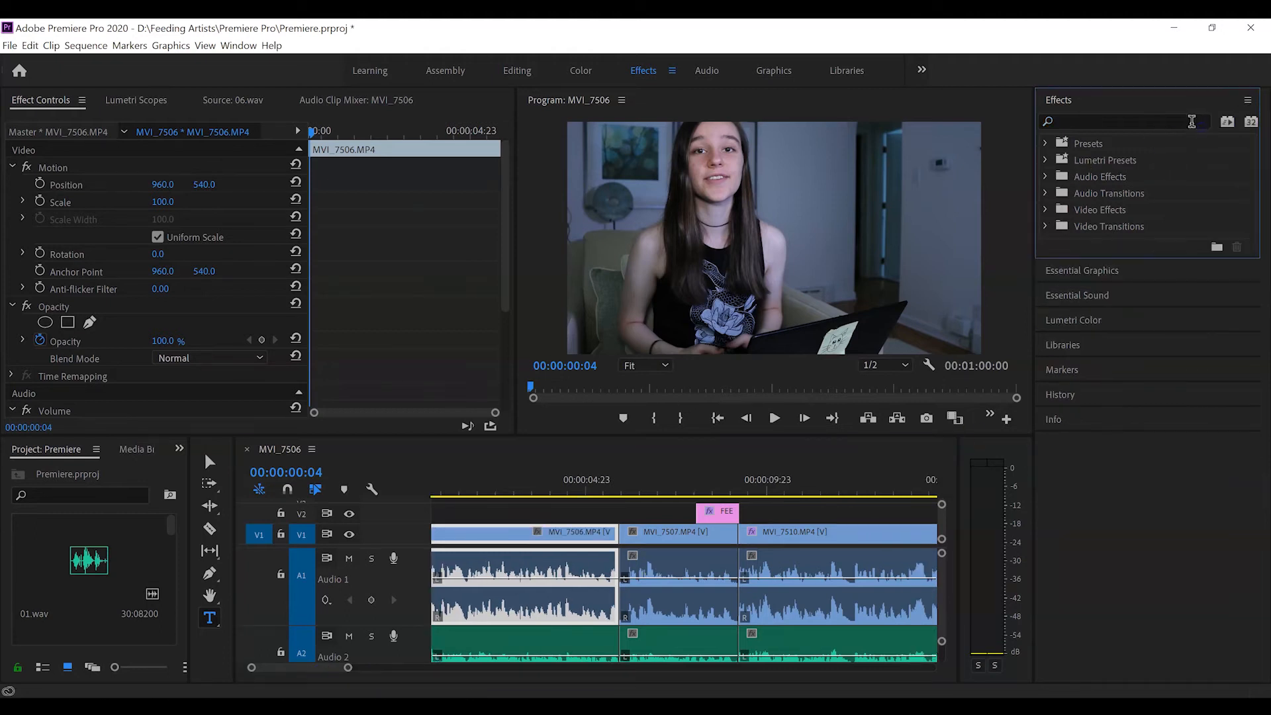
left_click(1191, 121)
type("CORS")
type("S")
key("BackSpace")
key("BackSpace")
key("BackSpace")
key("BackSpace")
type("ROSS")
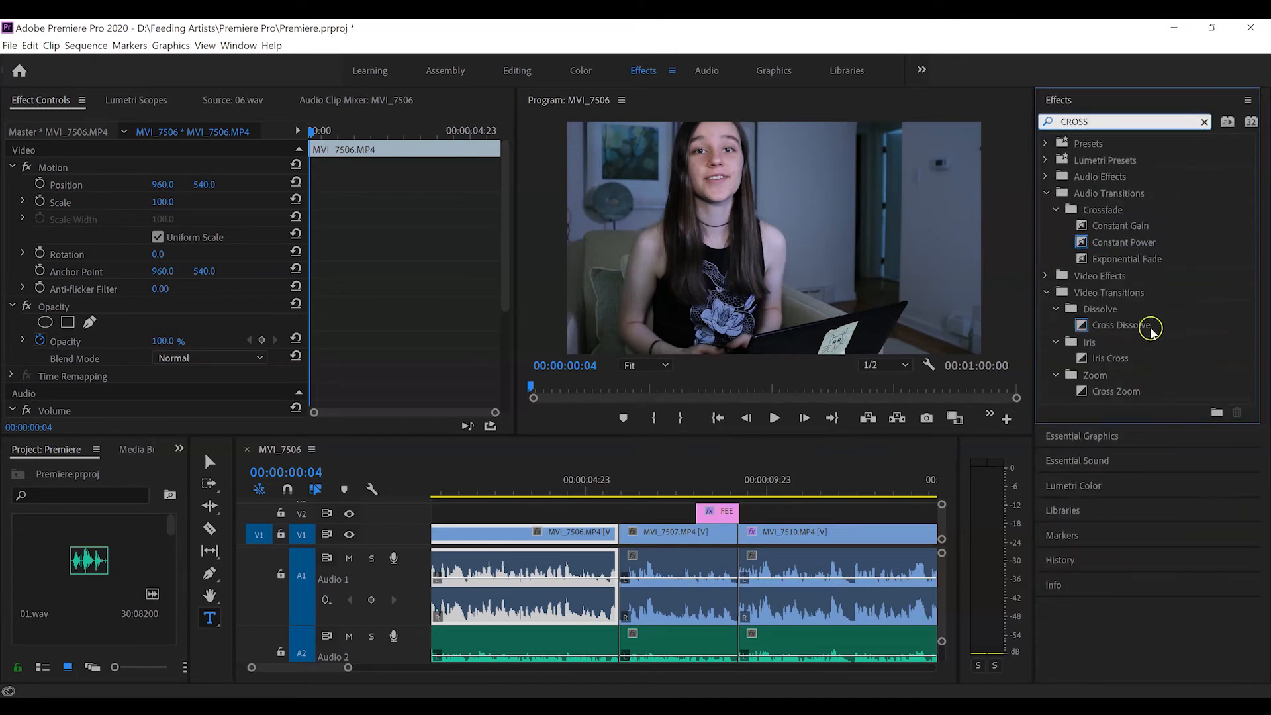
left_click_drag(1148, 329, 614, 525)
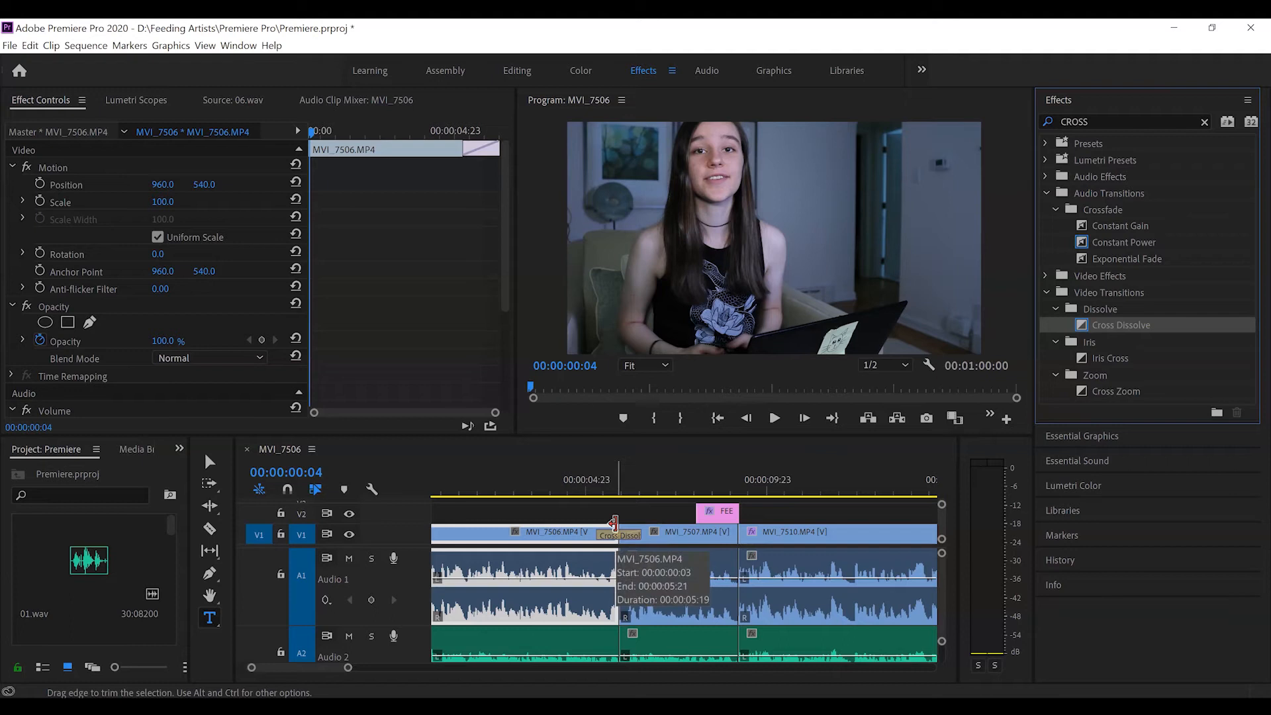
left_click(591, 493)
key("space")
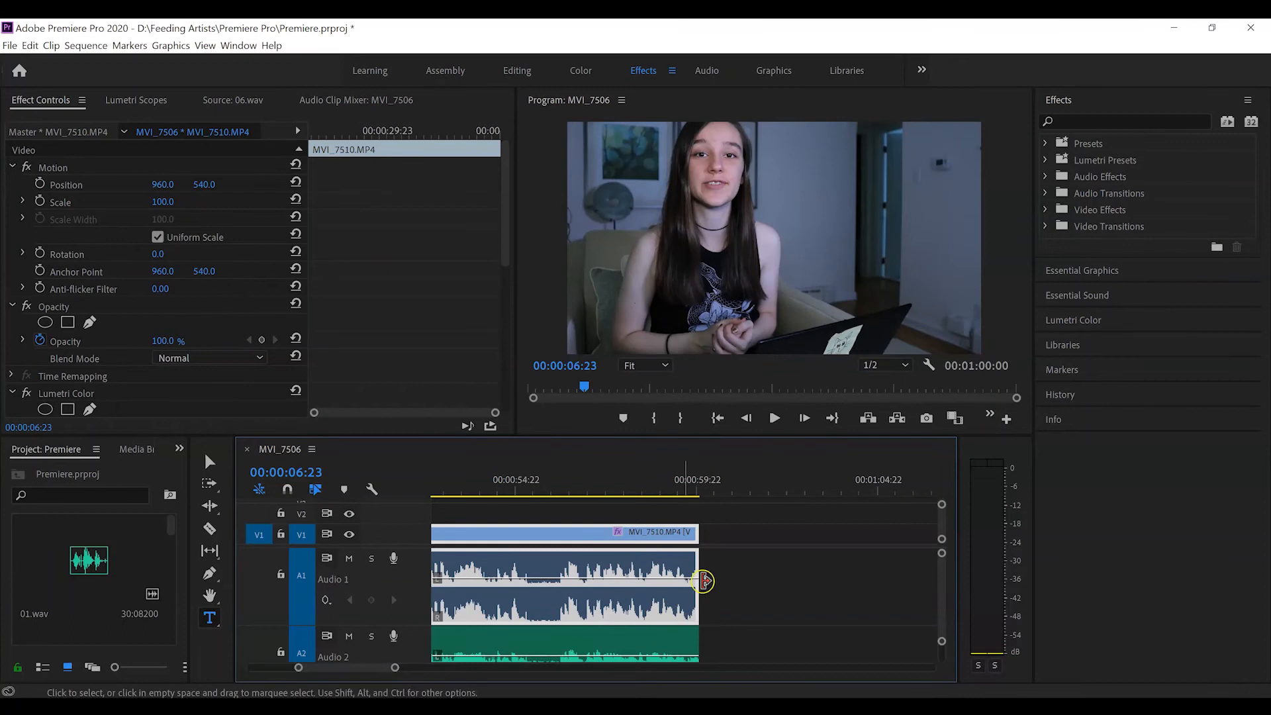
Step: Keyframe the opacity of MVI_7510.MP4 at 100% at 00:00:59:07 and 0% at the clip's end, 00:01:00:00
left_click(669, 491)
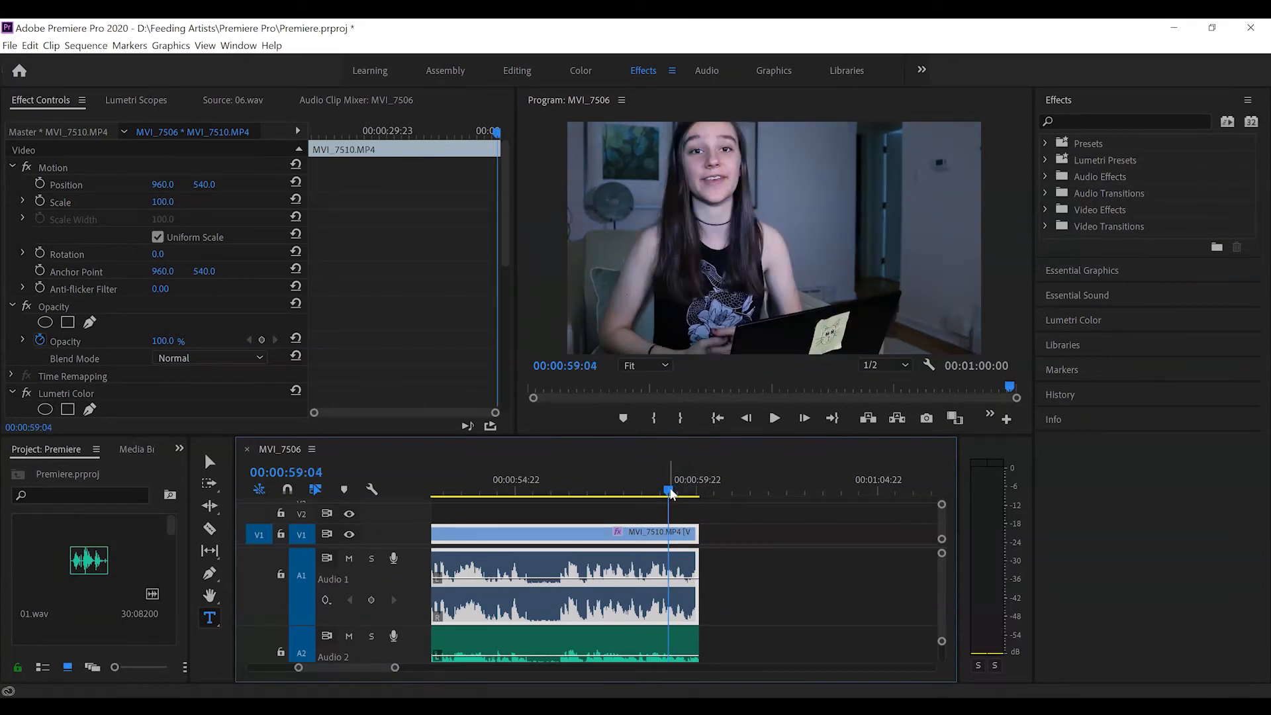
left_click_drag(671, 495, 676, 497)
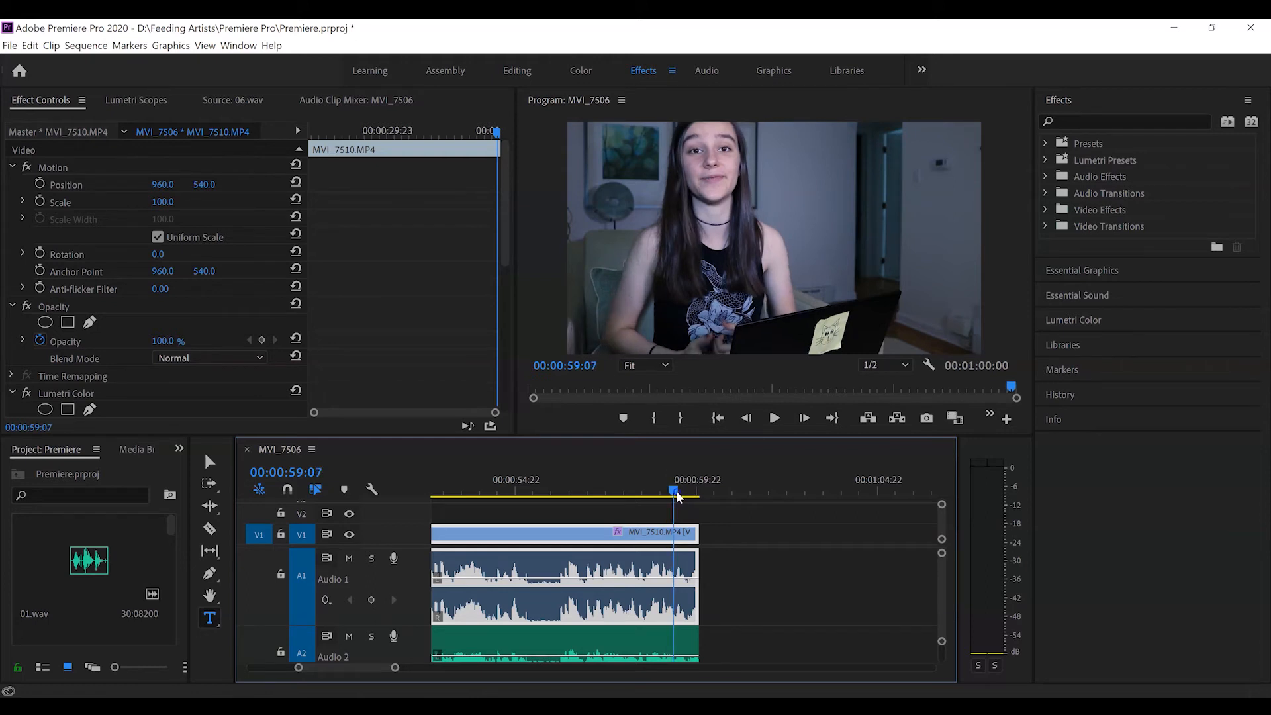
left_click(262, 340)
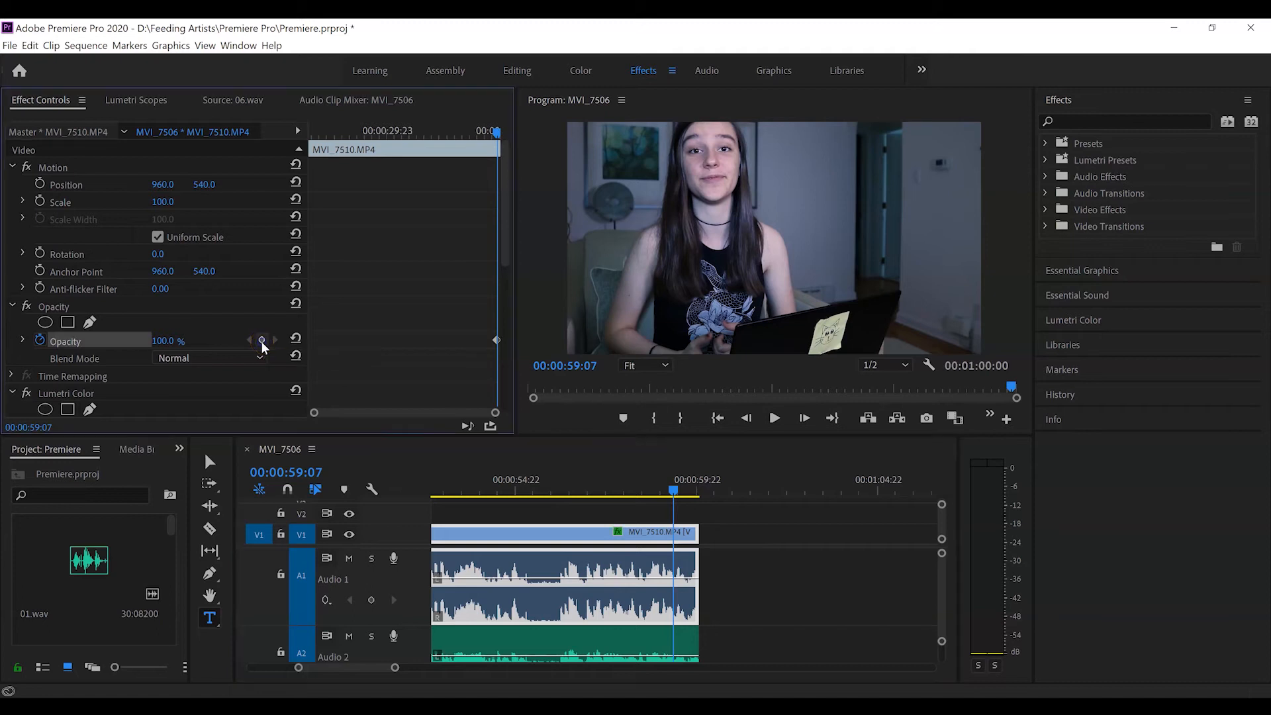
left_click_drag(695, 497, 702, 498)
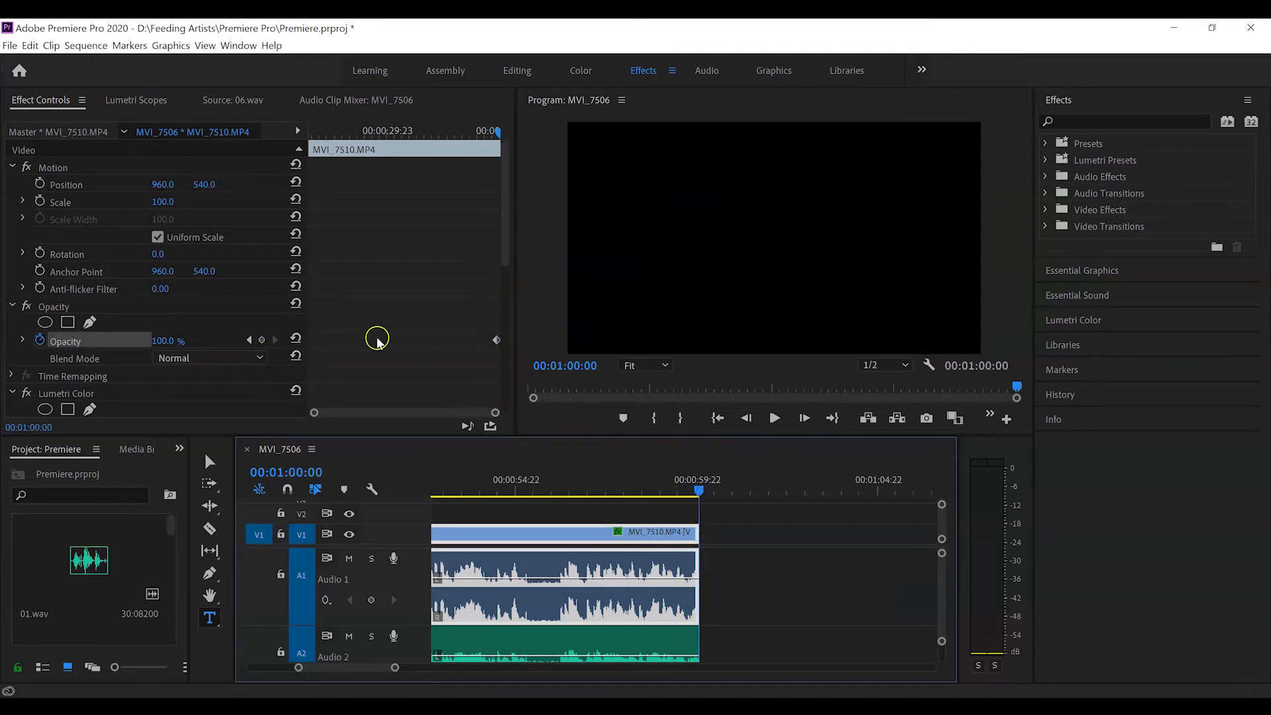
left_click(165, 341)
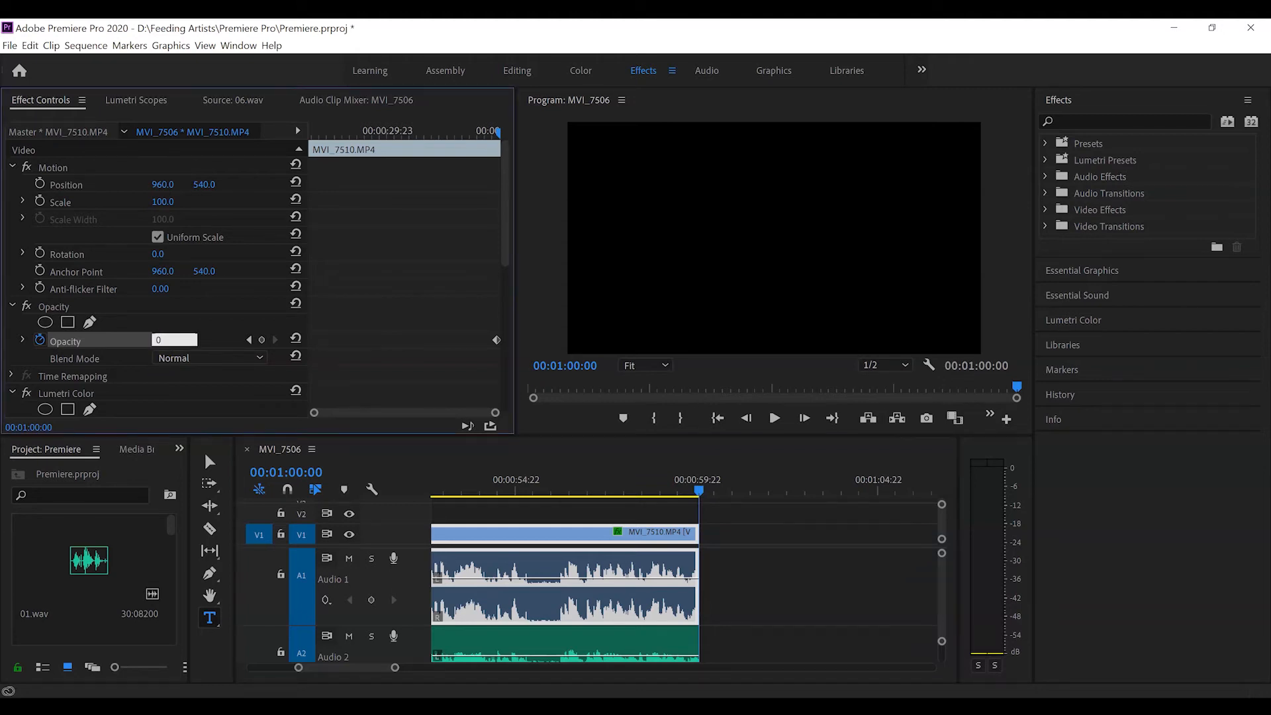
type("0")
left_click(309, 410)
Step: Move the first opacity keyframe of MVI_7510.MP4 to about 00:00:55:10 and play the fade-out
left_click(675, 493)
mouse_move(678, 493)
left_mouse_down()
mouse_move(696, 493)
mouse_move(665, 493)
left_mouse_up()
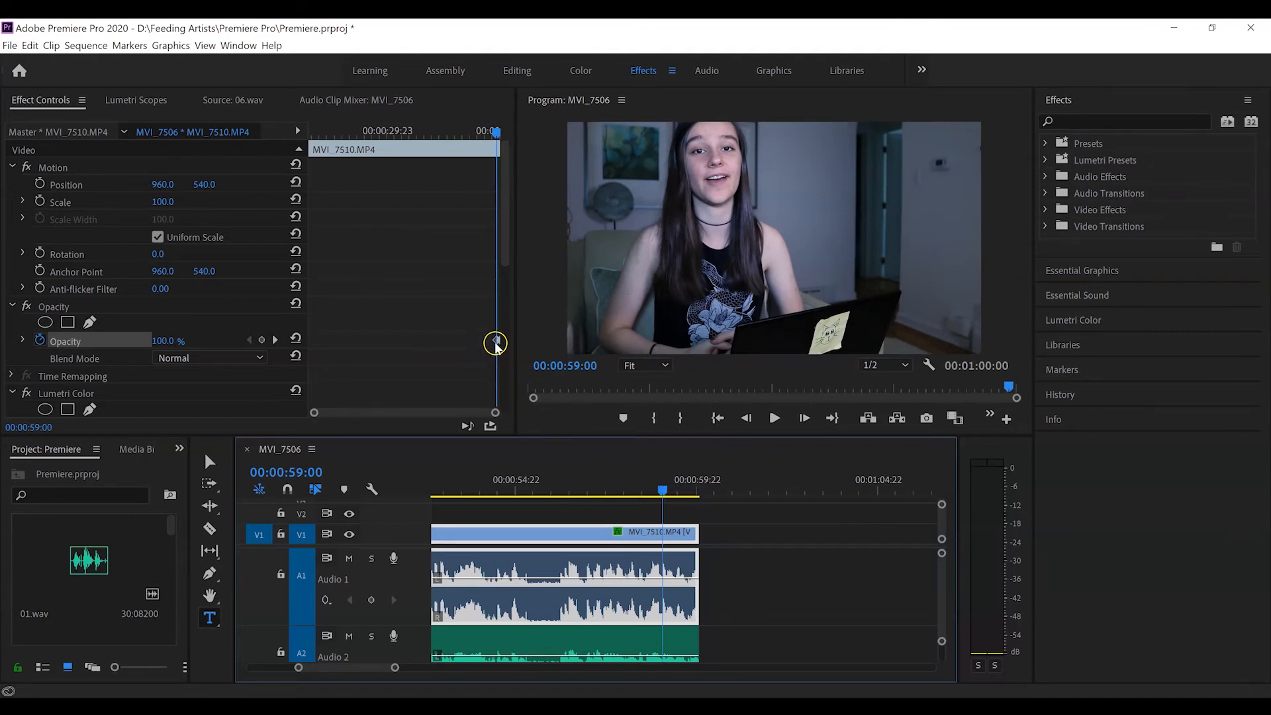
left_click_drag(493, 414, 437, 419)
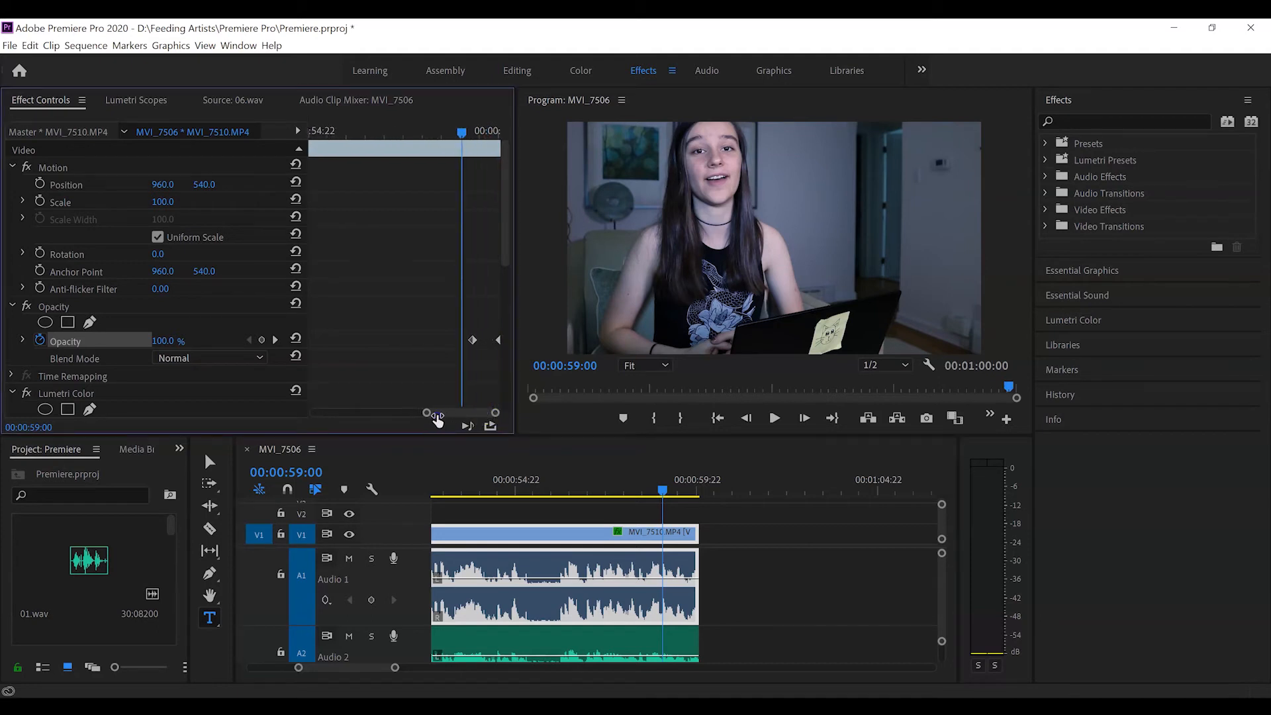
left_click_drag(472, 341, 325, 340)
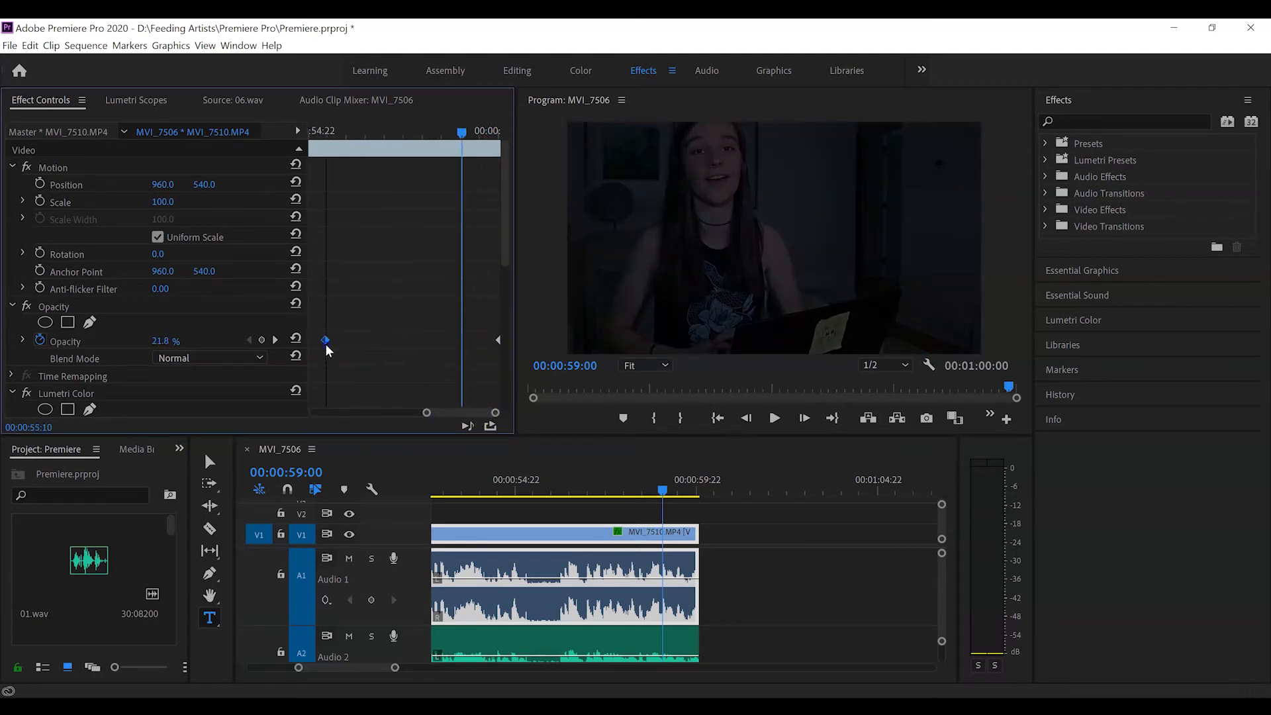
left_click_drag(457, 495, 487, 494)
key("space")
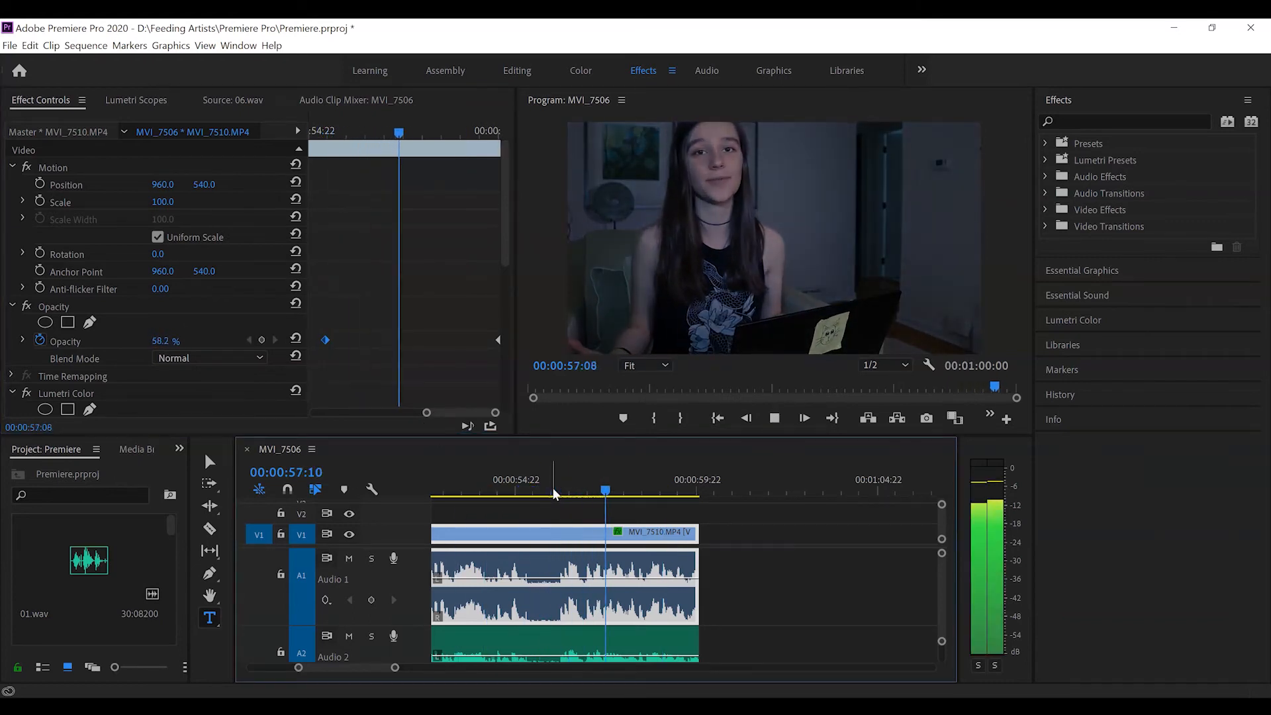
key("space")
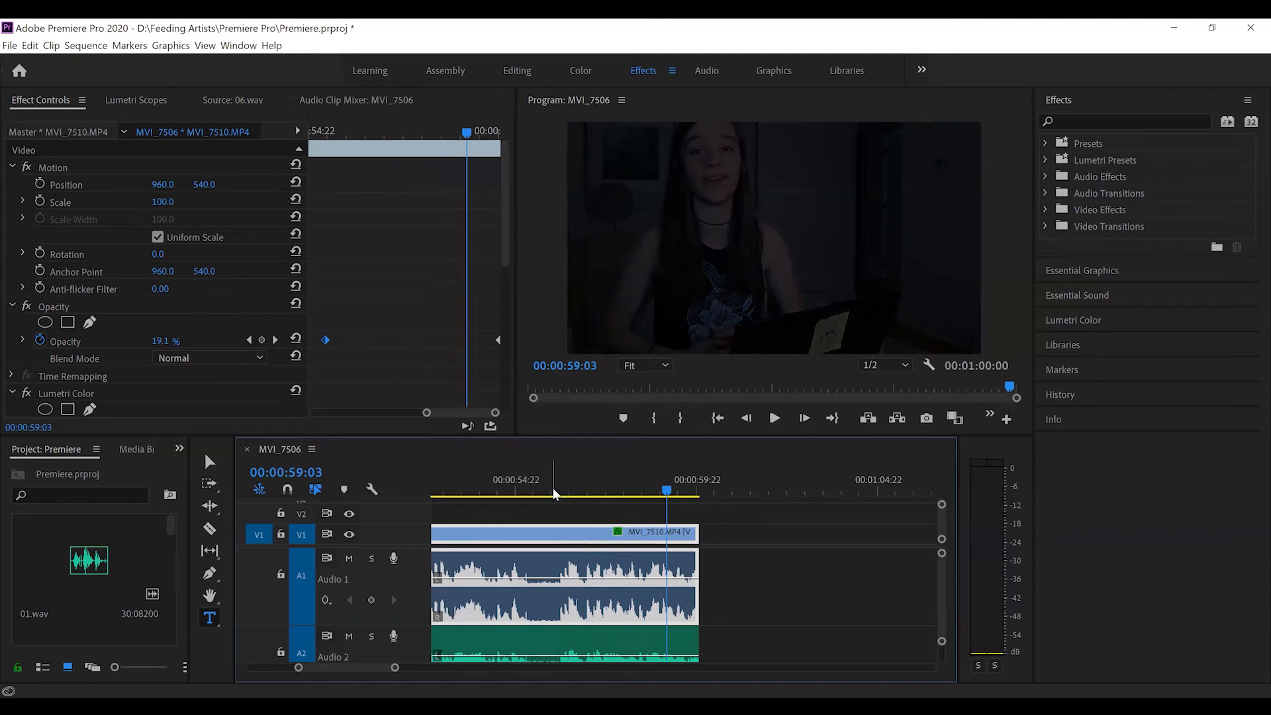
left_click_drag(375, 132, 322, 139)
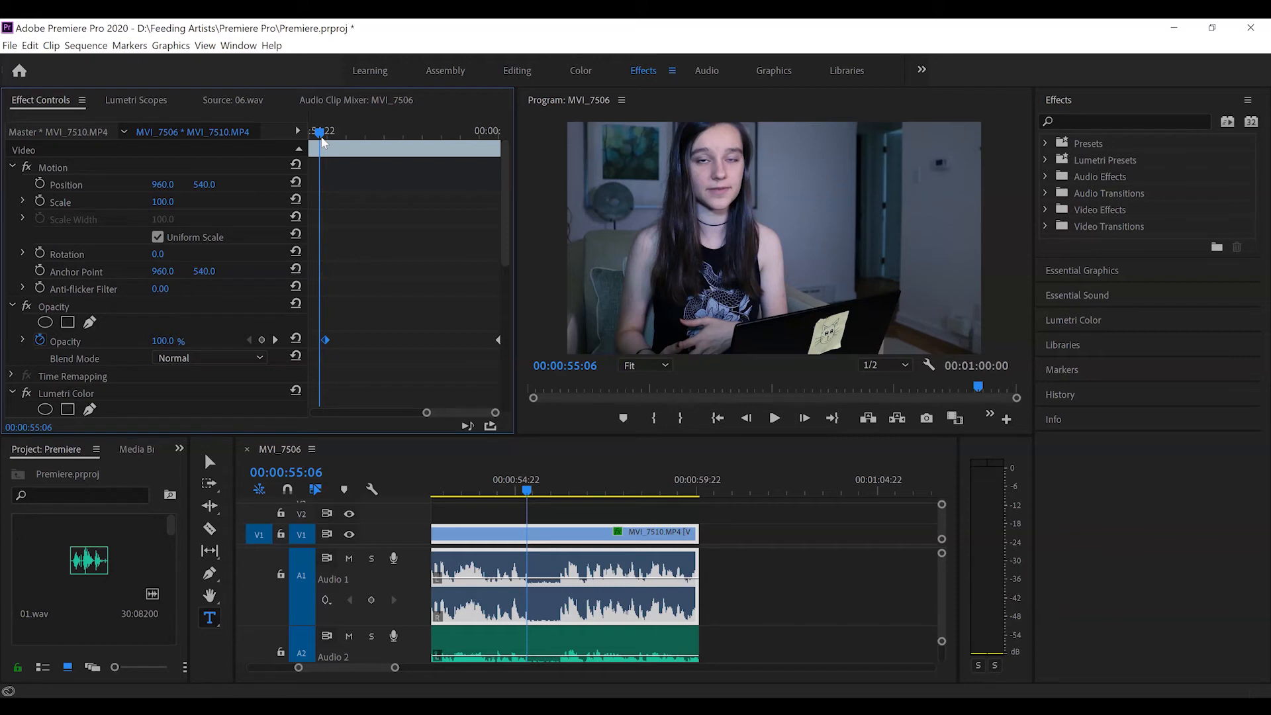
Step: Add a scale keyframe of 0 to the FEEDING ARTISTS title's Vector Motion at its start, 00:00:08:01
scroll(595, 505, "up", 10)
scroll(595, 508, "up", 2)
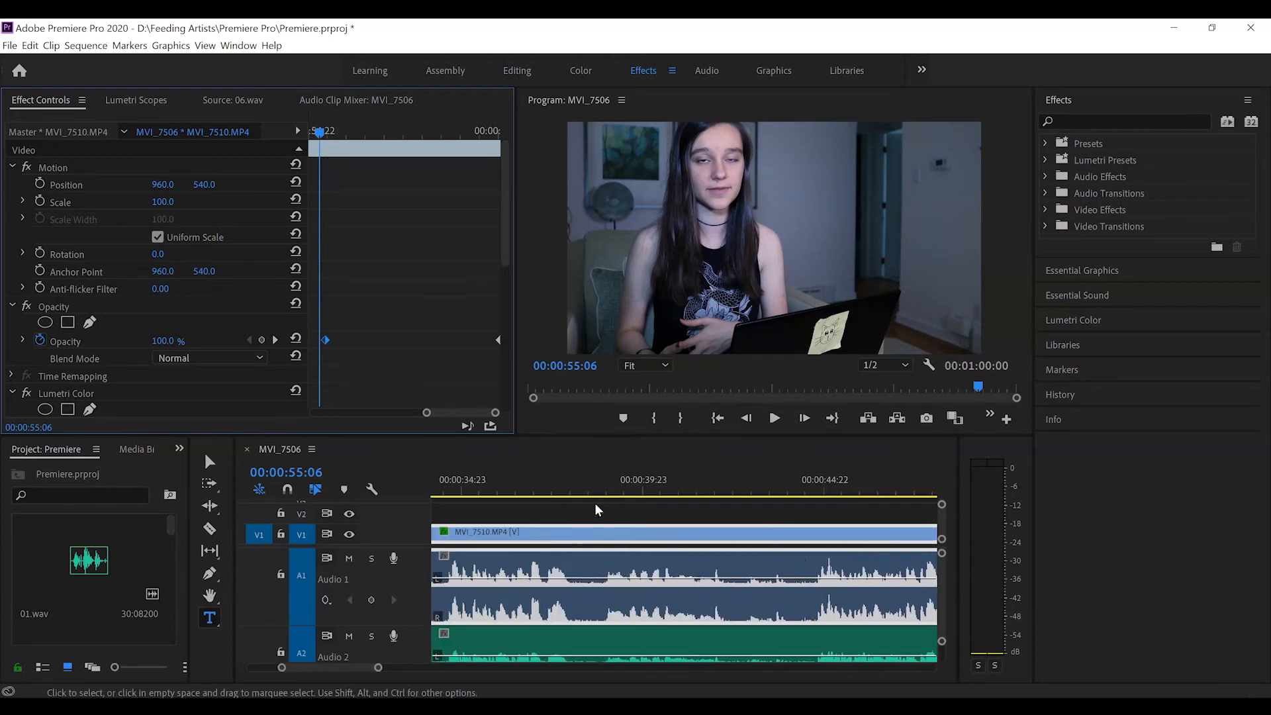
scroll(510, 593, "up", 20)
scroll(509, 593, "down", 2)
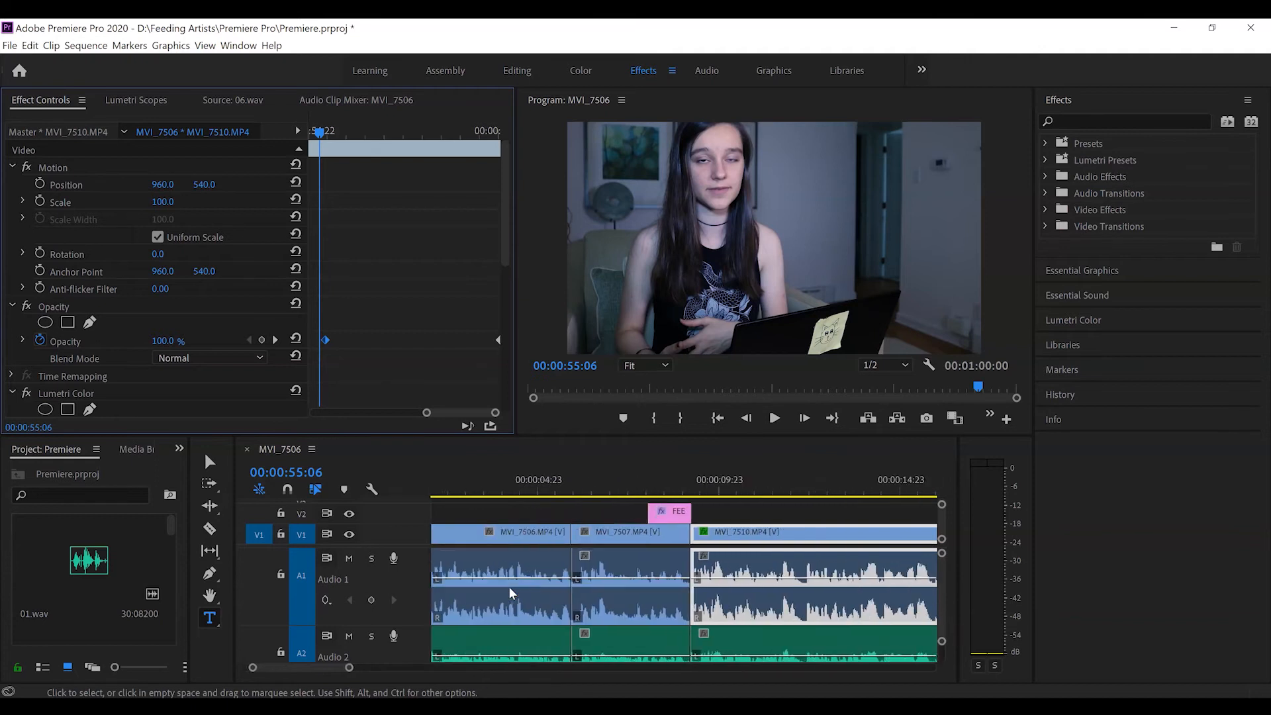
left_click(631, 482)
left_click(655, 514)
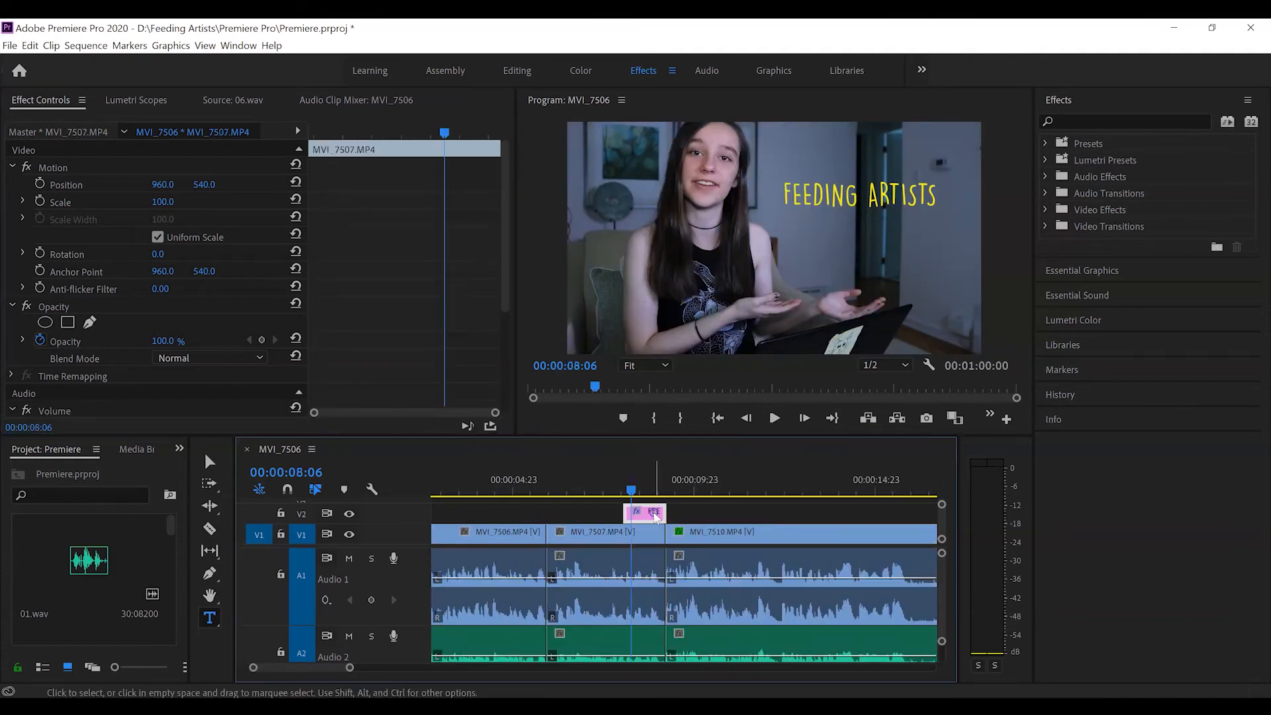
key("Up")
left_click_drag(632, 491, 622, 491)
left_click(624, 491)
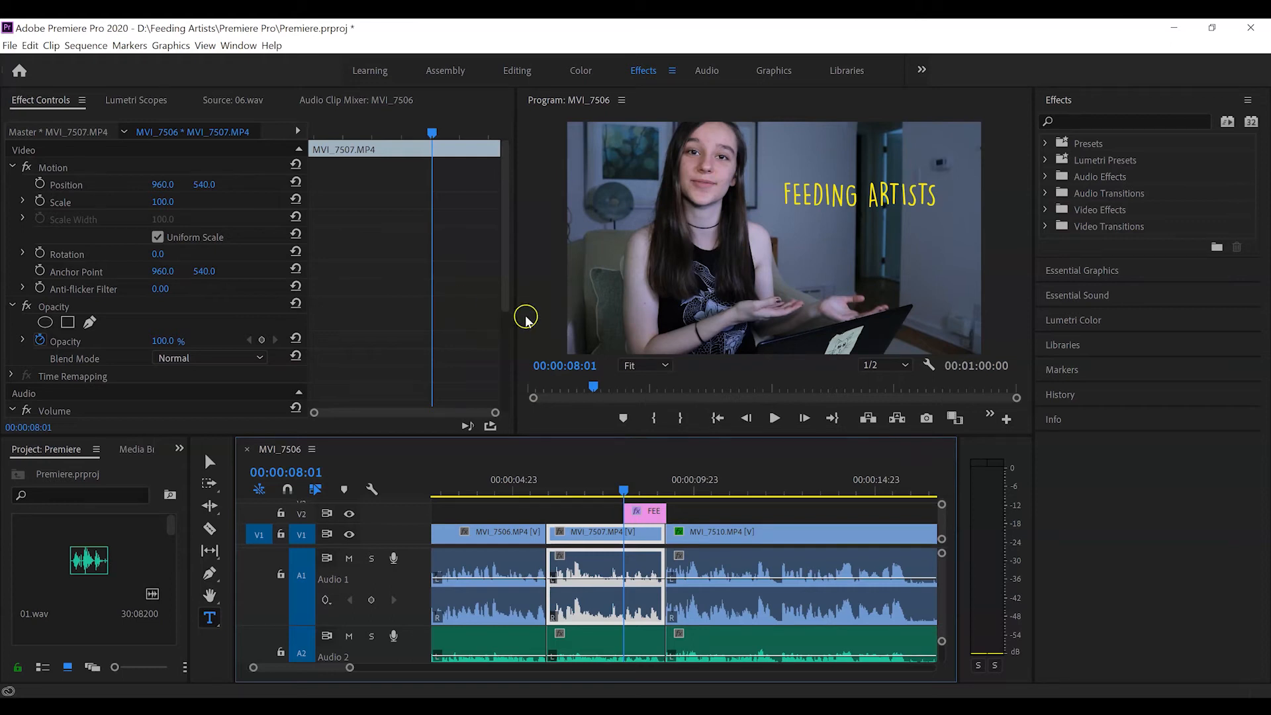
left_click(632, 511)
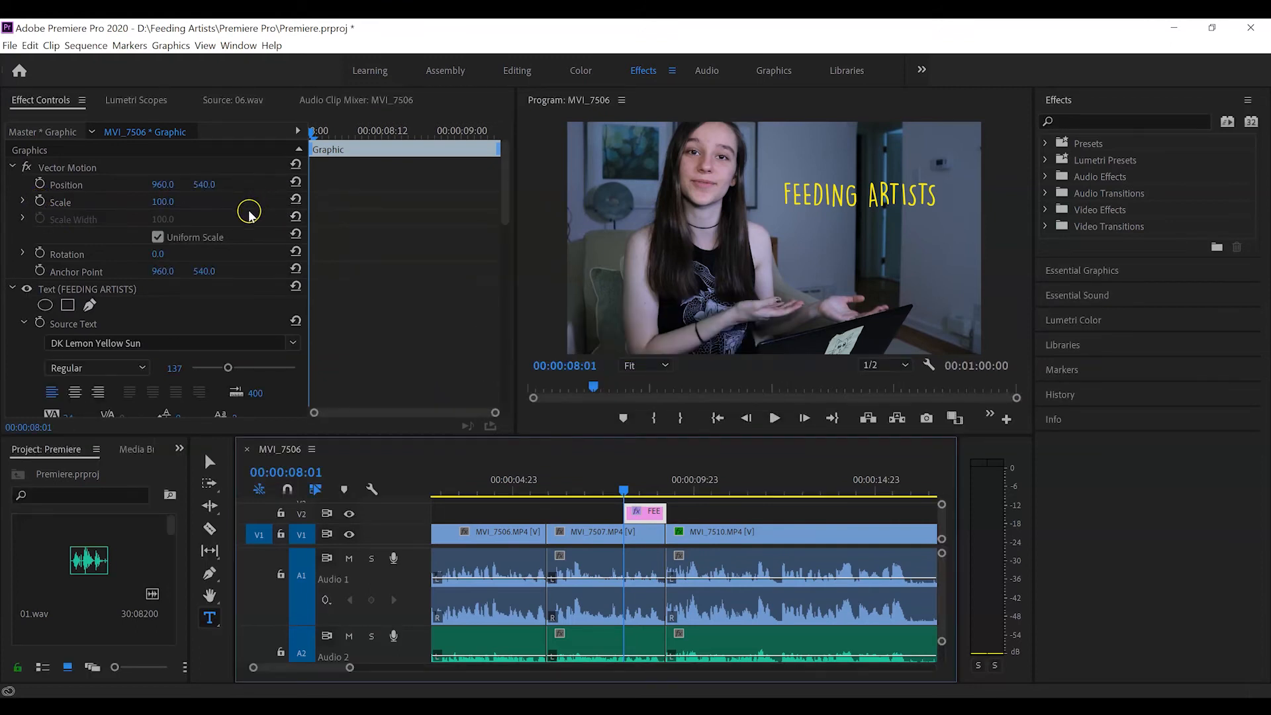
left_click(41, 200)
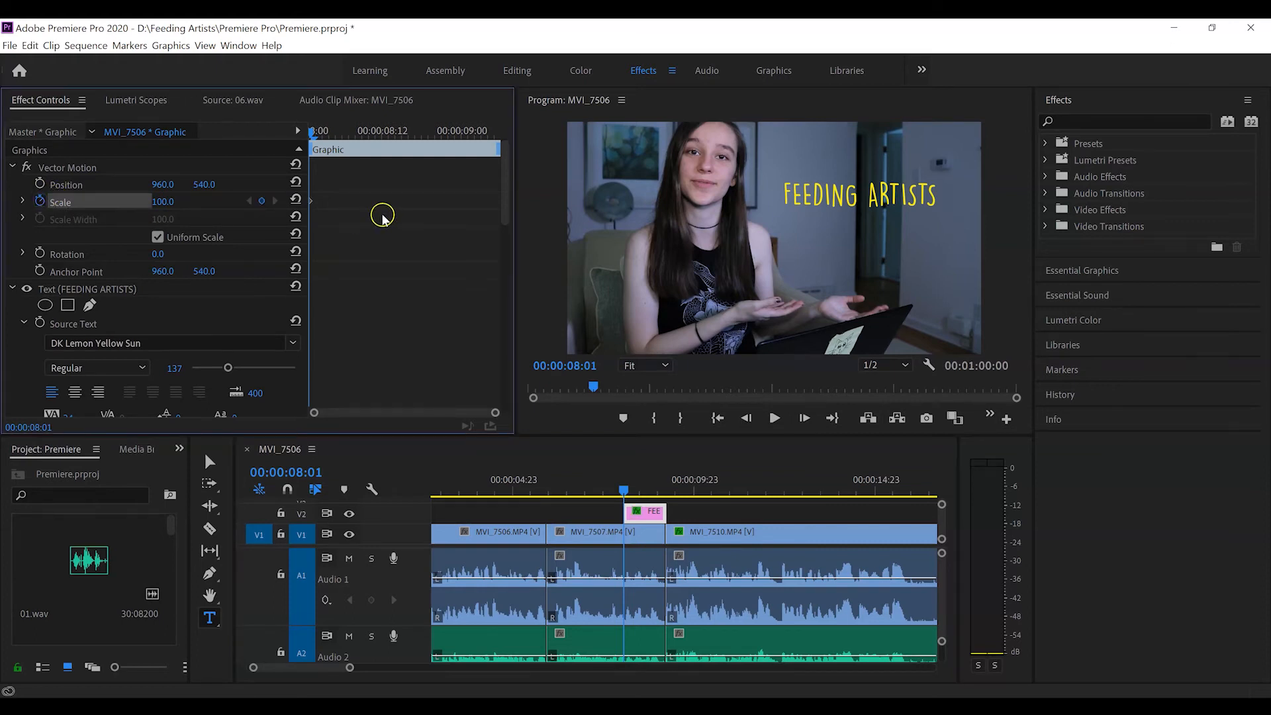
left_click(171, 200)
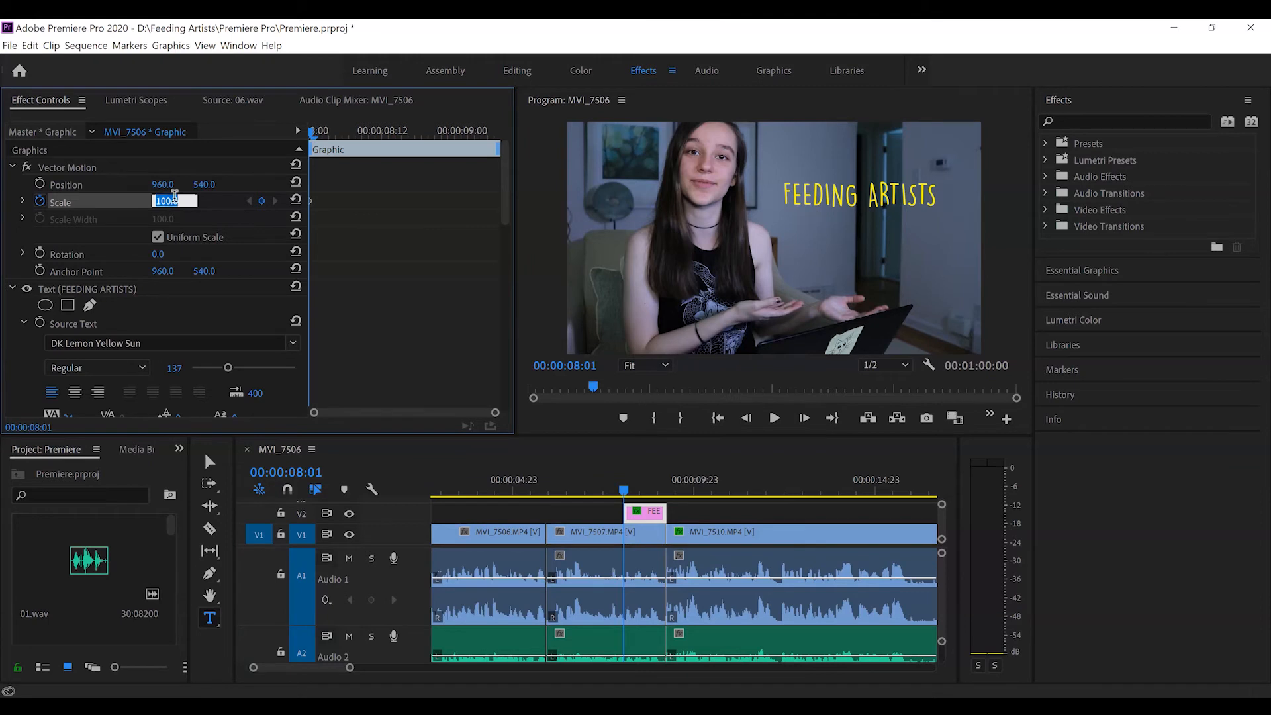
key("Return")
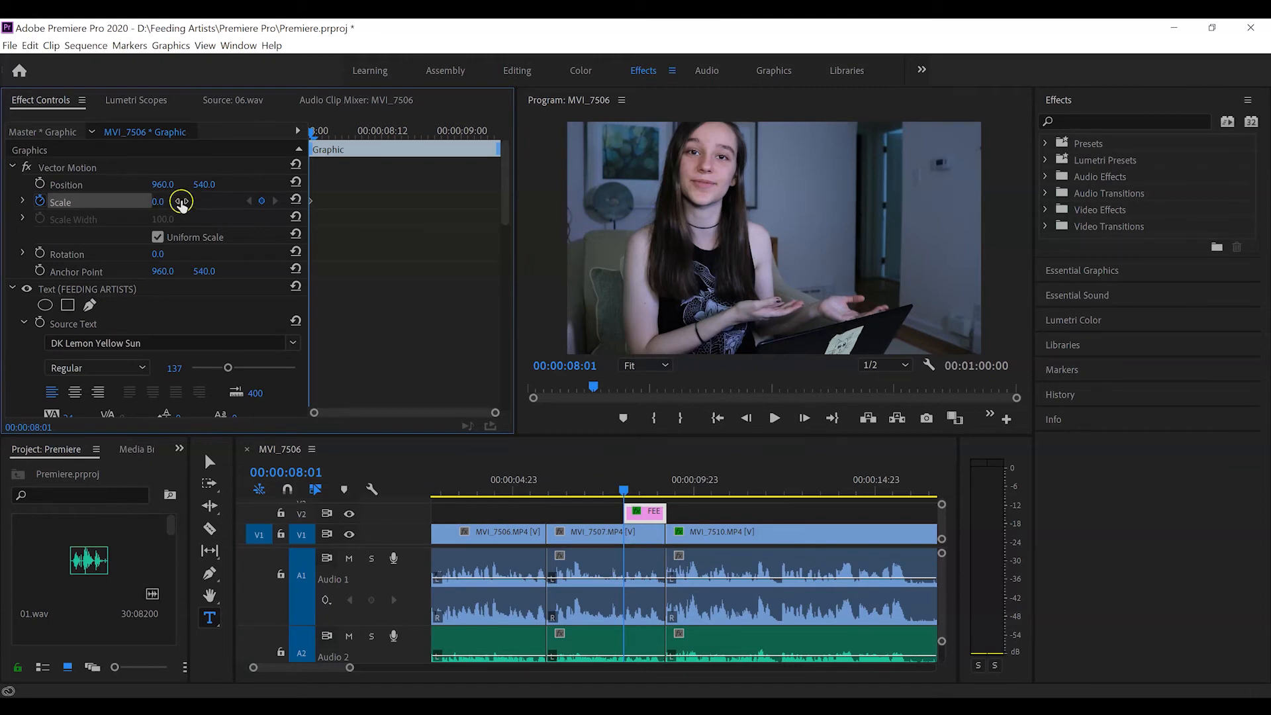
Step: Add a scale keyframe of 100 to the FEEDING ARTISTS title at 00:00:08:09 and play the animation
mouse_move(336, 137)
left_mouse_down()
mouse_move(324, 137)
mouse_move(361, 137)
left_mouse_up()
left_click(174, 198)
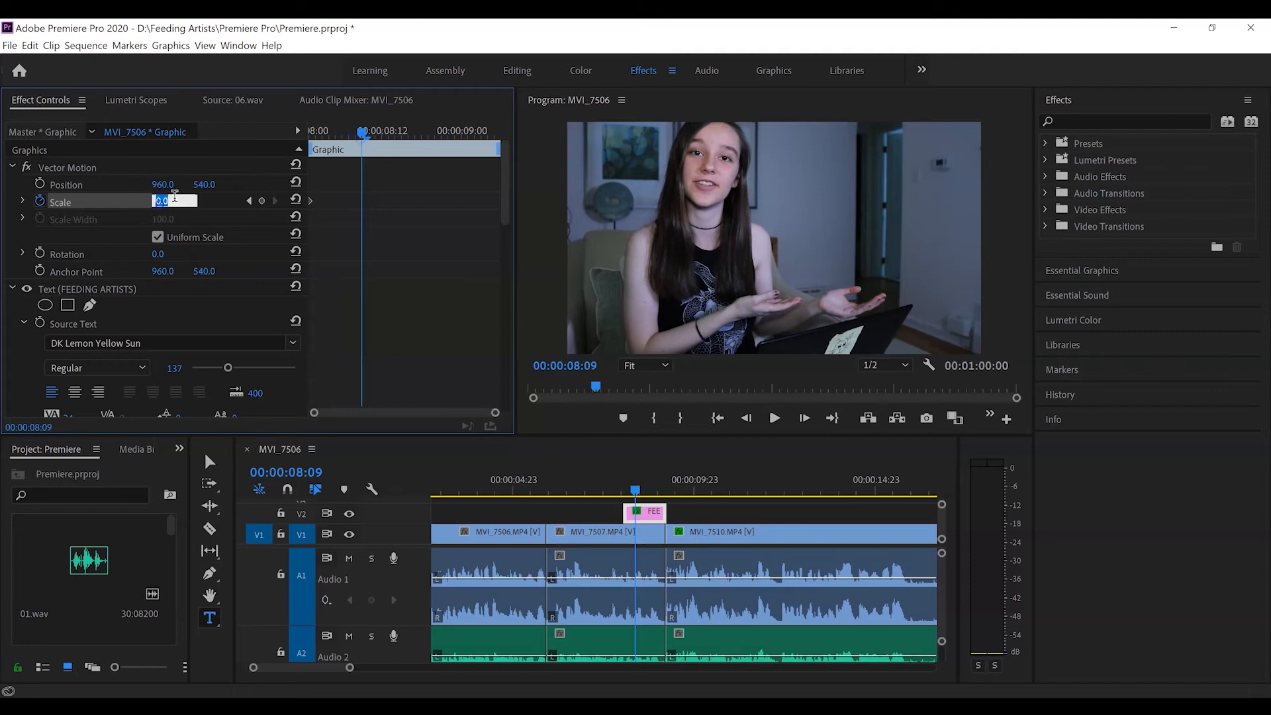
type("100")
key("Return")
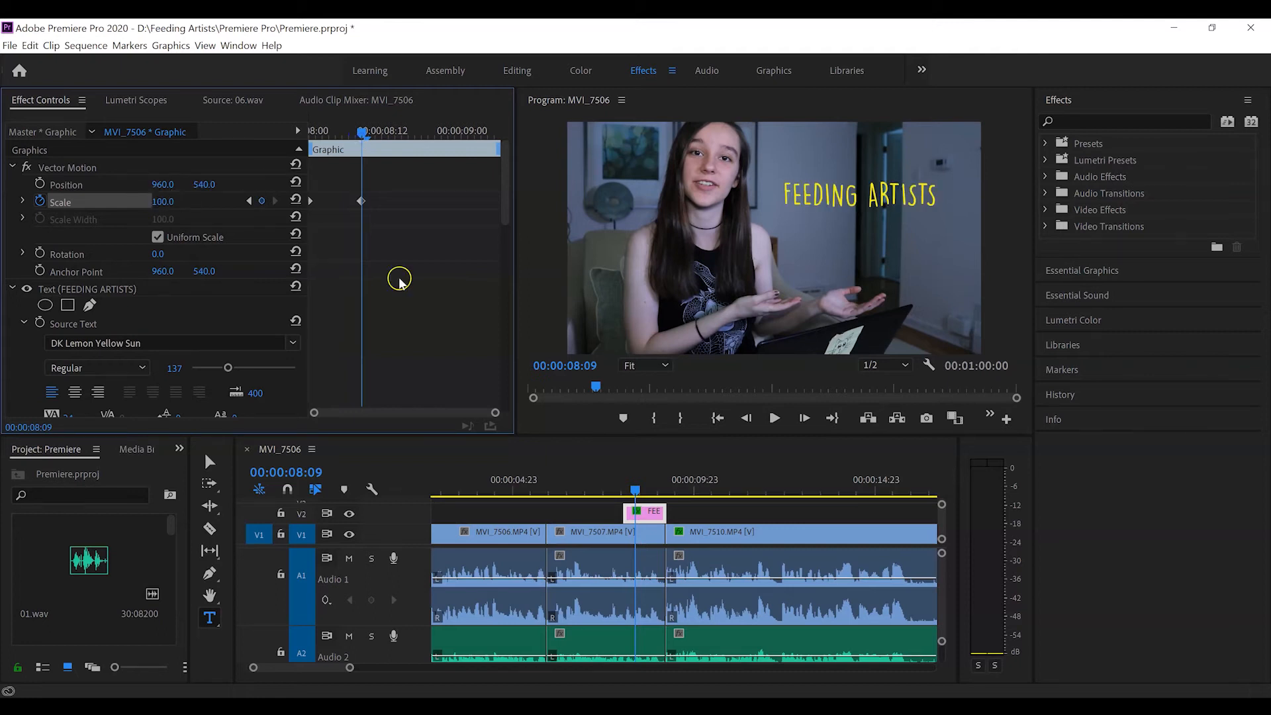
key("space")
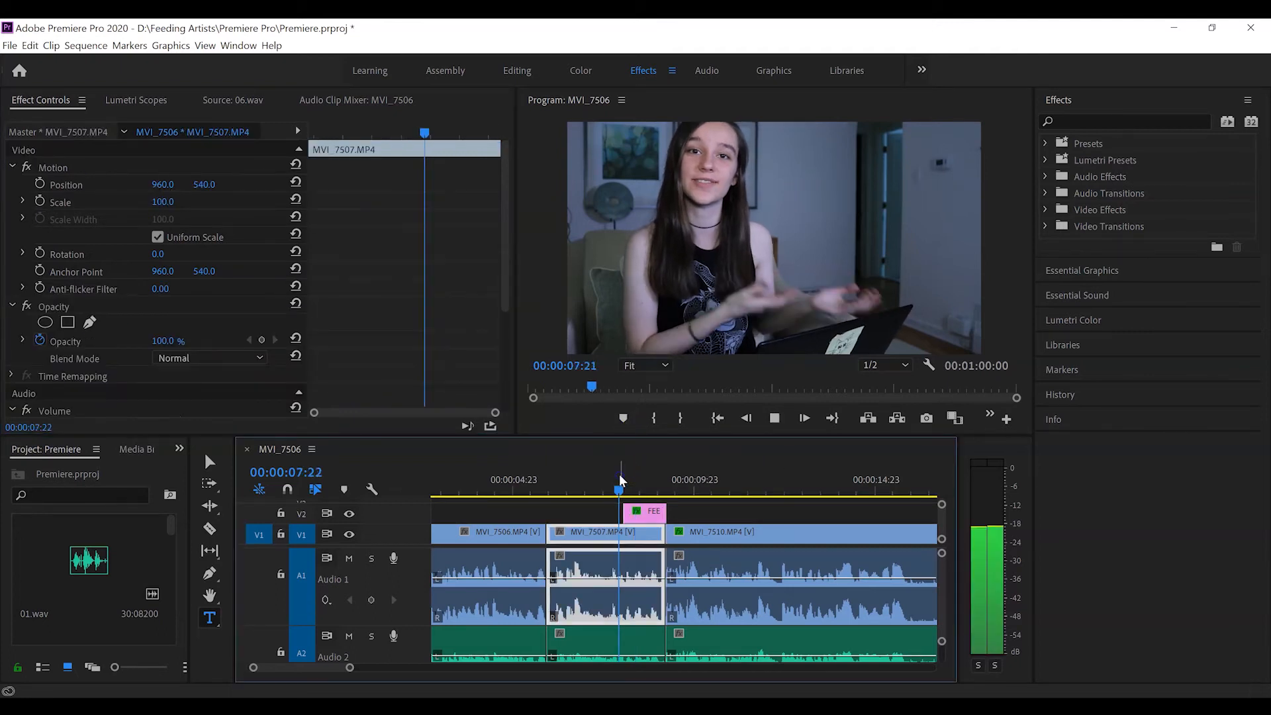
key("space")
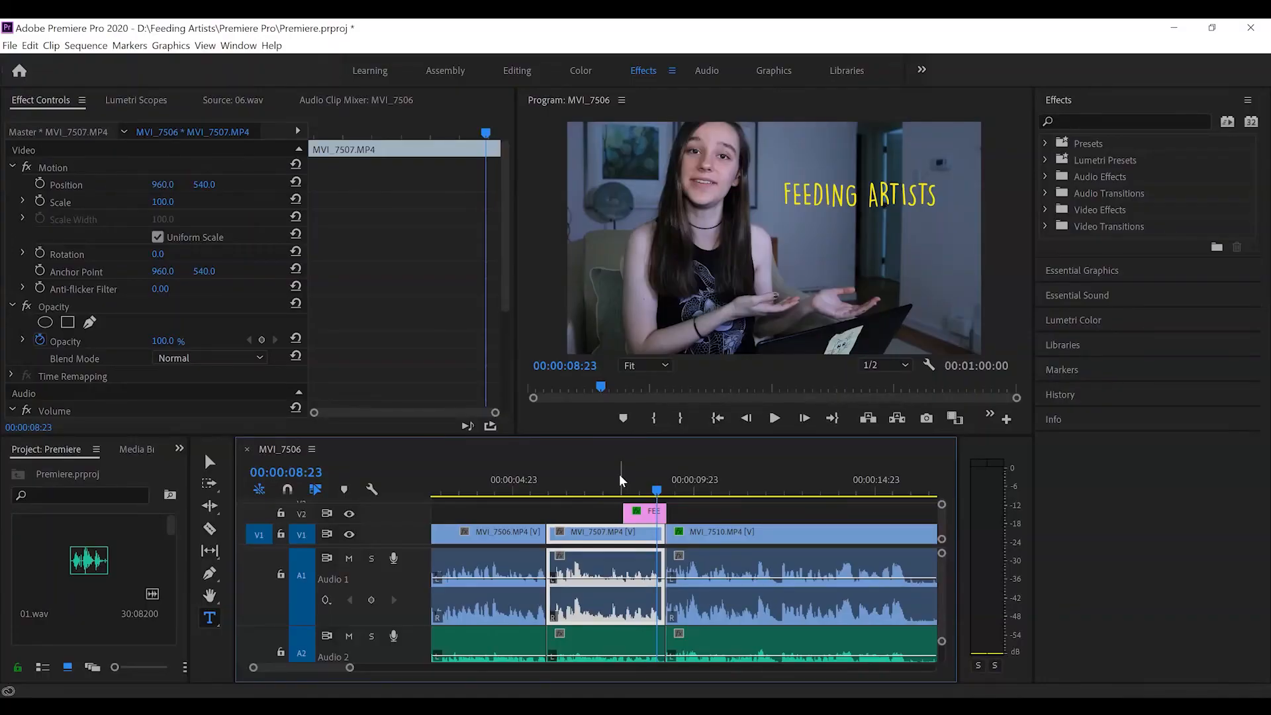
Step: Fit the whole MVI_7506 sequence in the timeline, deselect all clips and open the media export settings
left_click_drag(350, 668, 575, 687)
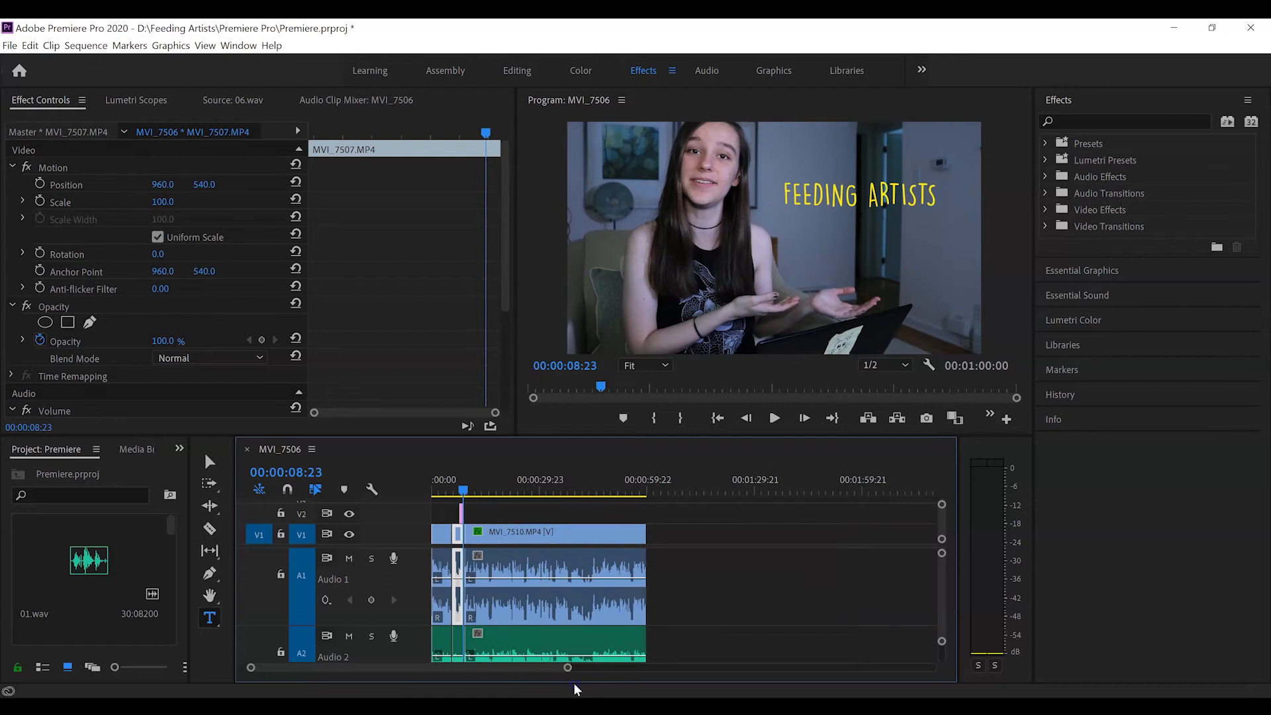
left_click(745, 559)
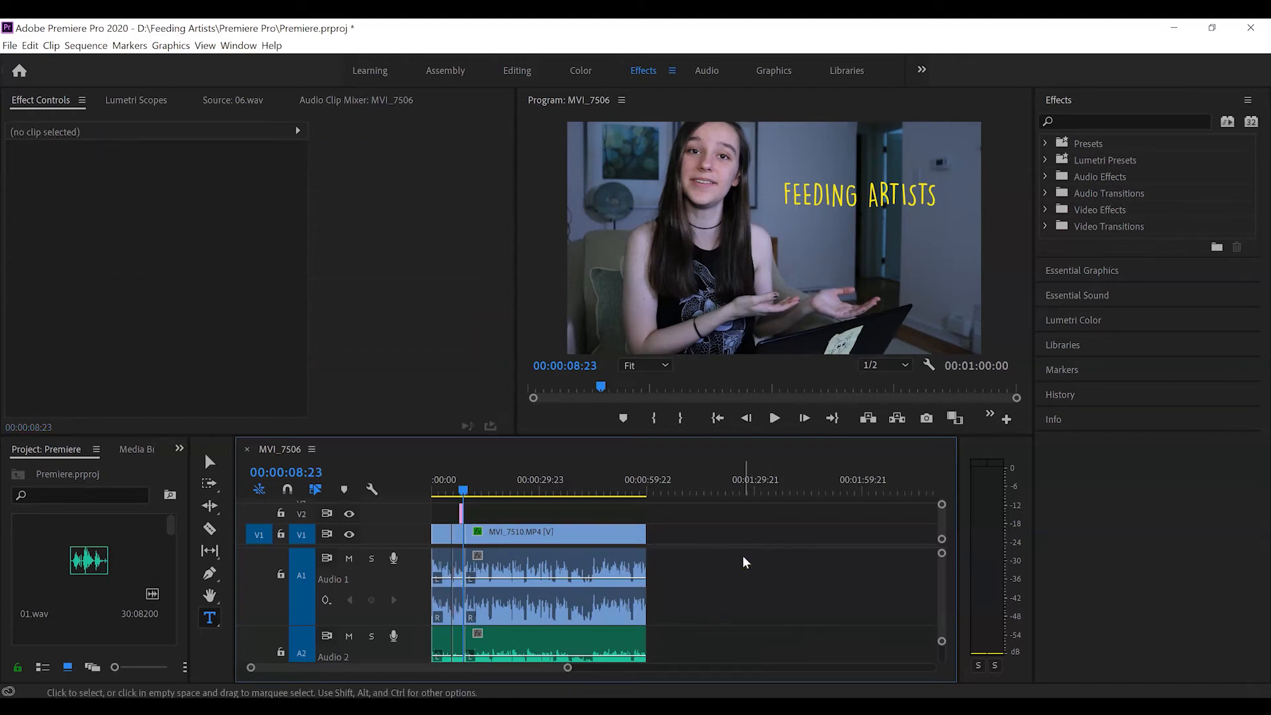
left_click(130, 309)
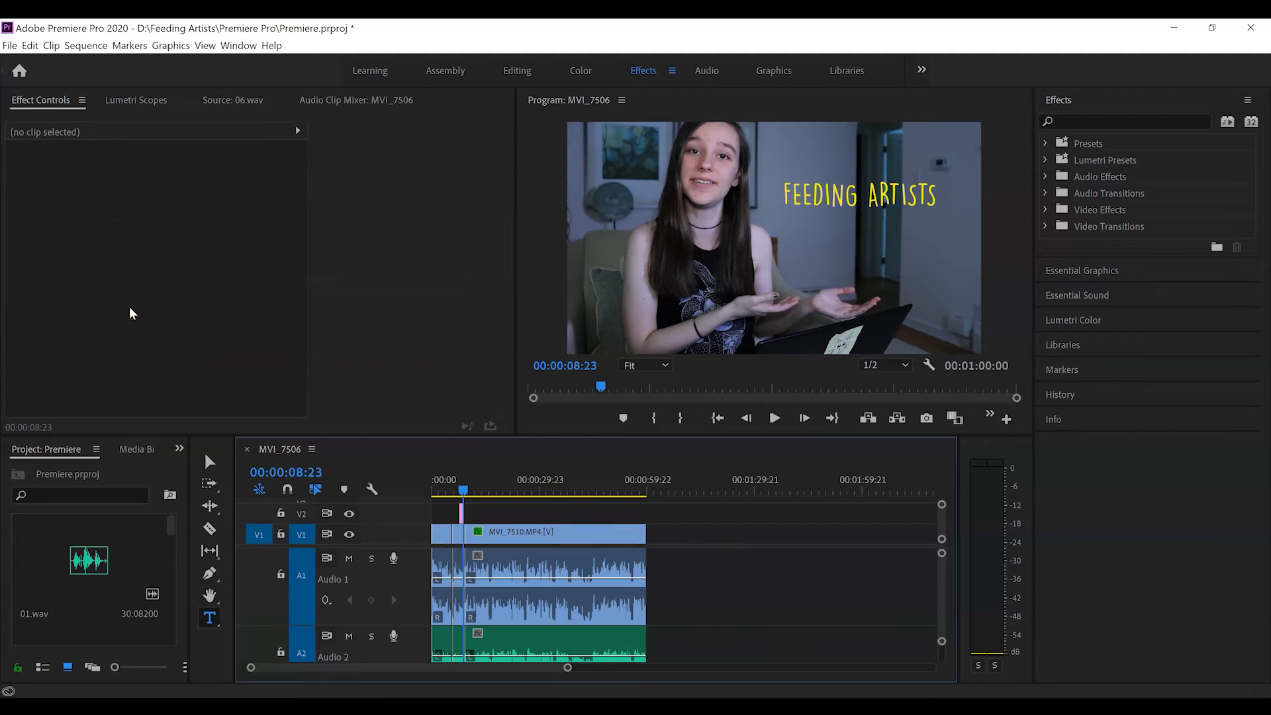
left_click(9, 47)
left_click(137, 299)
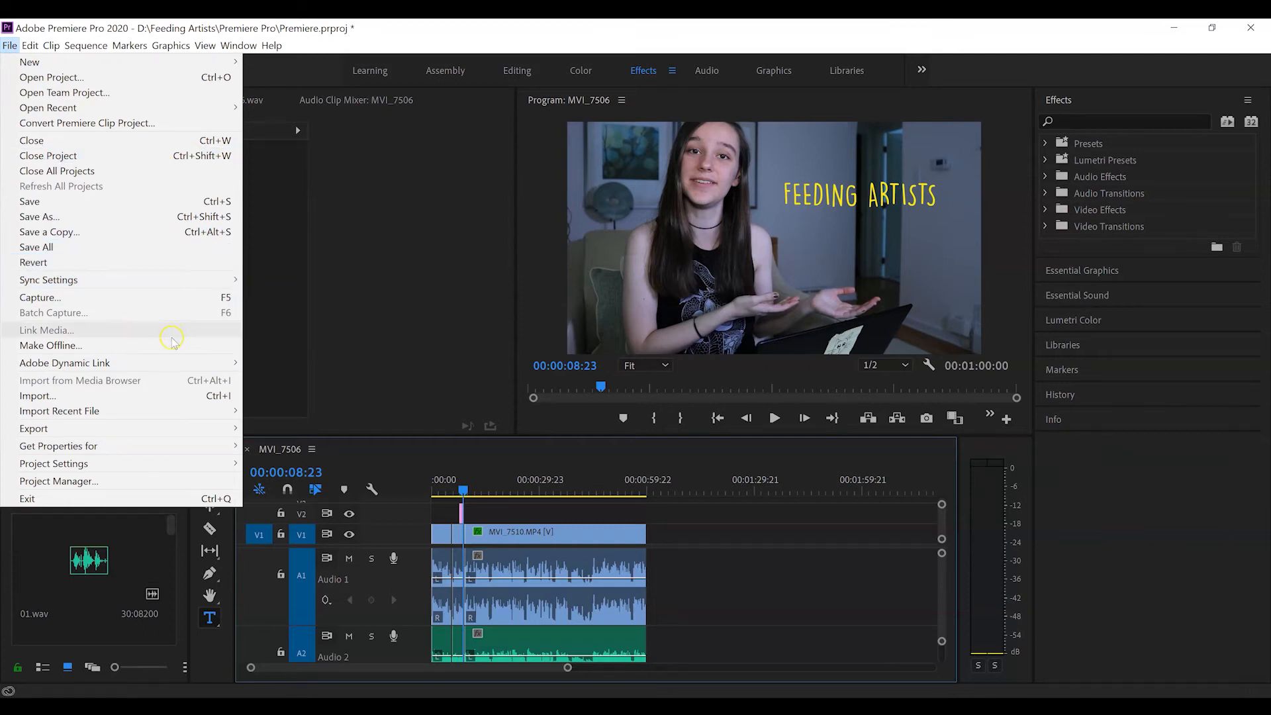
mouse_move(167, 428)
left_click(299, 431)
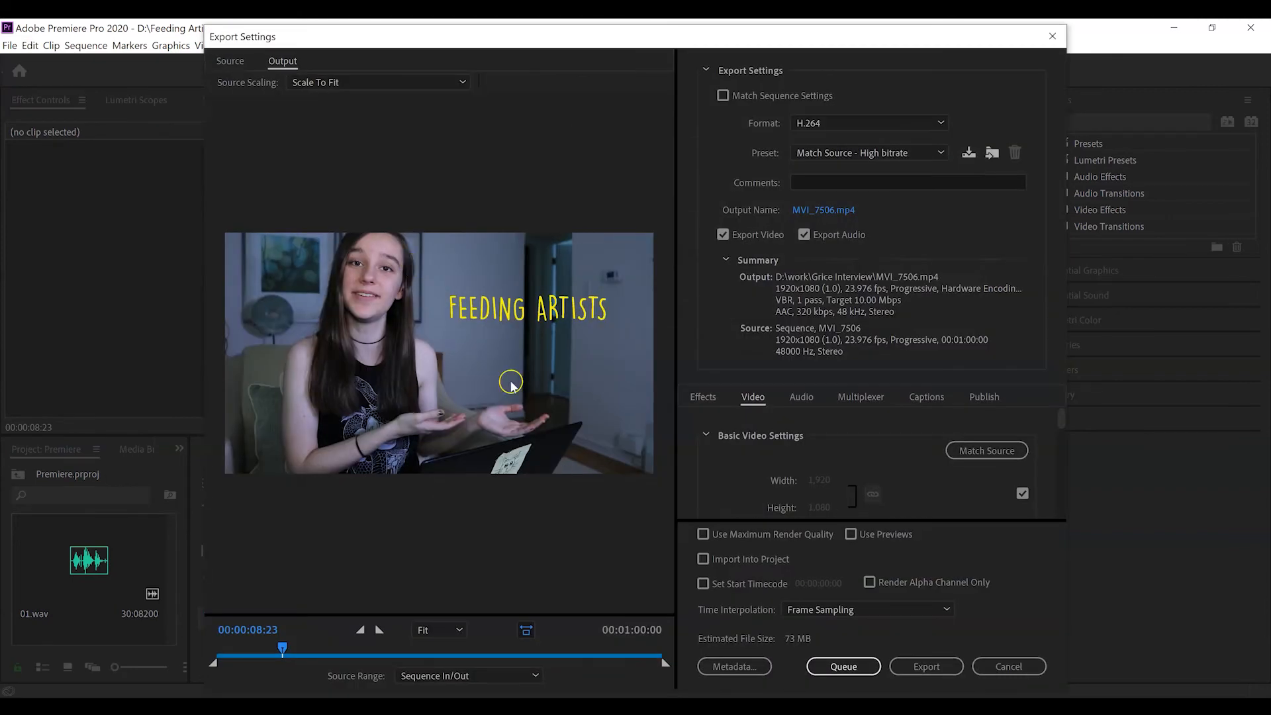
Step: Check the available export formats and presets, keeping H.264 with Match Source - High bitrate
left_click(830, 127)
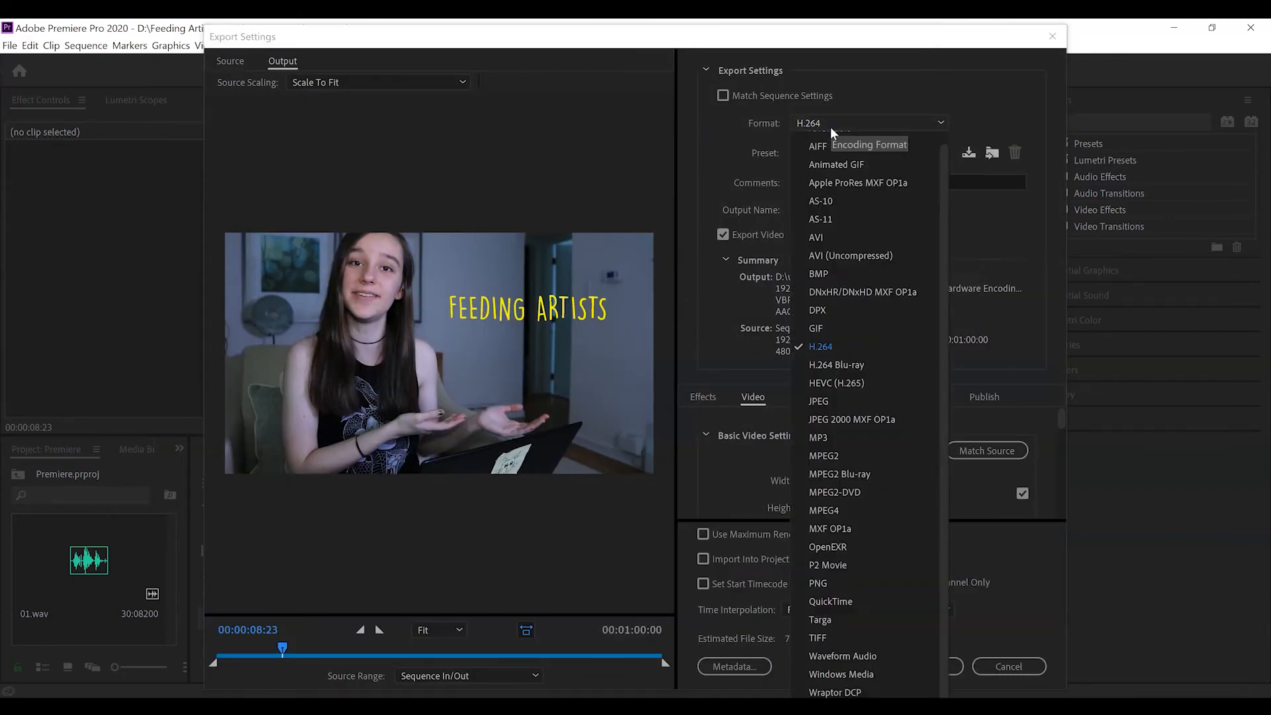
left_click(832, 129)
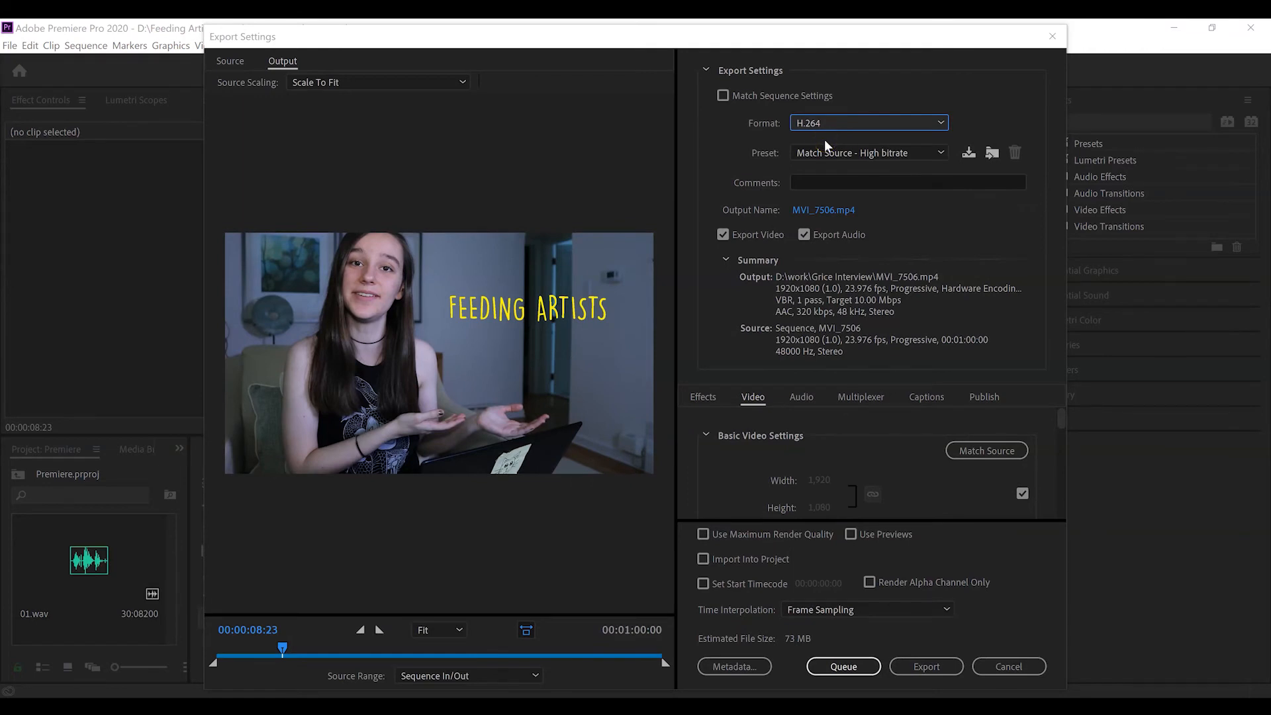
left_click(873, 154)
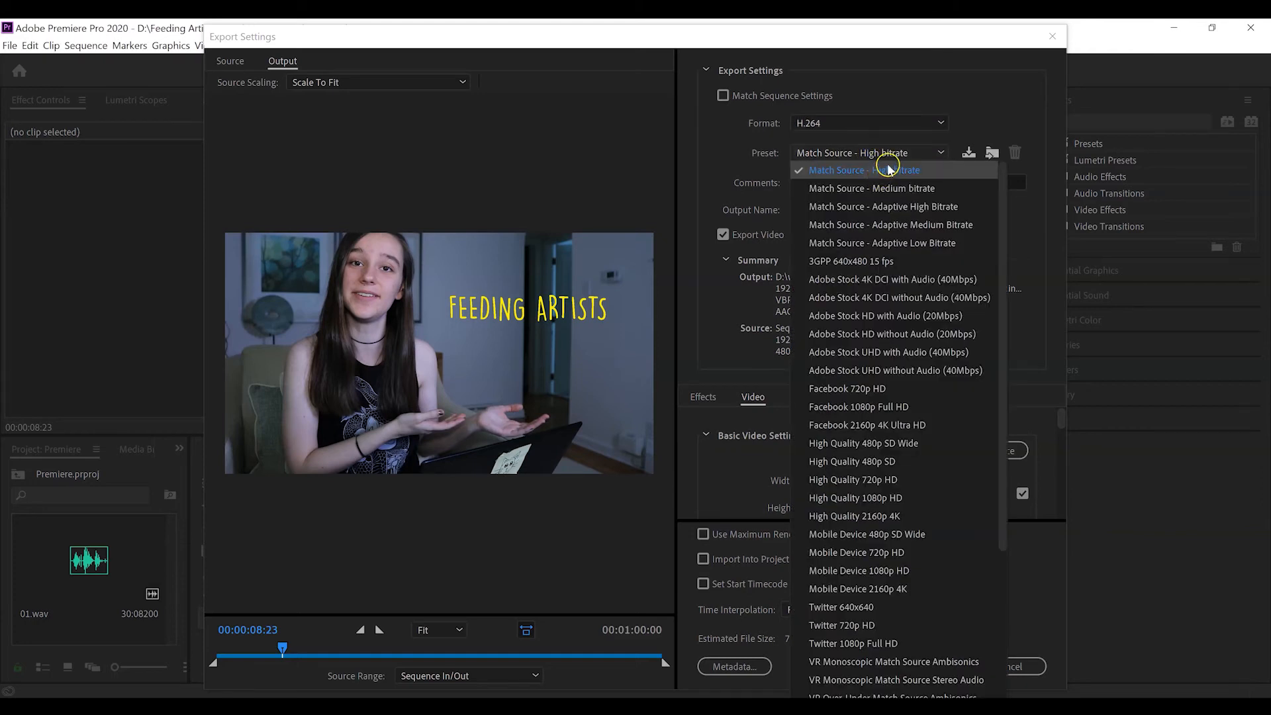
left_click(894, 159)
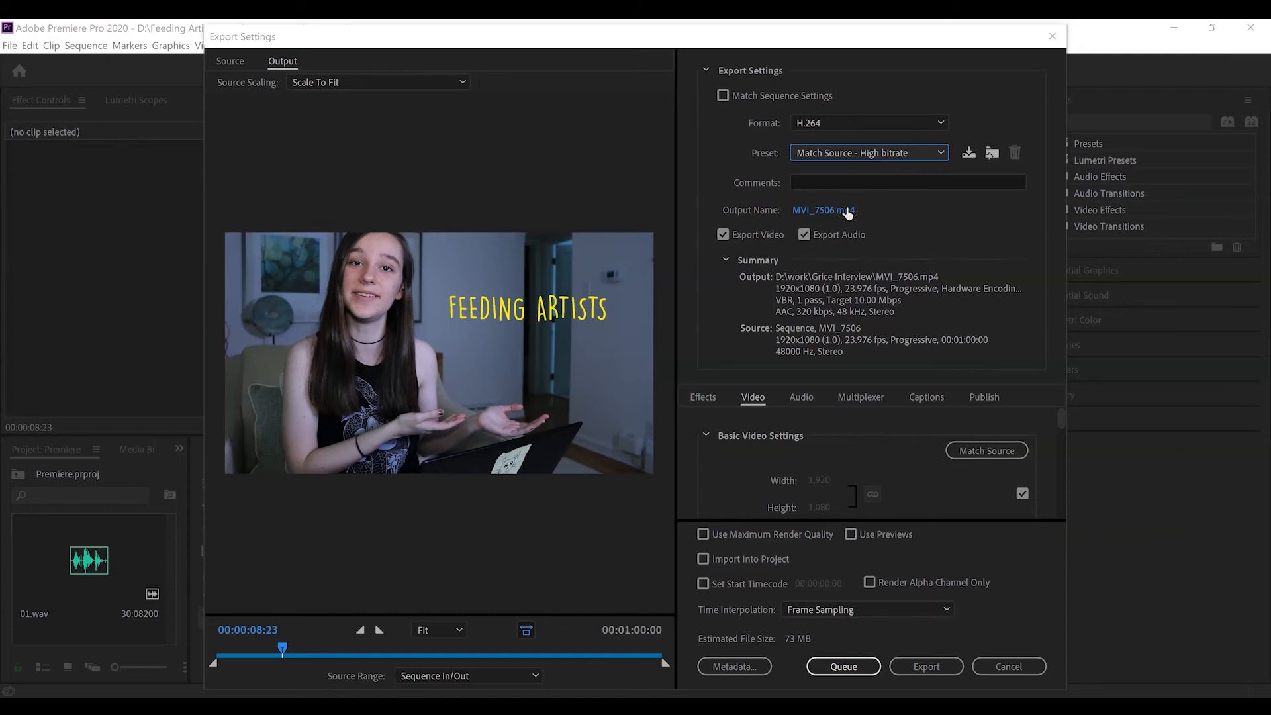
Step: Set the export's output file to test.mp4 in the Premiere Pro folder inside Feeding Artists
left_click(846, 210)
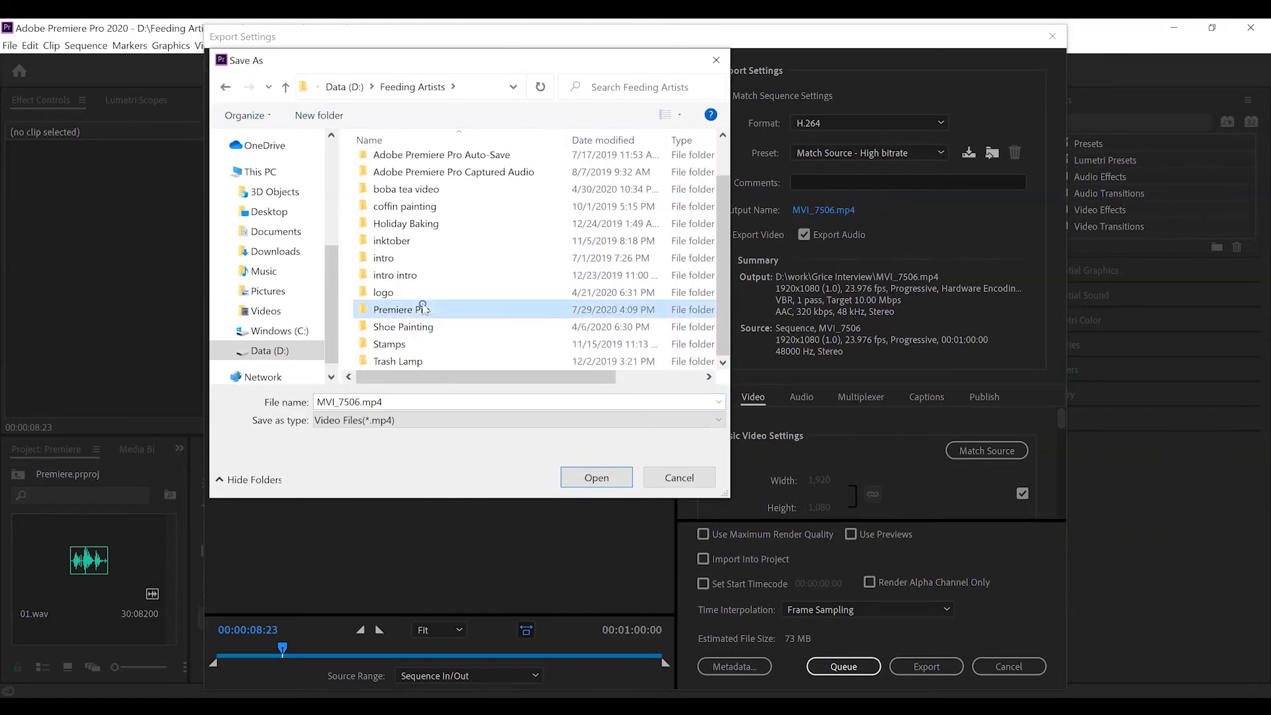
double_click(422, 308)
double_click(414, 401)
type("test")
key("Return")
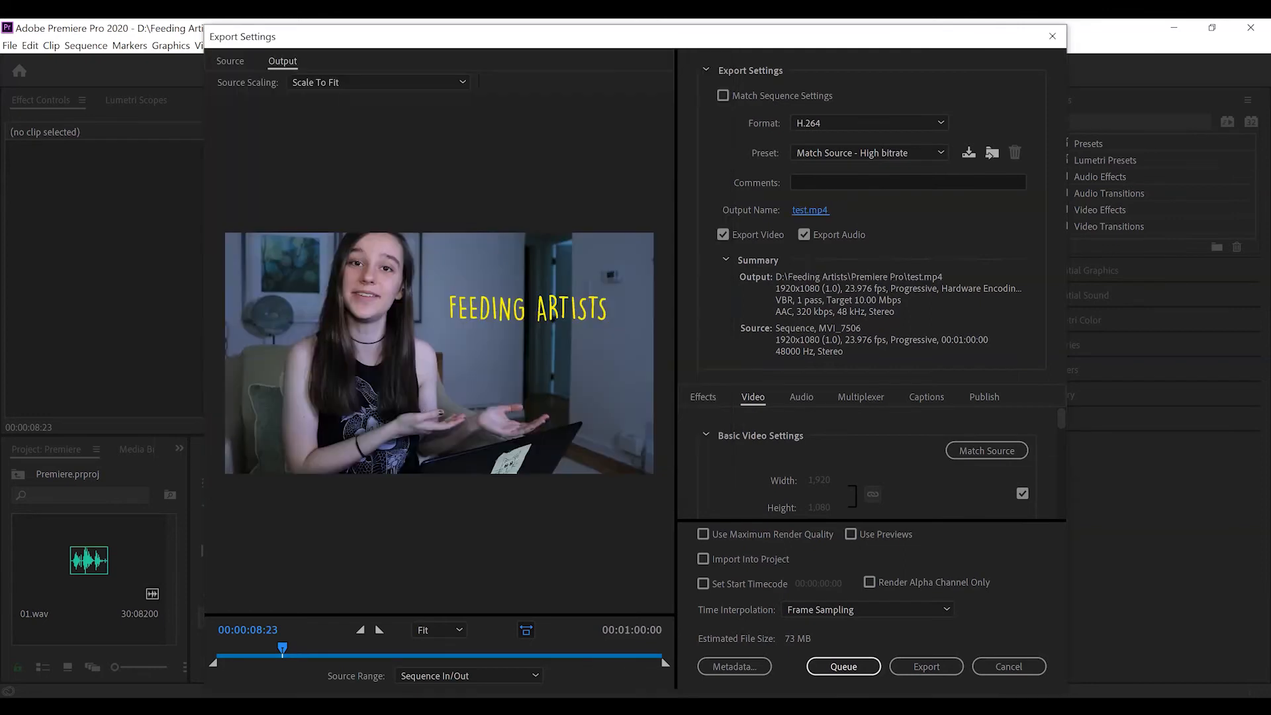
Step: Exclude the audio from the export and include it again
left_click(841, 233)
left_click(841, 234)
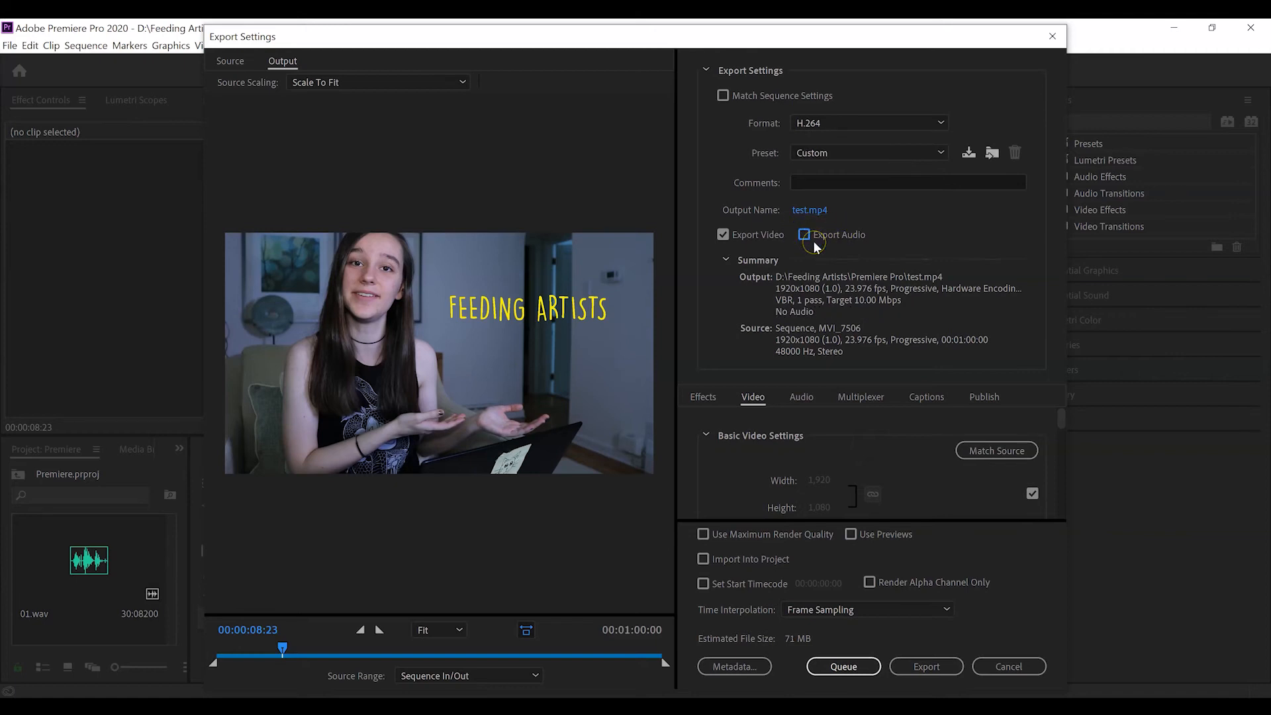
left_click(806, 237)
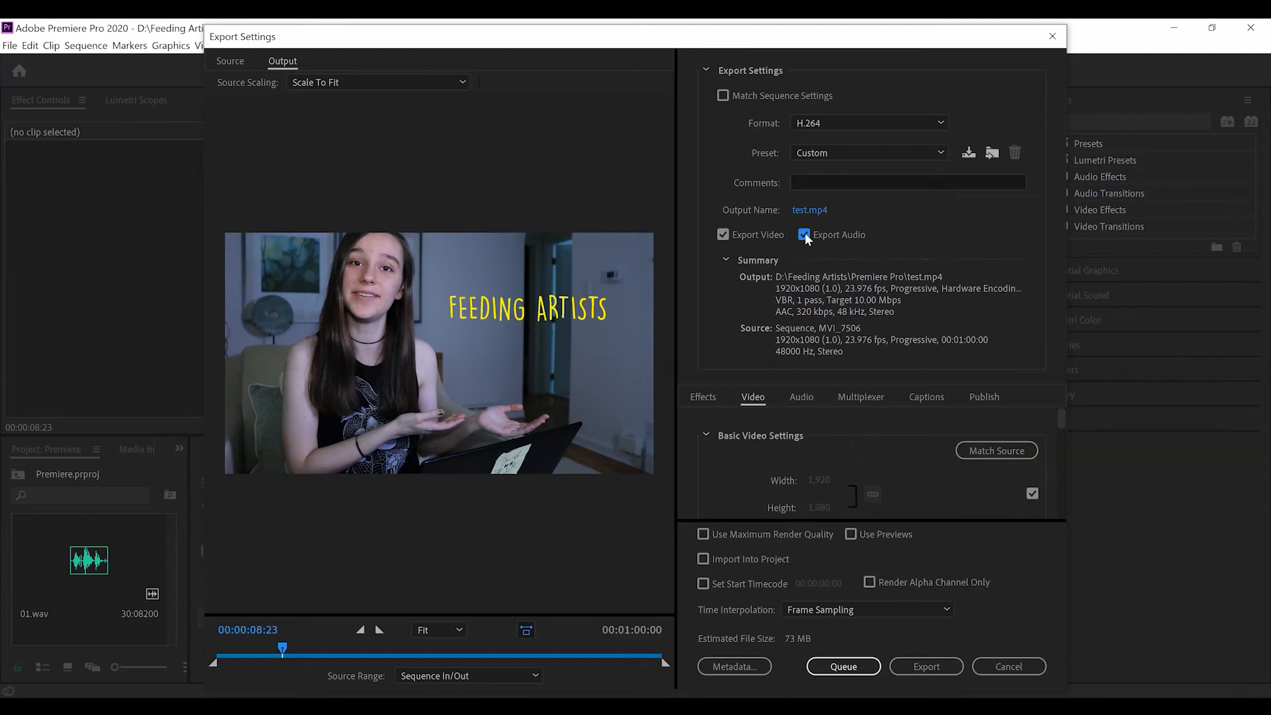
Step: Configure an audio-only export by excluding the video and setting the format to Waveform Audio
left_click(743, 236)
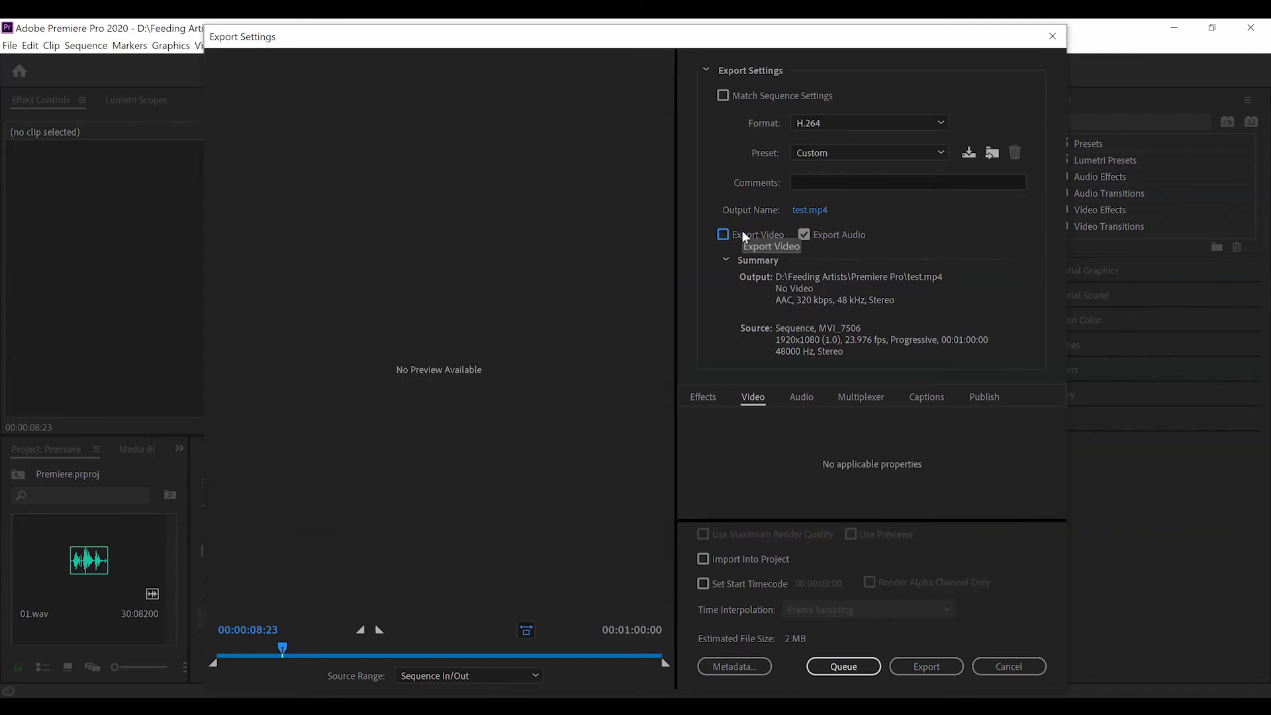
left_click(917, 126)
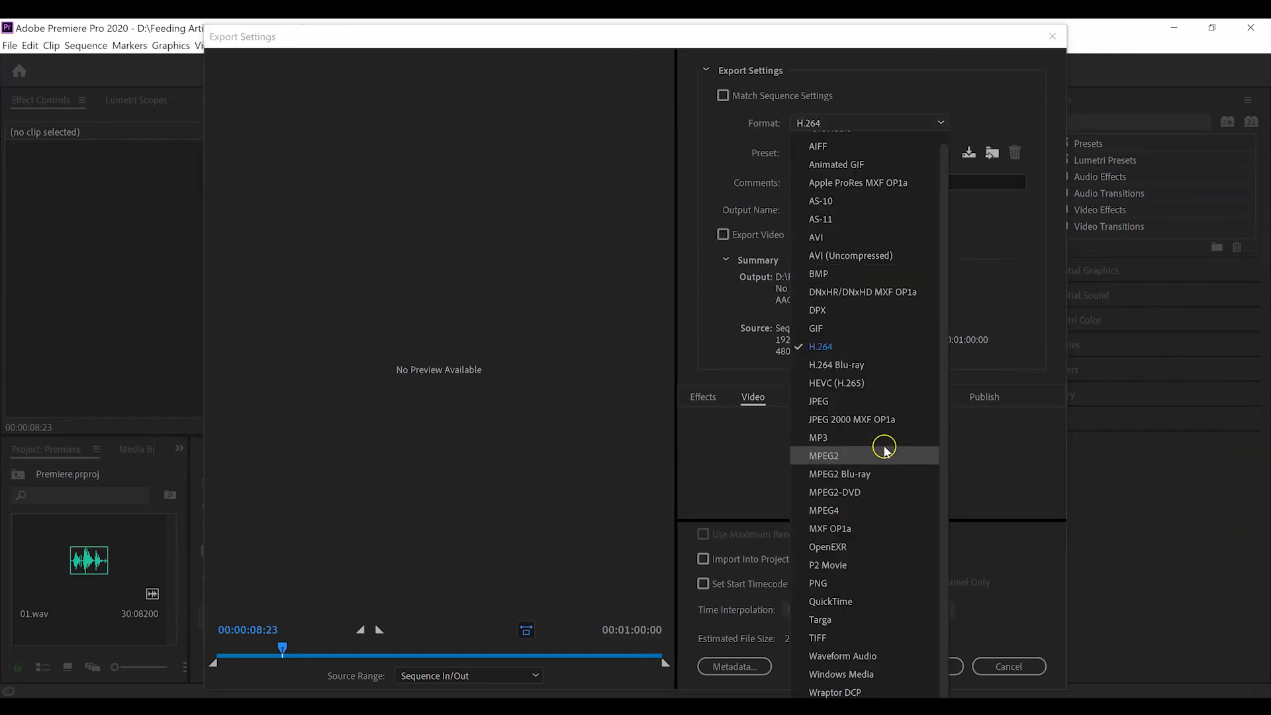
left_click(864, 655)
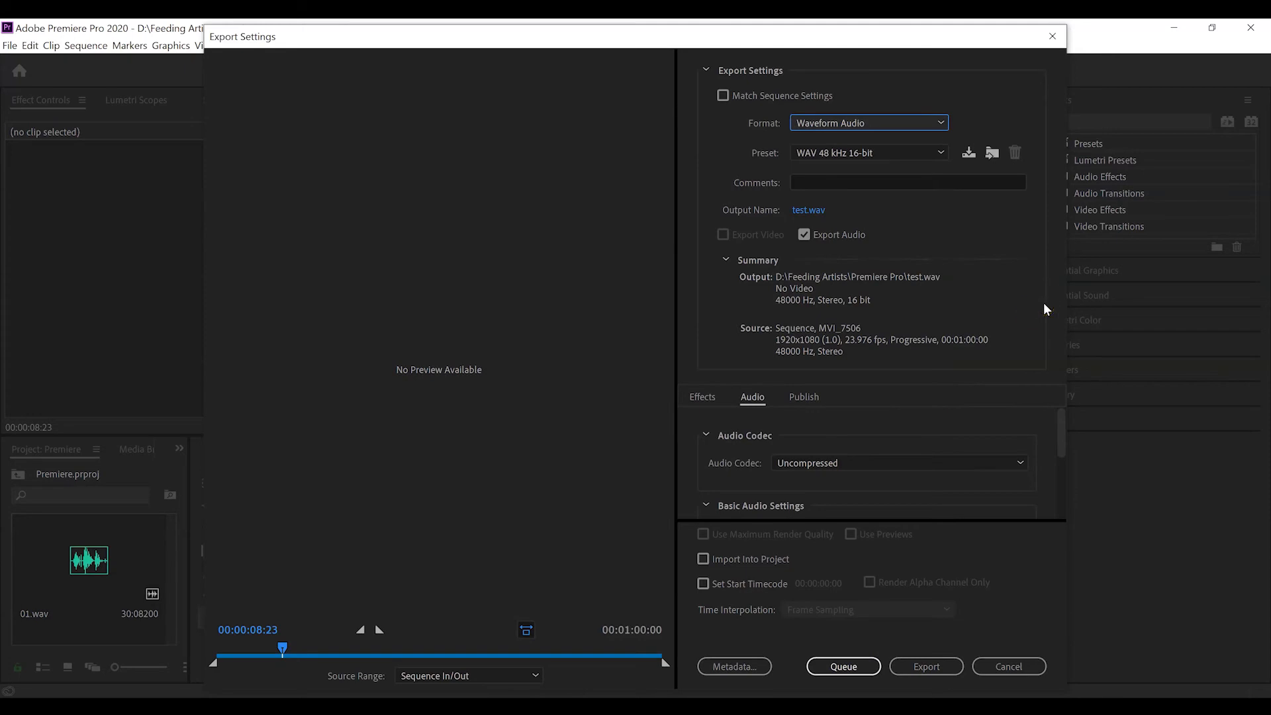
Step: Return the export format from Waveform Audio to H.264 with video and audio included
left_click(846, 122)
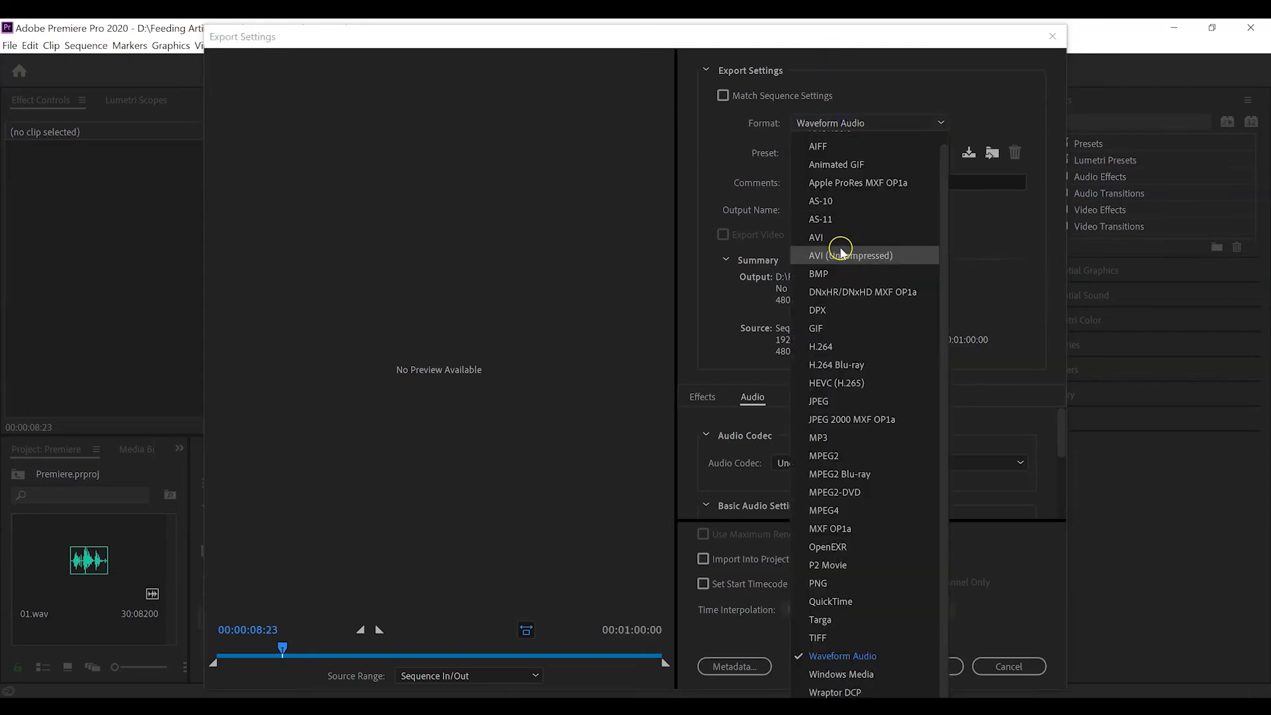
left_click(861, 347)
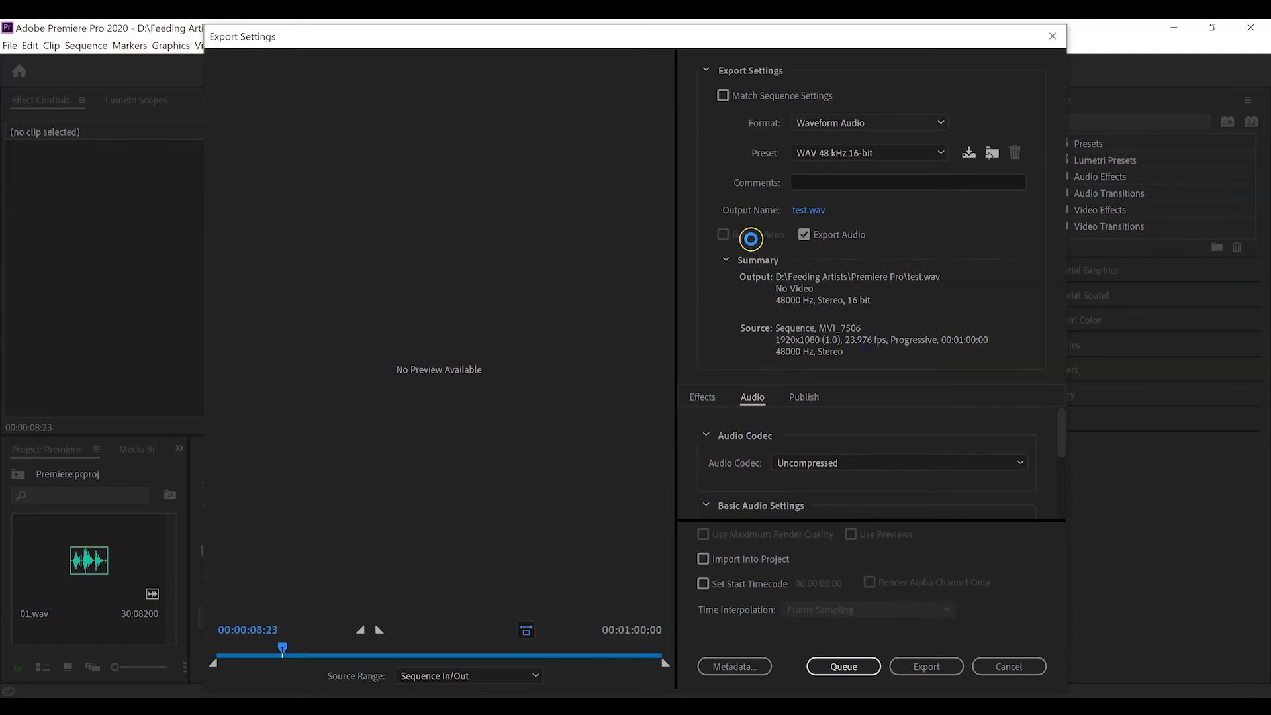
left_click(965, 240)
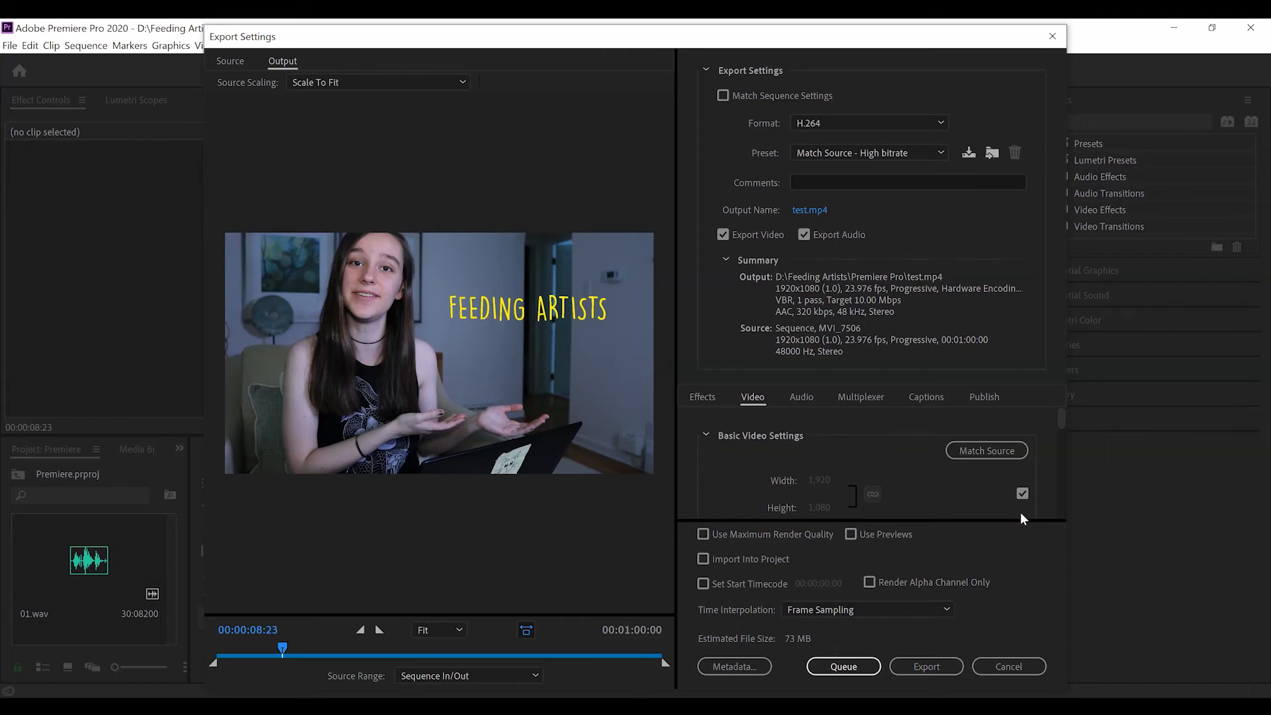
Step: Set the source range to Entire Sequence and export the video immediately
left_click(437, 676)
left_click(473, 604)
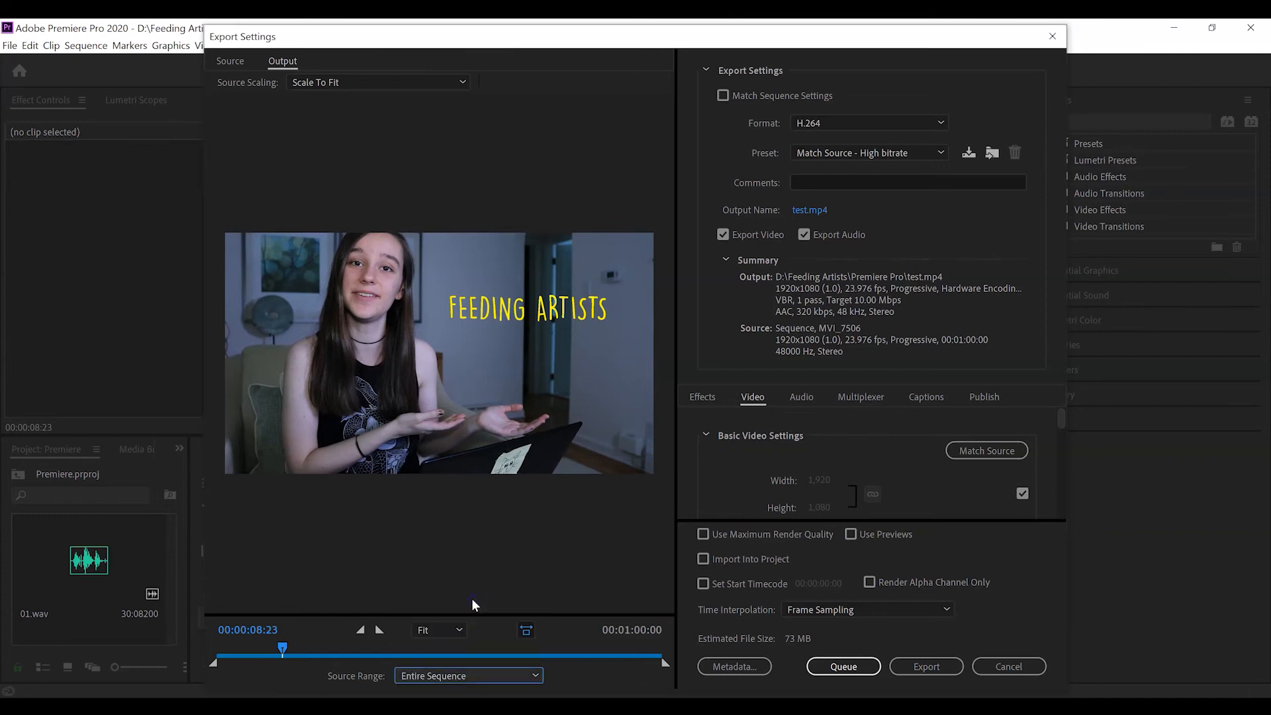
left_click(481, 682)
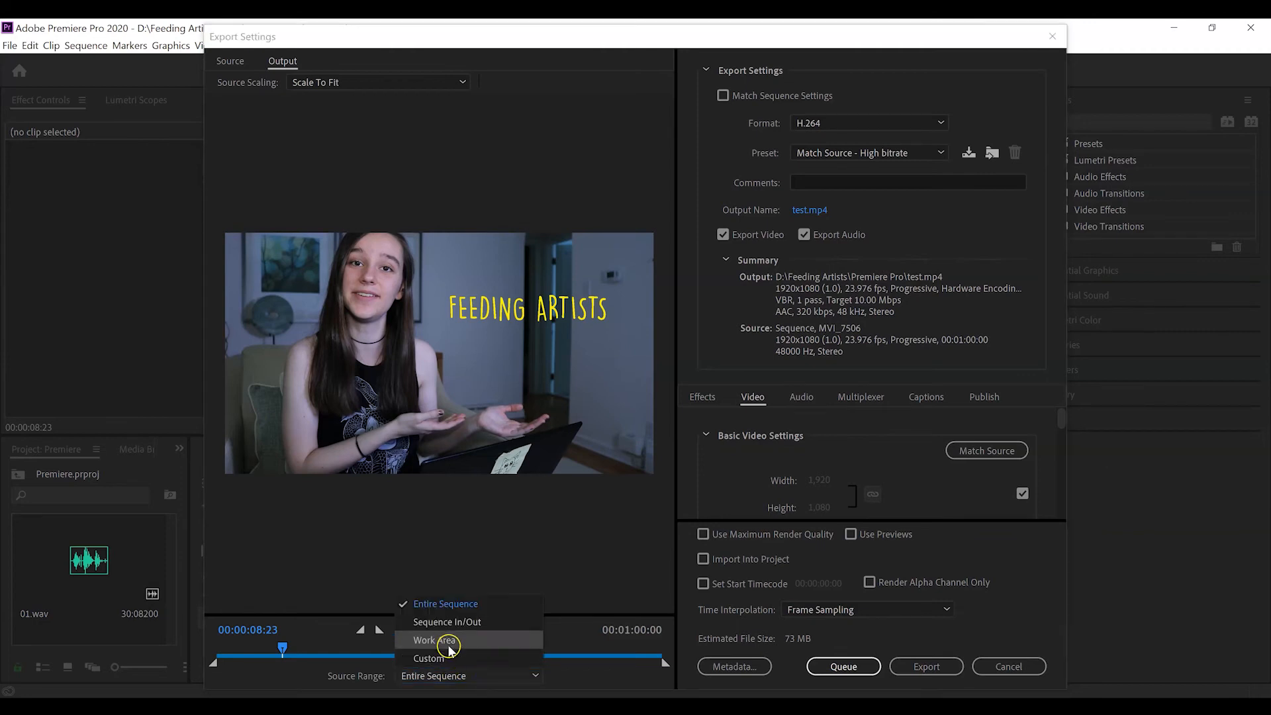
left_click(461, 630)
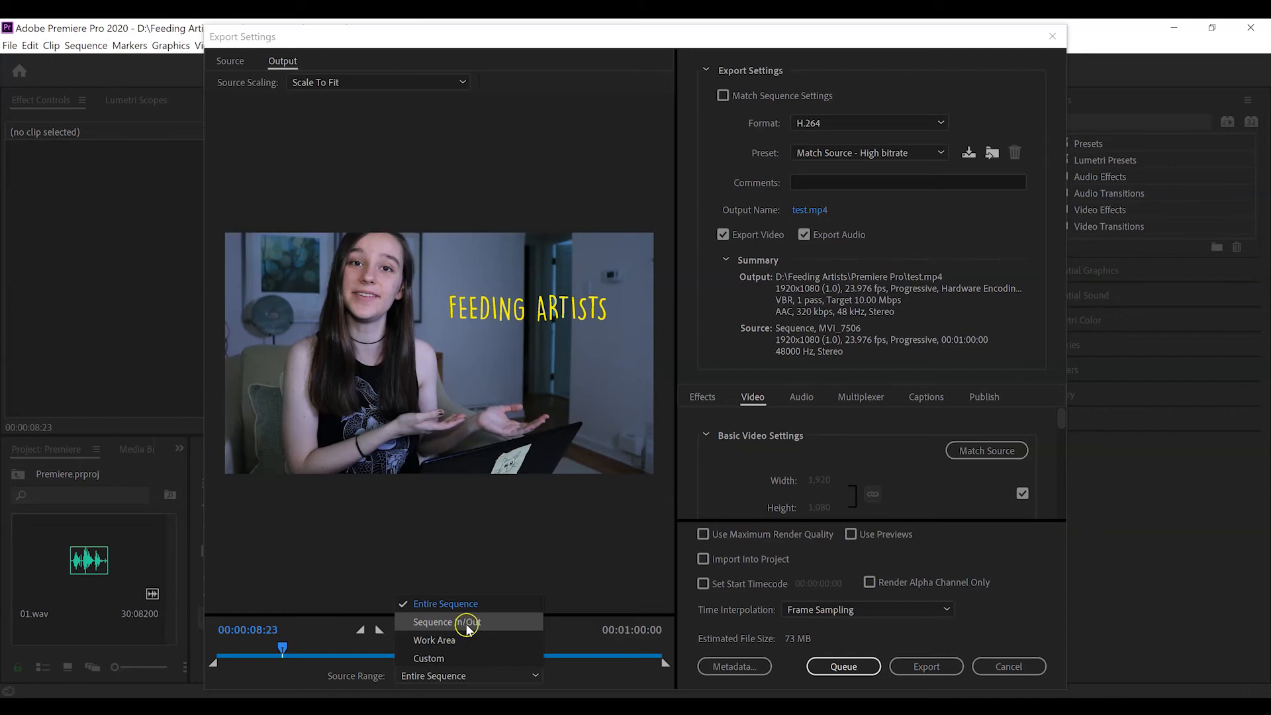
left_click(488, 601)
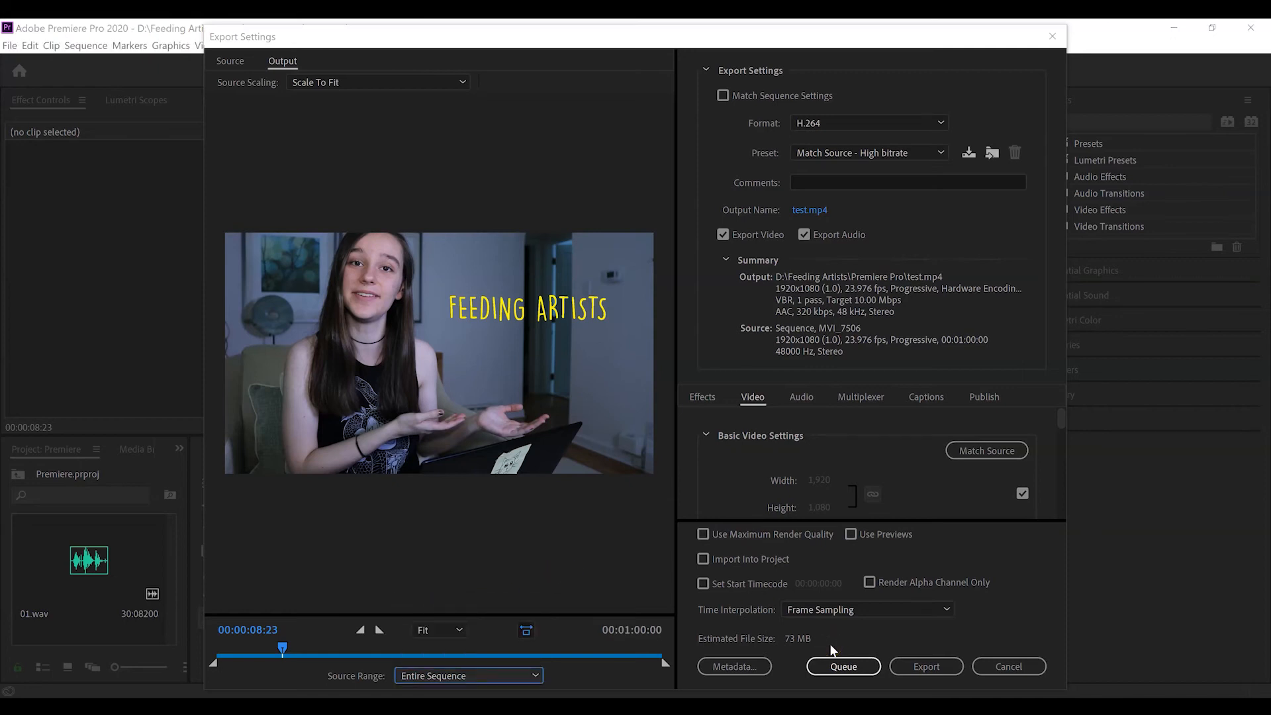
left_click(929, 666)
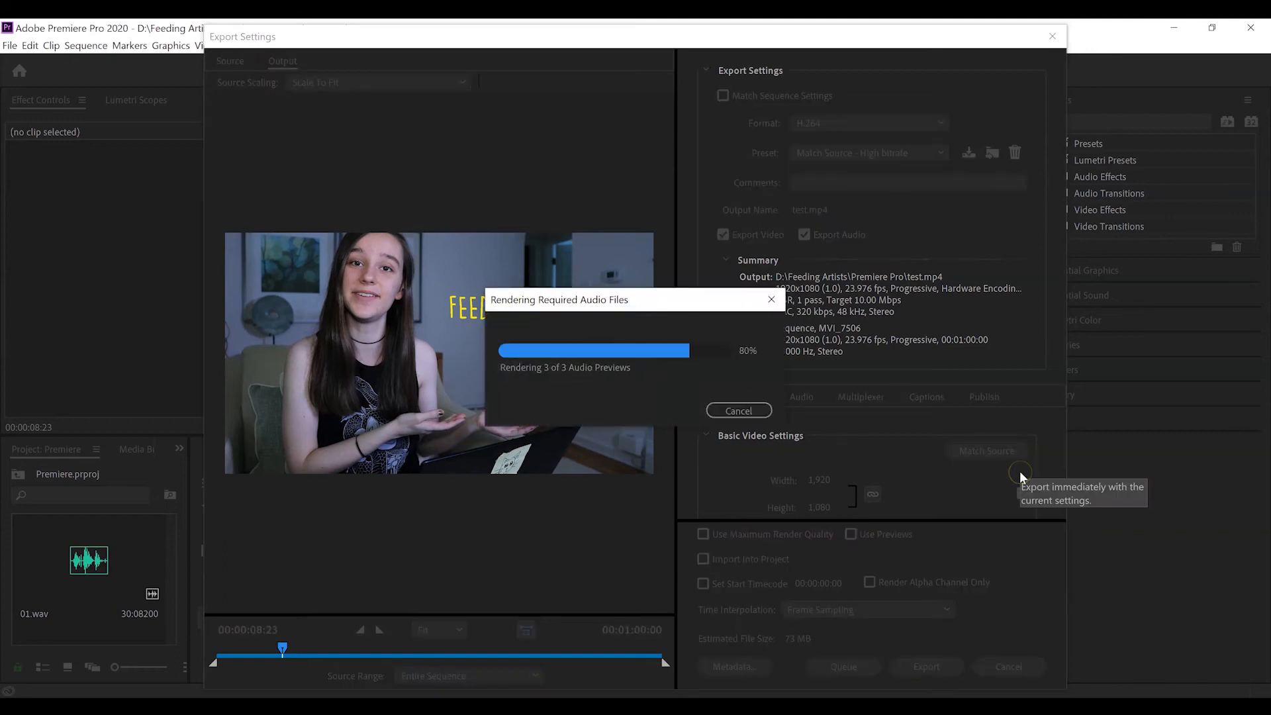
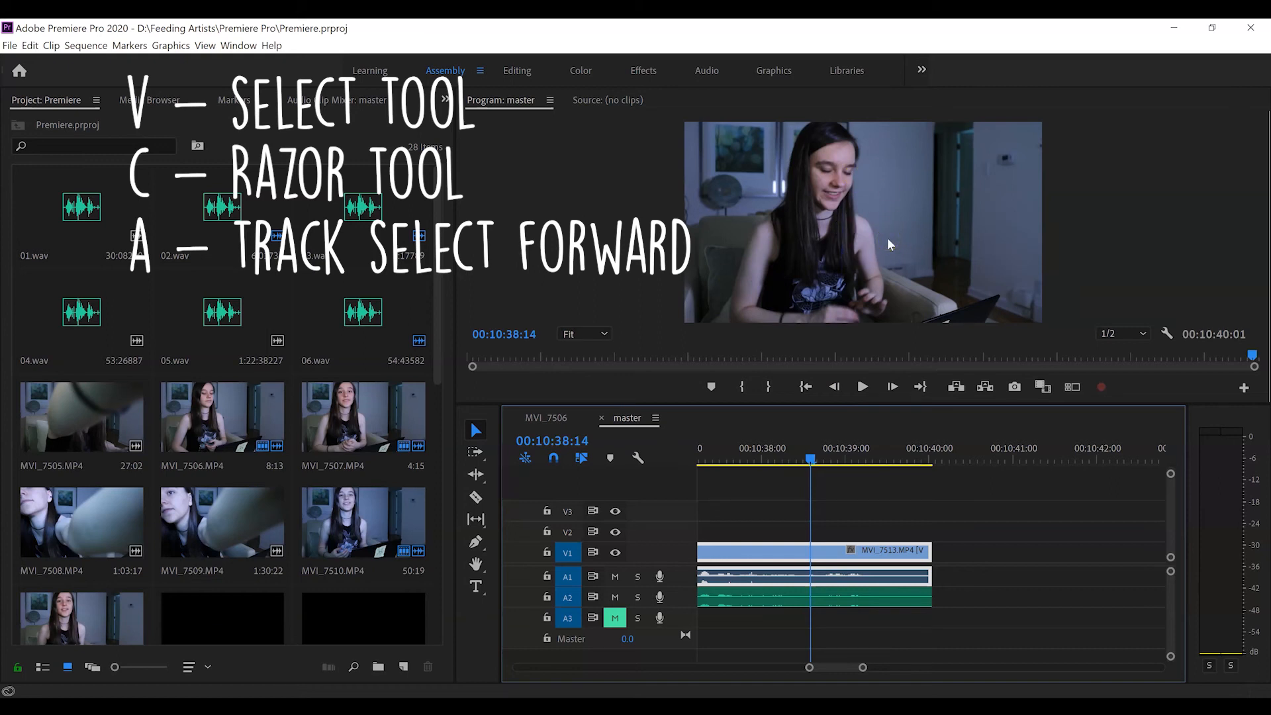
Step: Maximise and restore the Program monitor, and do the same with the master sequence's timeline
key("grave")
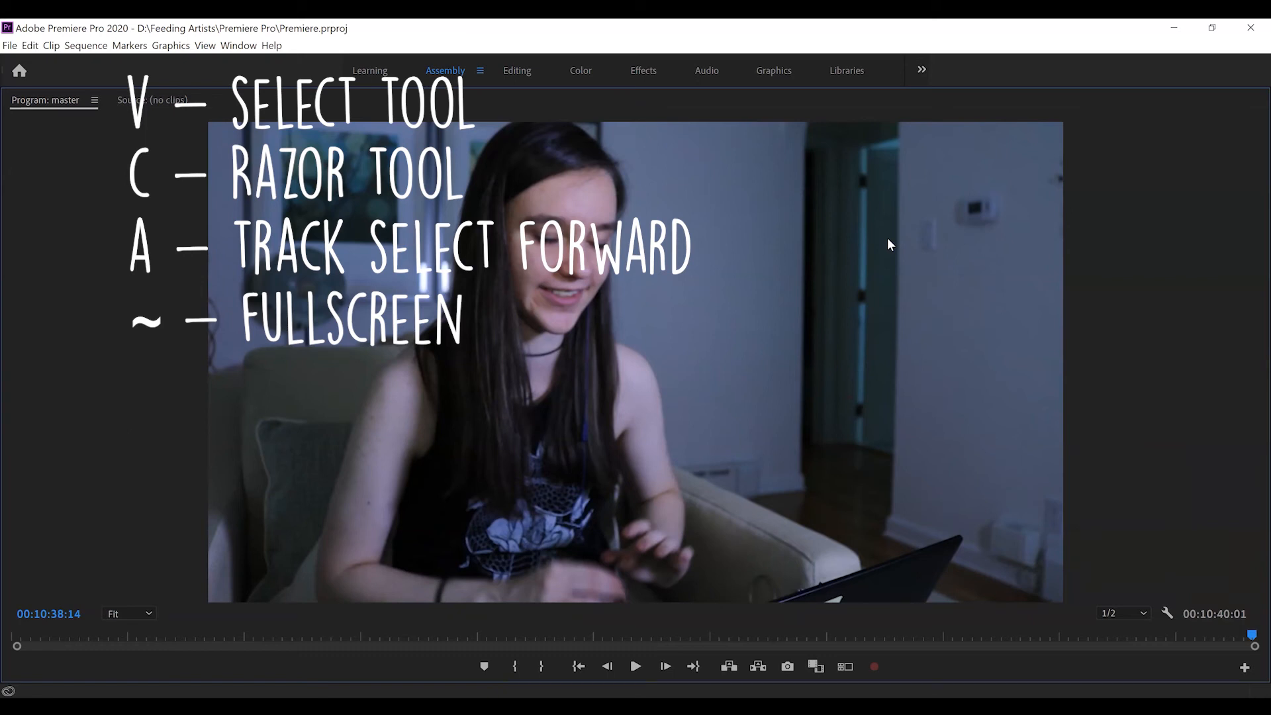
key("grave")
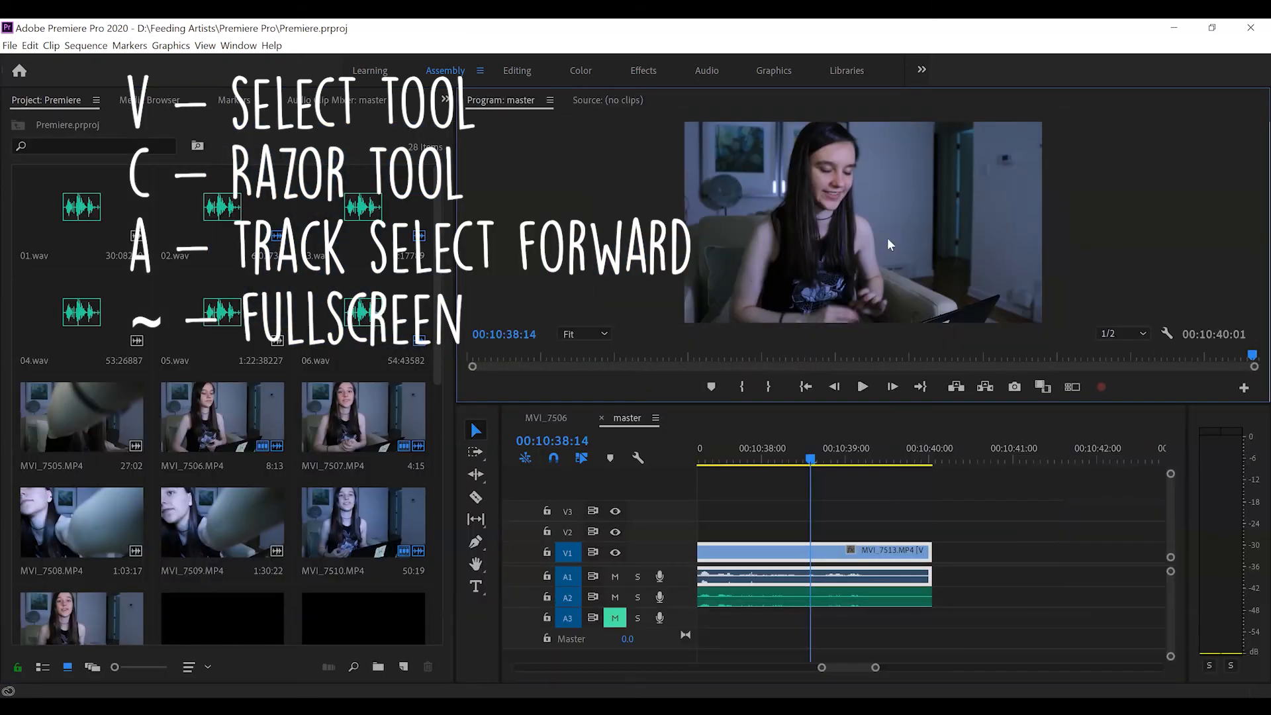
left_click(813, 447)
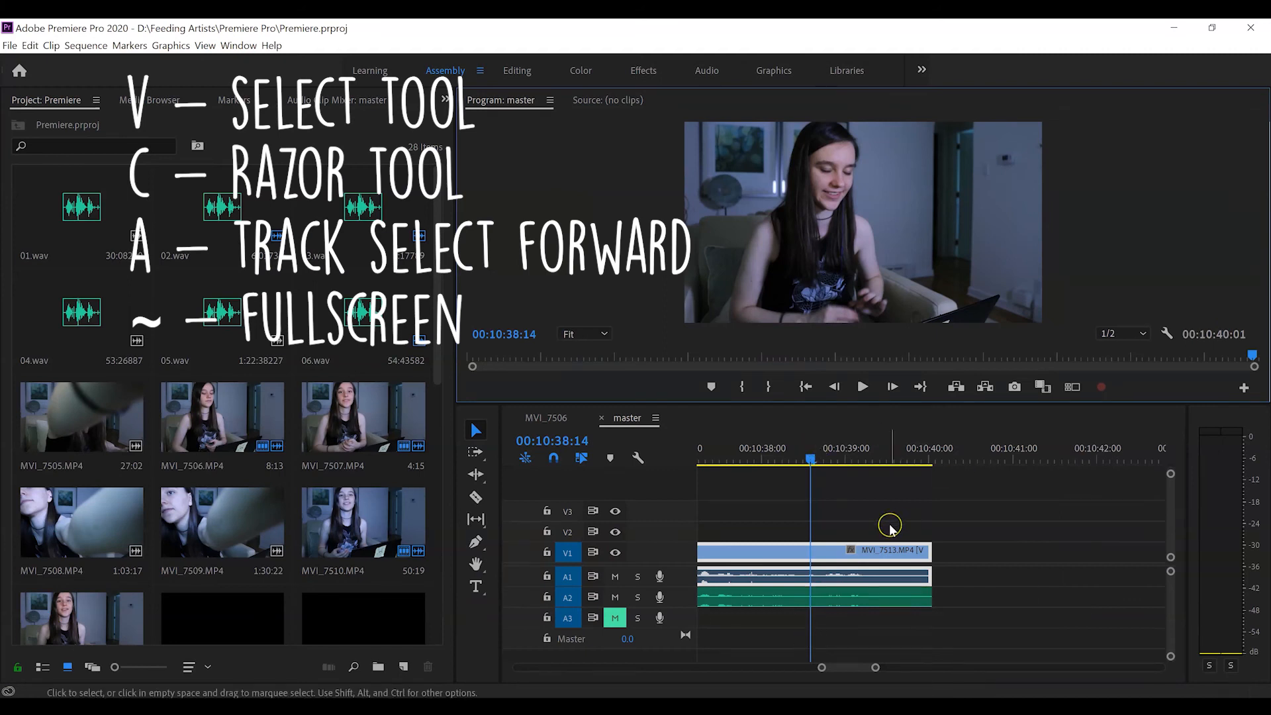
key("grave")
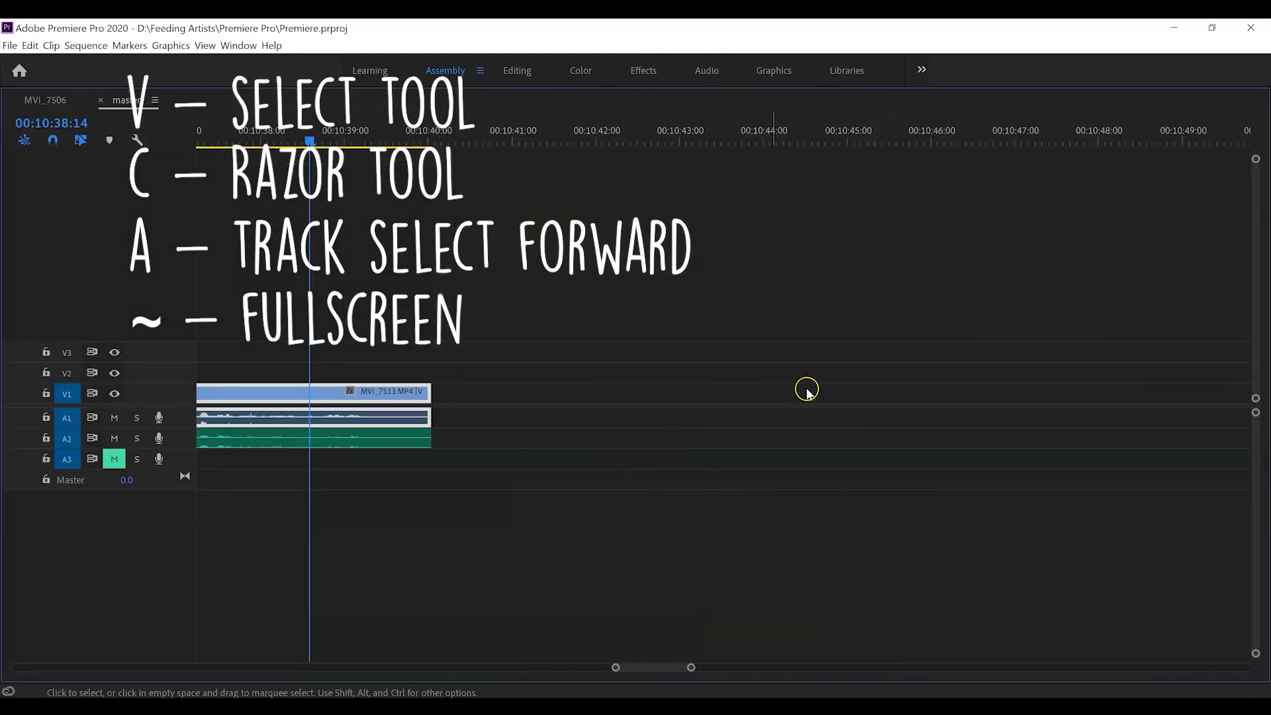
key("grave")
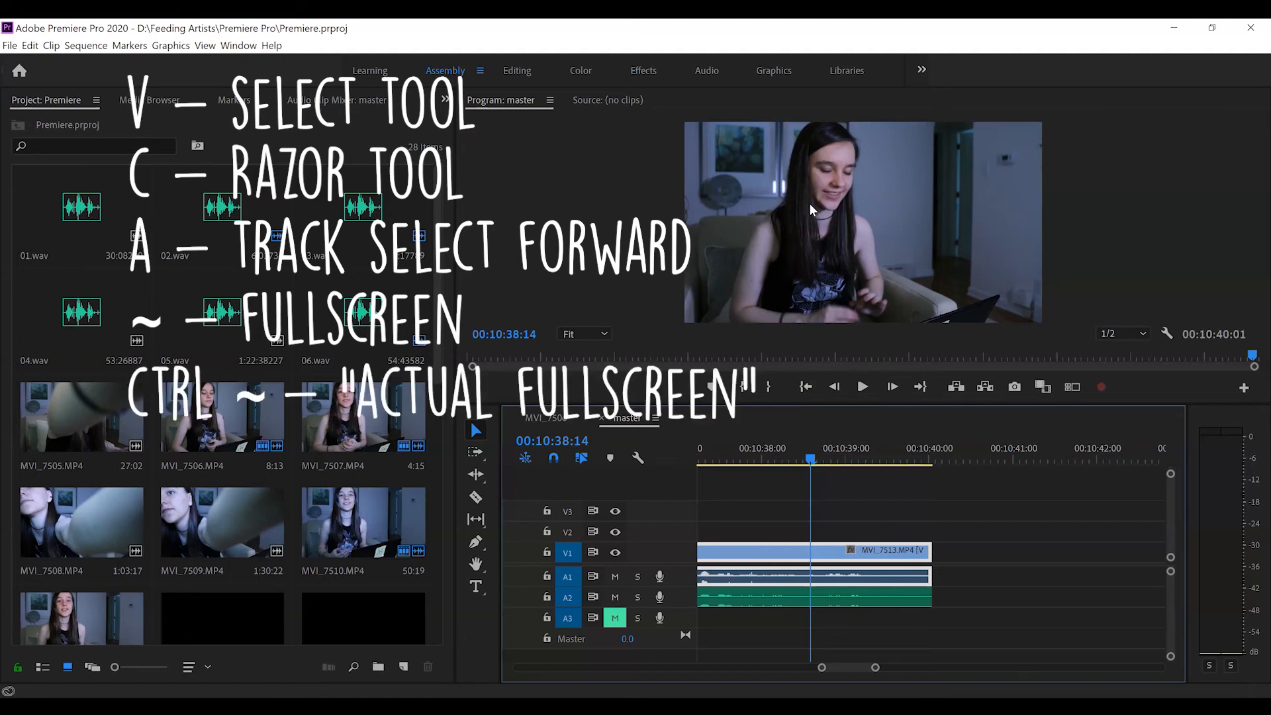
Step: View the master sequence full screen, scrub the enlarged Program monitor to about 00:07:42:21 and restore the panel layout
key("ctrl+grave")
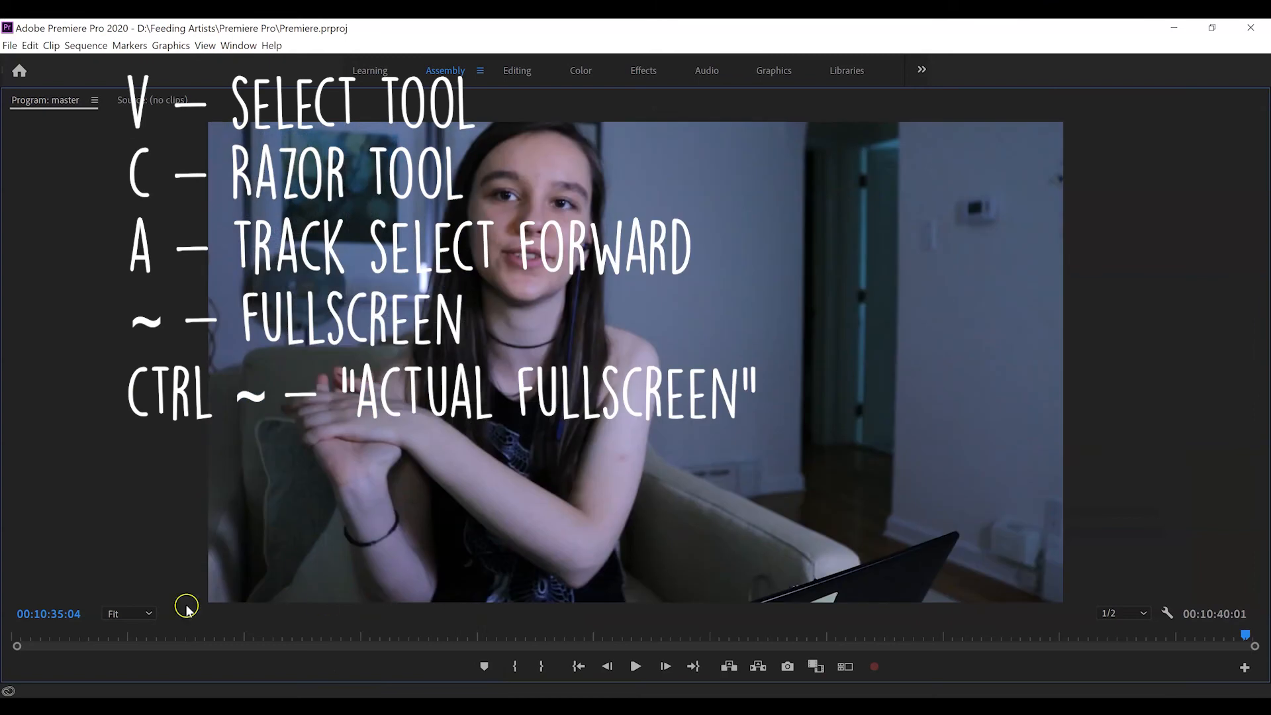
mouse_move(366, 635)
left_mouse_down()
mouse_move(452, 611)
mouse_move(952, 613)
mouse_move(712, 626)
mouse_move(914, 583)
left_mouse_up()
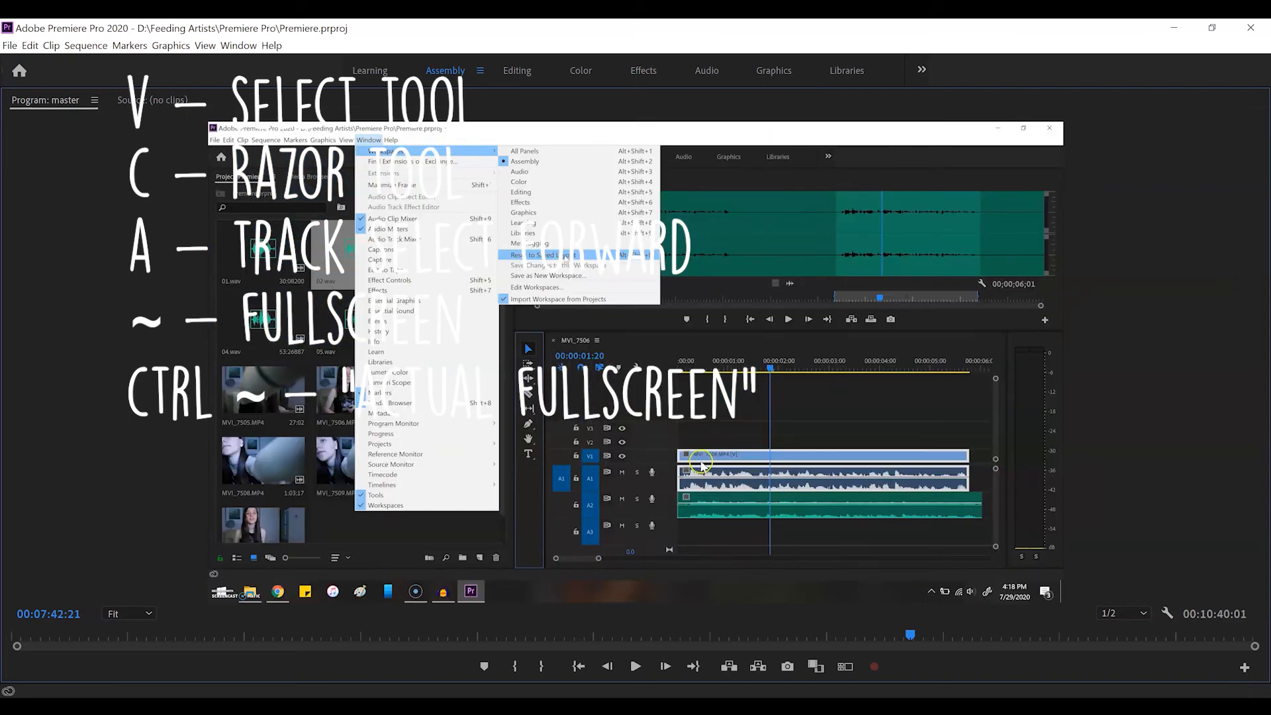
key("grave")
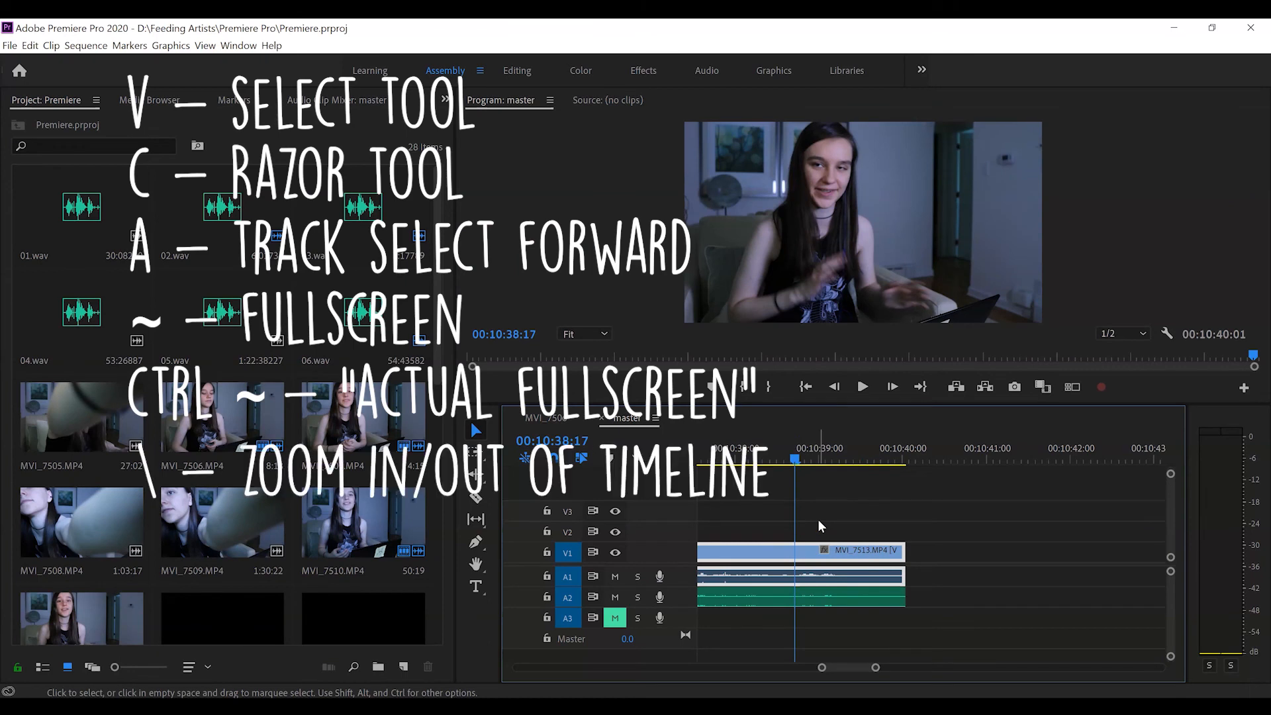
Step: Fit the whole master sequence in the timeline, place the playhead at 00:04:45:14 and return to the close-up zoom
key("backslash")
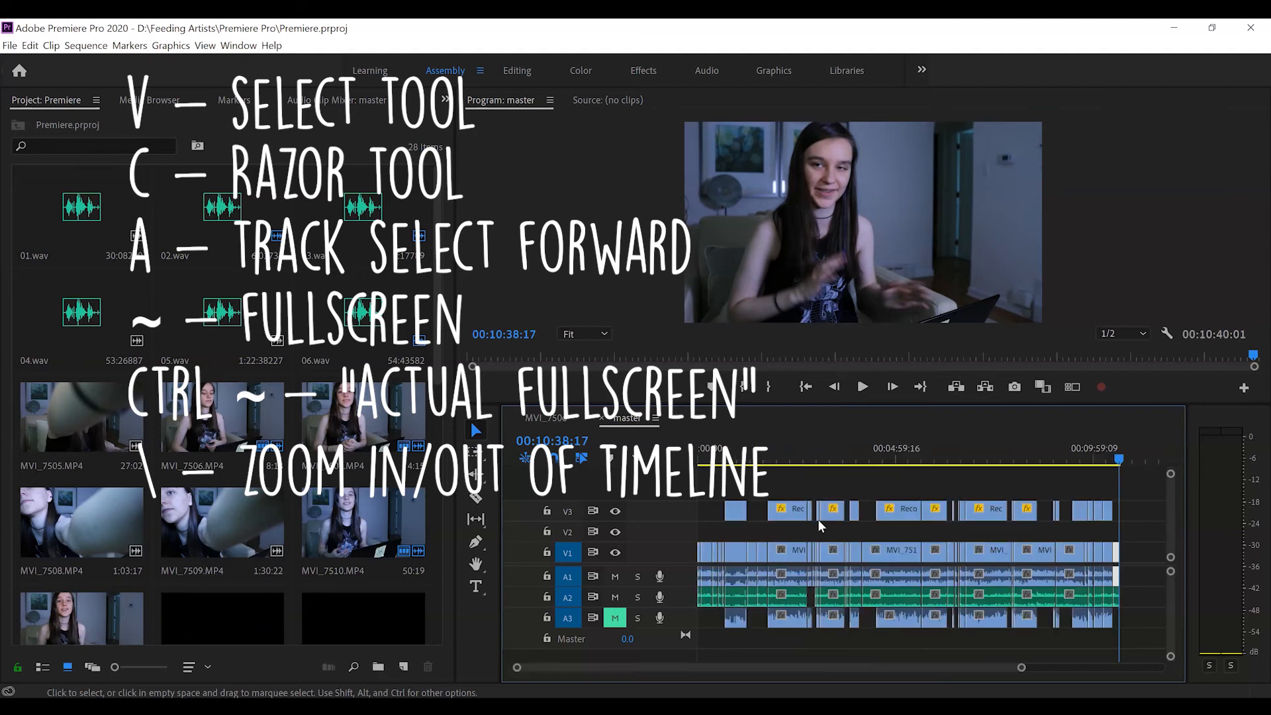
left_click(887, 449)
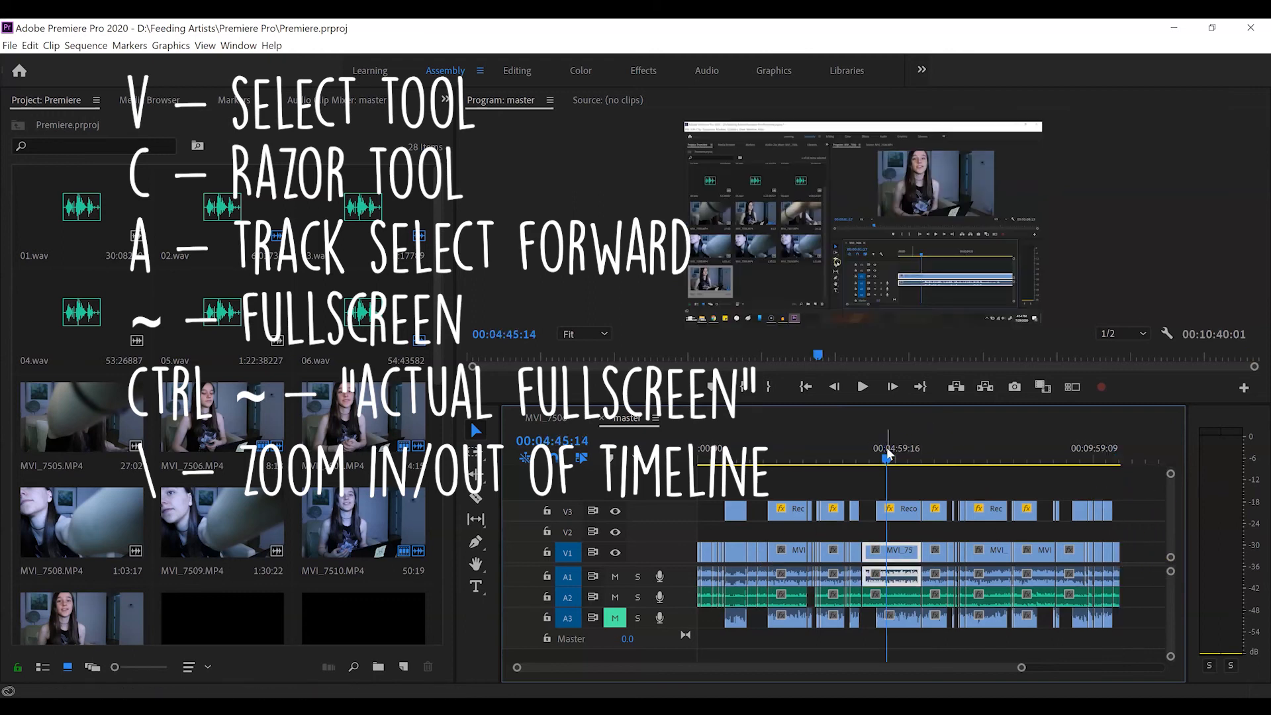
key("backslash")
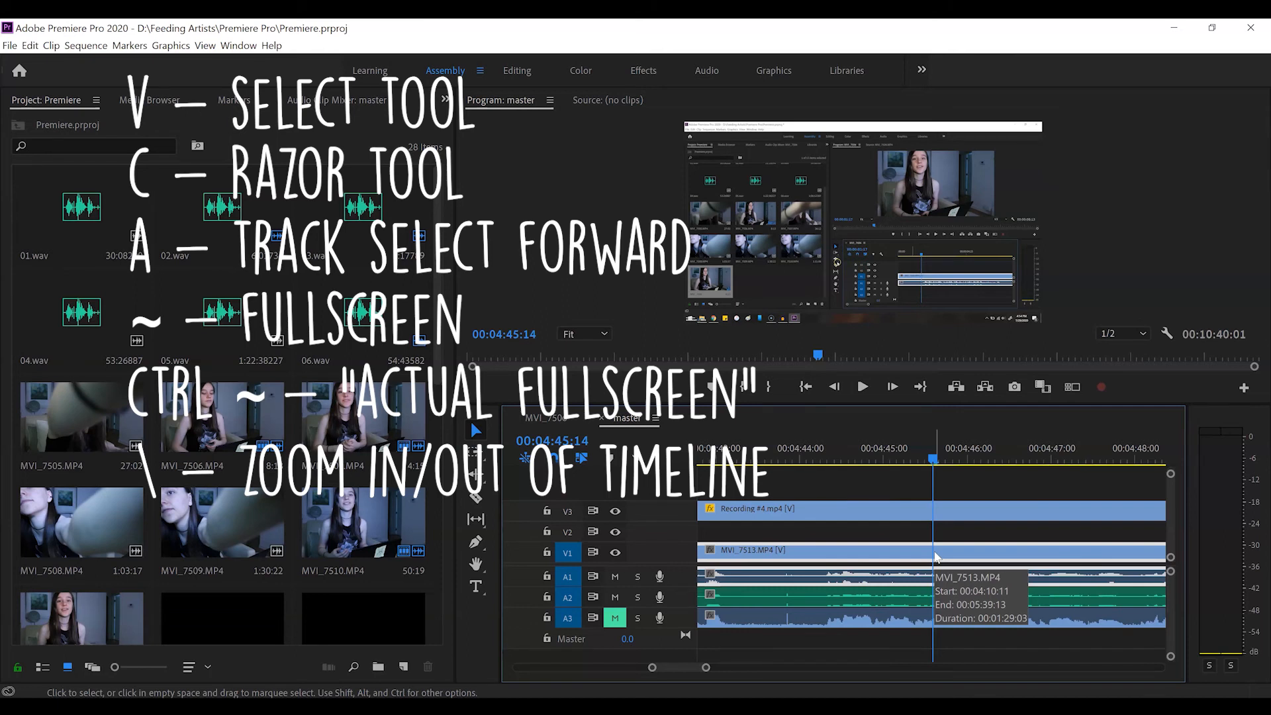
Step: Widen the timeline's visible range, place the playhead at 00:08:09:12 and narrow the range around it
left_click_drag(711, 668, 1010, 682)
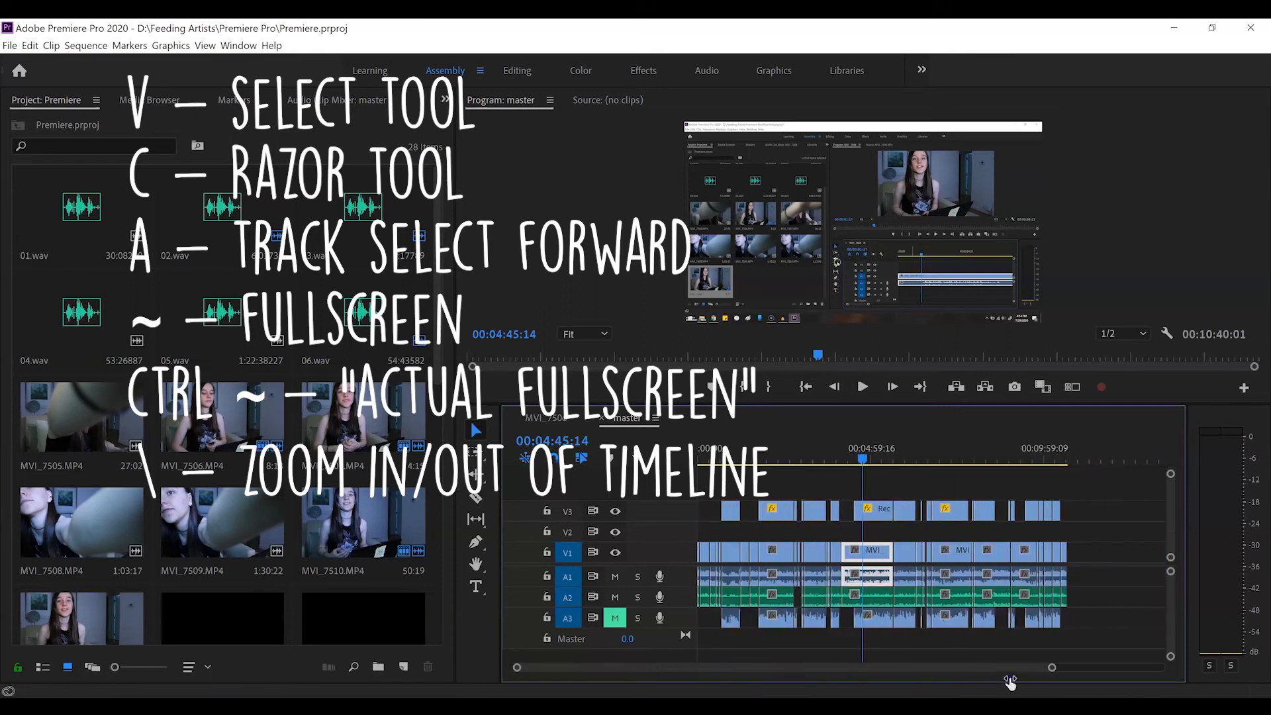
left_click(983, 464)
left_click_drag(1052, 667, 870, 648)
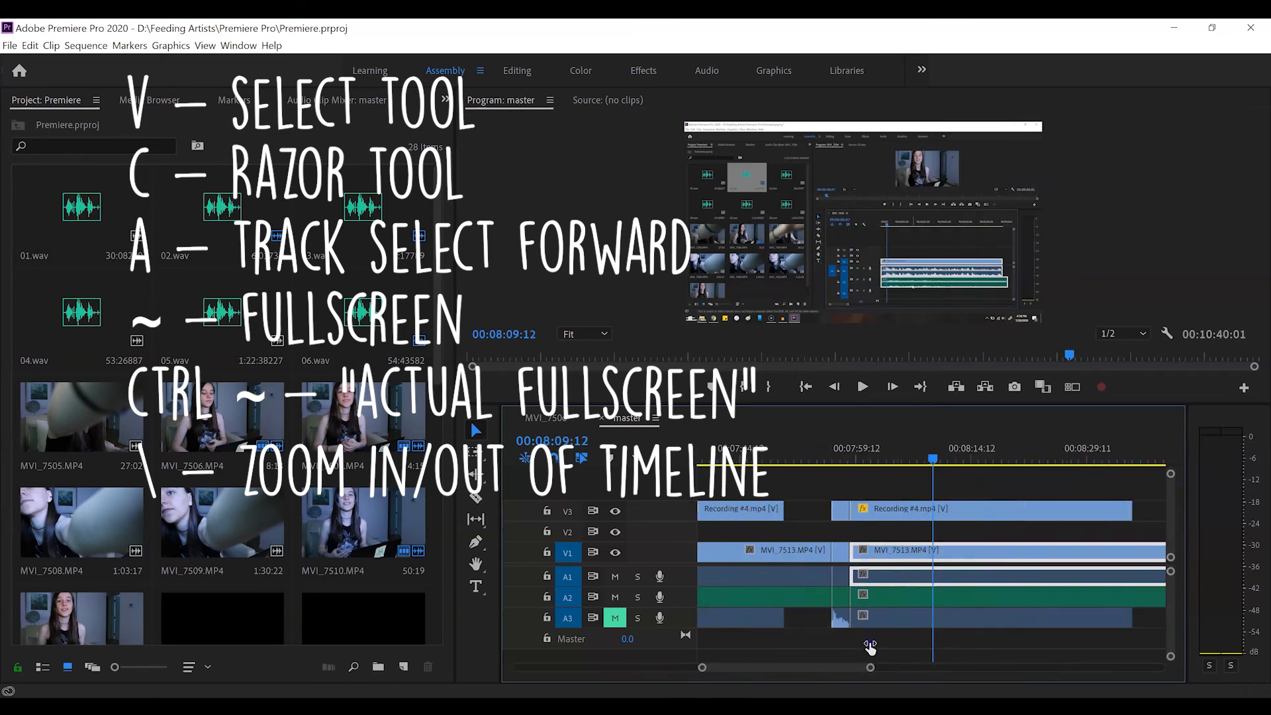
Step: Toggle the timeline repeatedly between the whole master sequence and the close-up zoom, inspecting the area around 00:07:53:07
key("backslash")
key("backslash")
key("backslash")
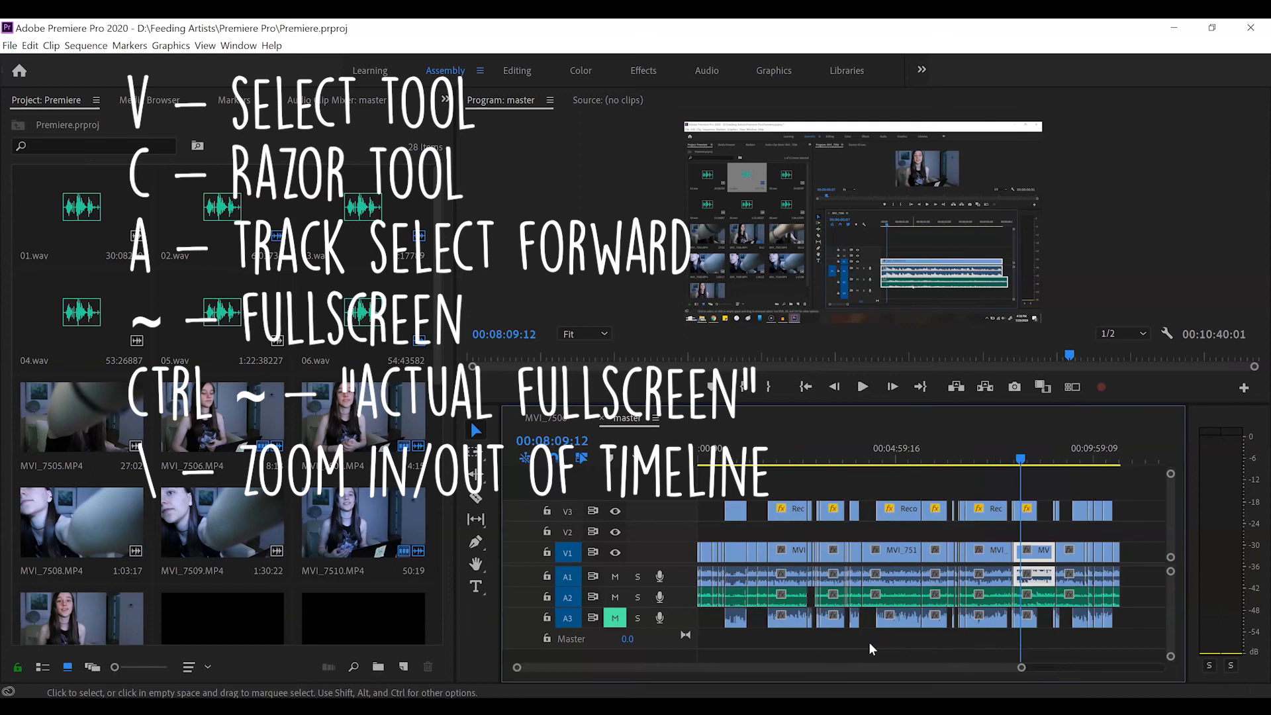
key("backslash")
key("backslash")
left_click(954, 511)
key("backslash")
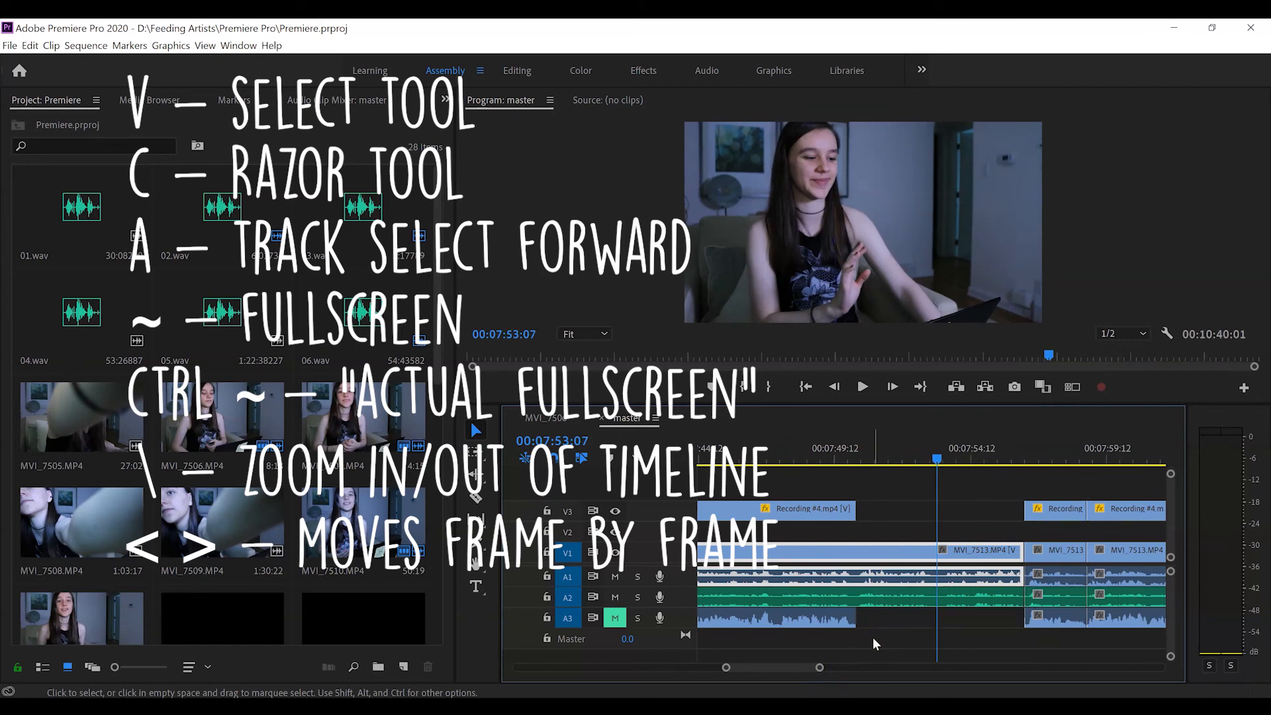
Step: Step the playhead frame by frame backward and forward through the MVI_7513.MP4 clip, ending at 00:07:54:04
key("Left")
key("Left")
key("Left")
key("Left")
key("Right")
key("Right")
key("Right")
key("Right")
key("Right")
key("Right")
key("Right")
key("Right")
key("Right")
key("Right")
key("Right")
key("Right")
key("Right")
key("Right")
key("Right")
key("Right")
key("Right")
key("Right")
key("Right")
key("Right")
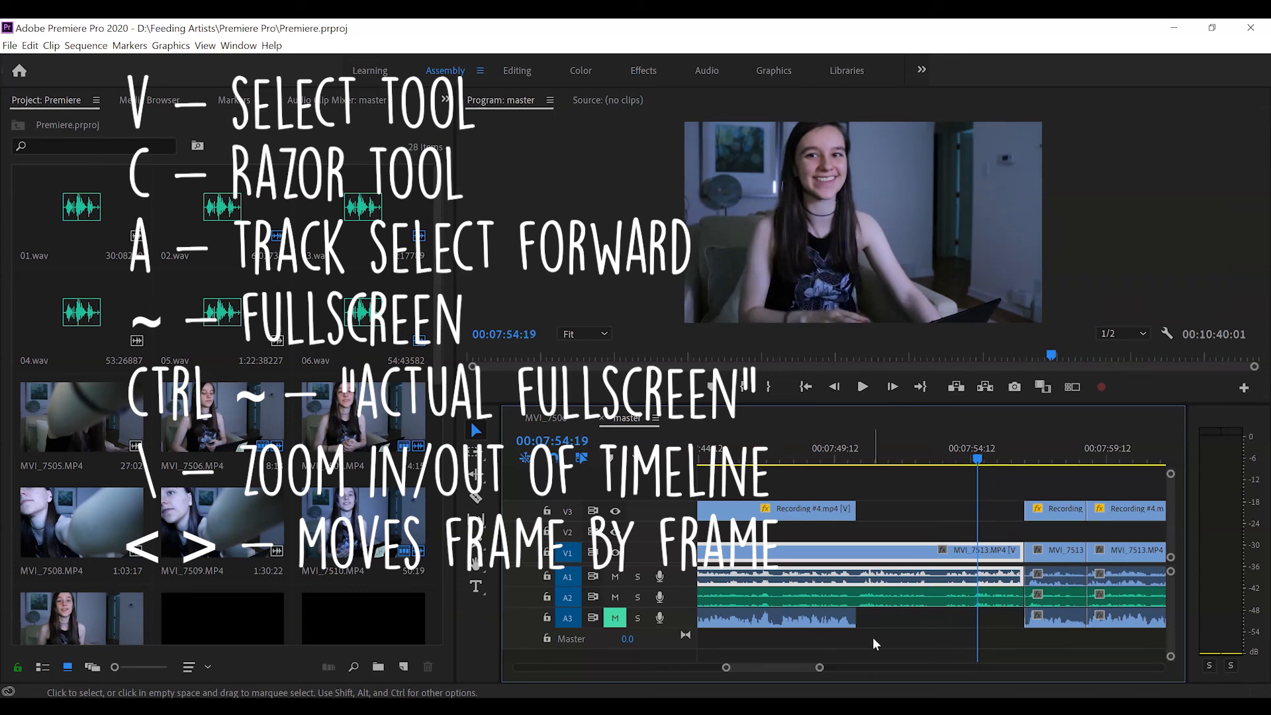
key("Left")
key("Left")
key("Left")
key("Left")
key("Left")
key("Left")
key("Left")
key("Left")
key("Left")
key("Left")
key("Left")
key("Left")
key("Left")
key("Left")
key("Left")
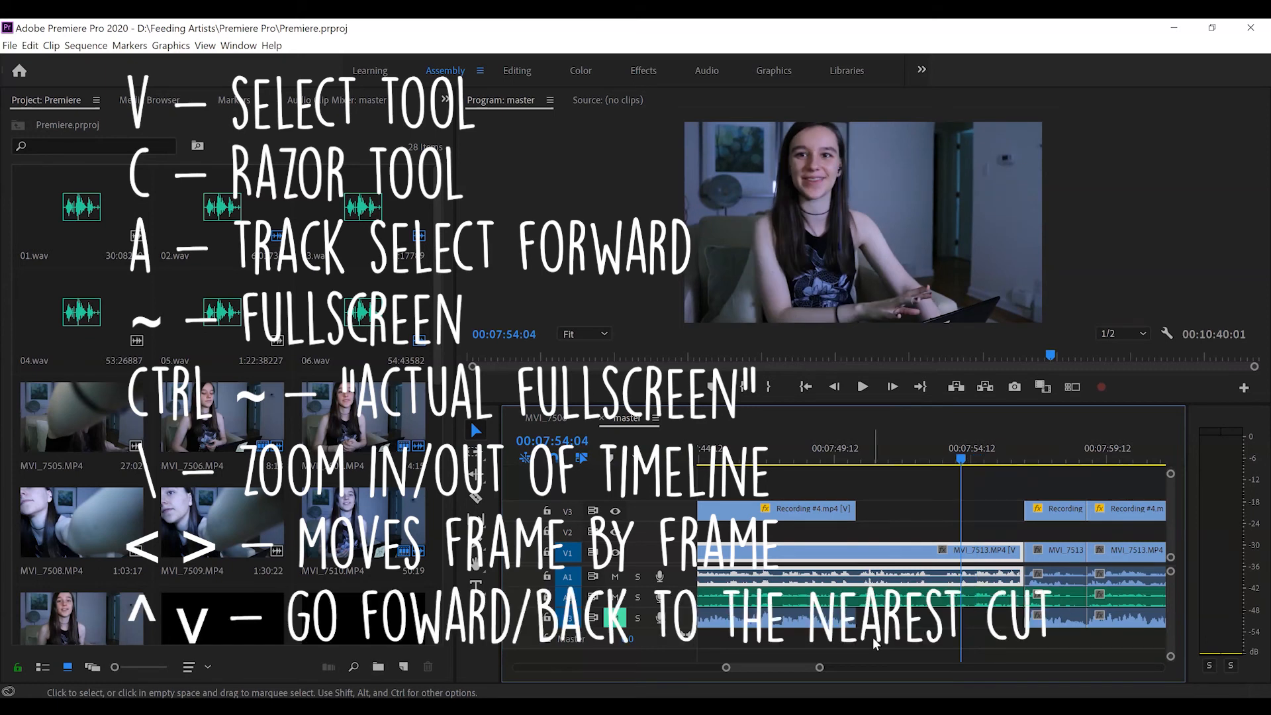
Step: Place the playhead at 00:07:53:07, jump to the previous cut, and move forward through the following cuts to 00:07:58:19
left_click(937, 460)
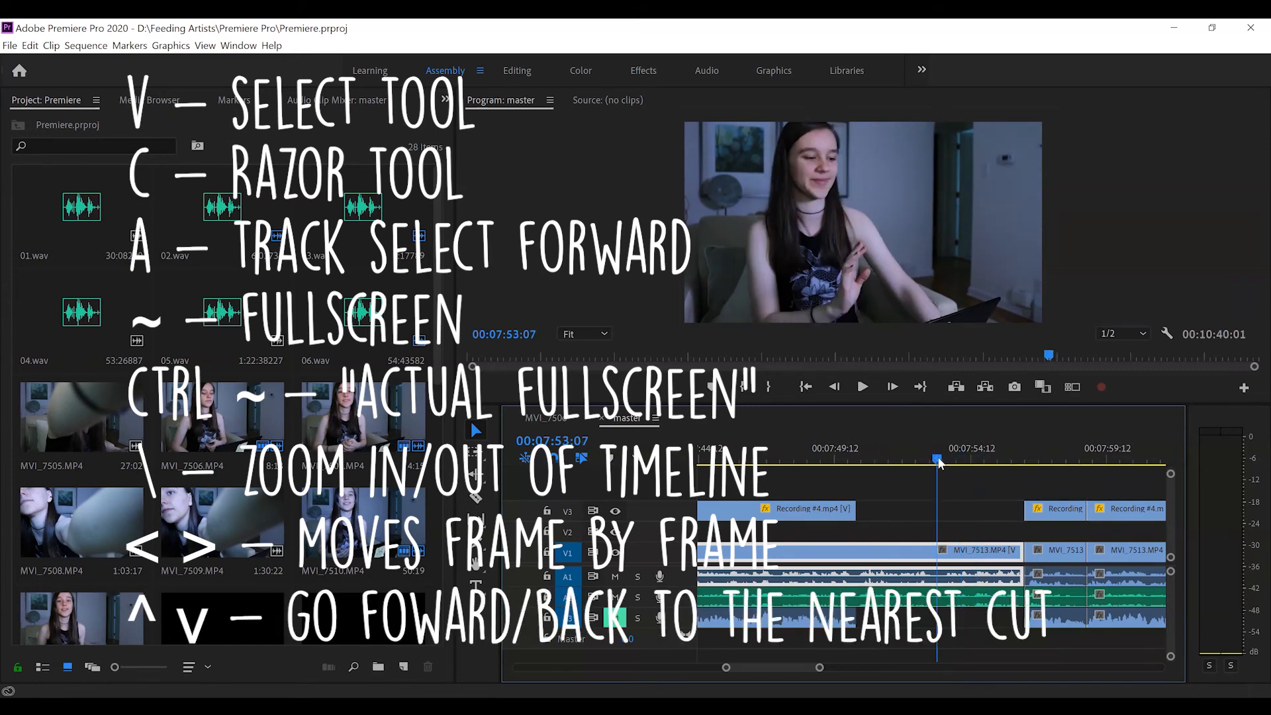
key("Up")
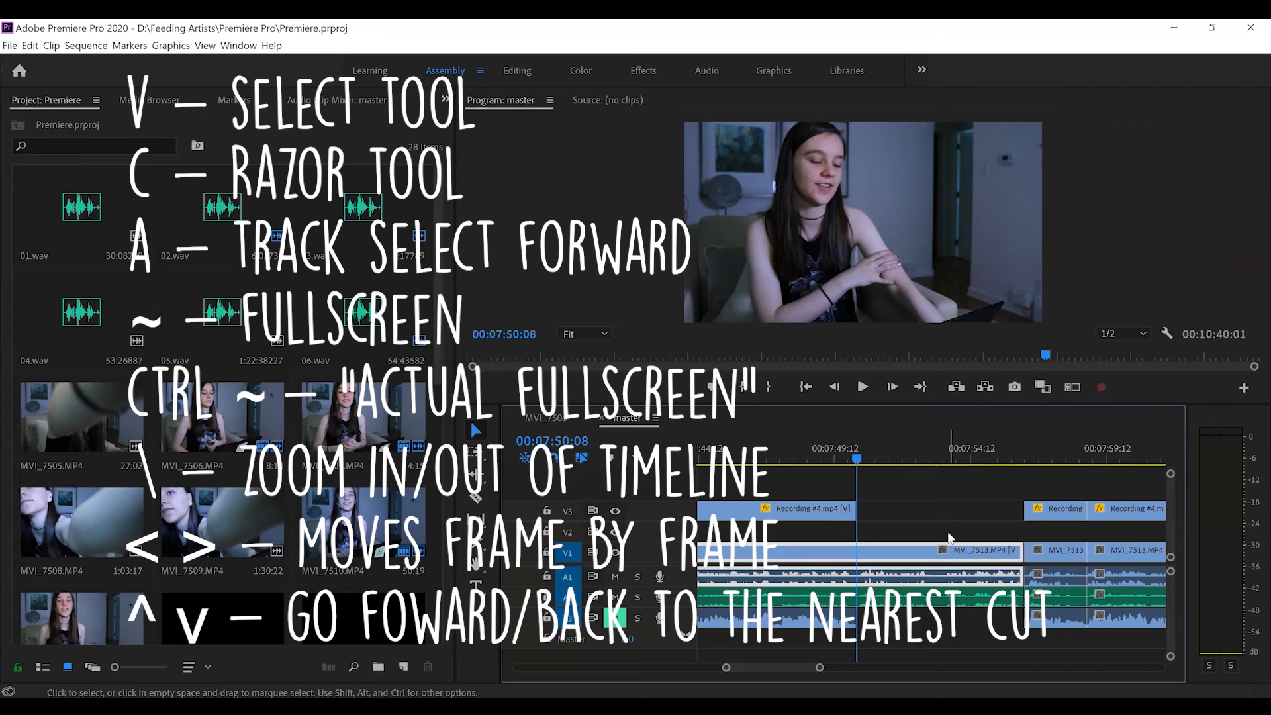
left_click(956, 558)
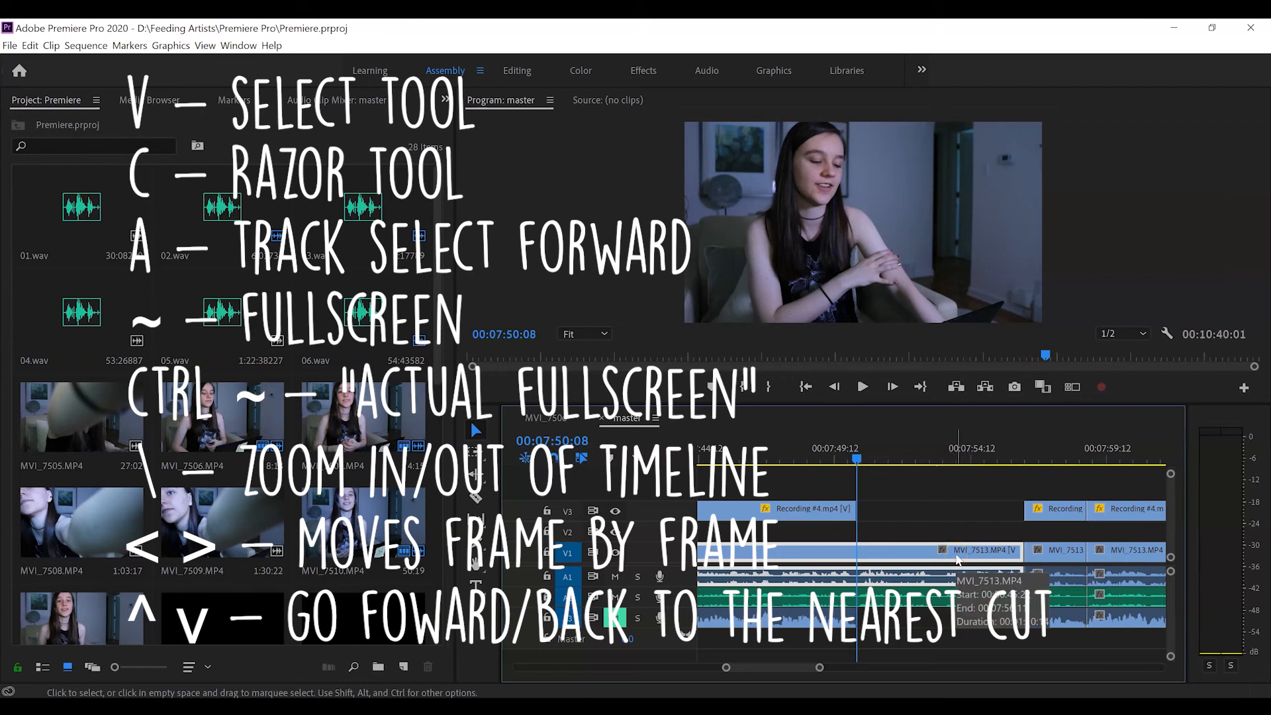
left_click(917, 570)
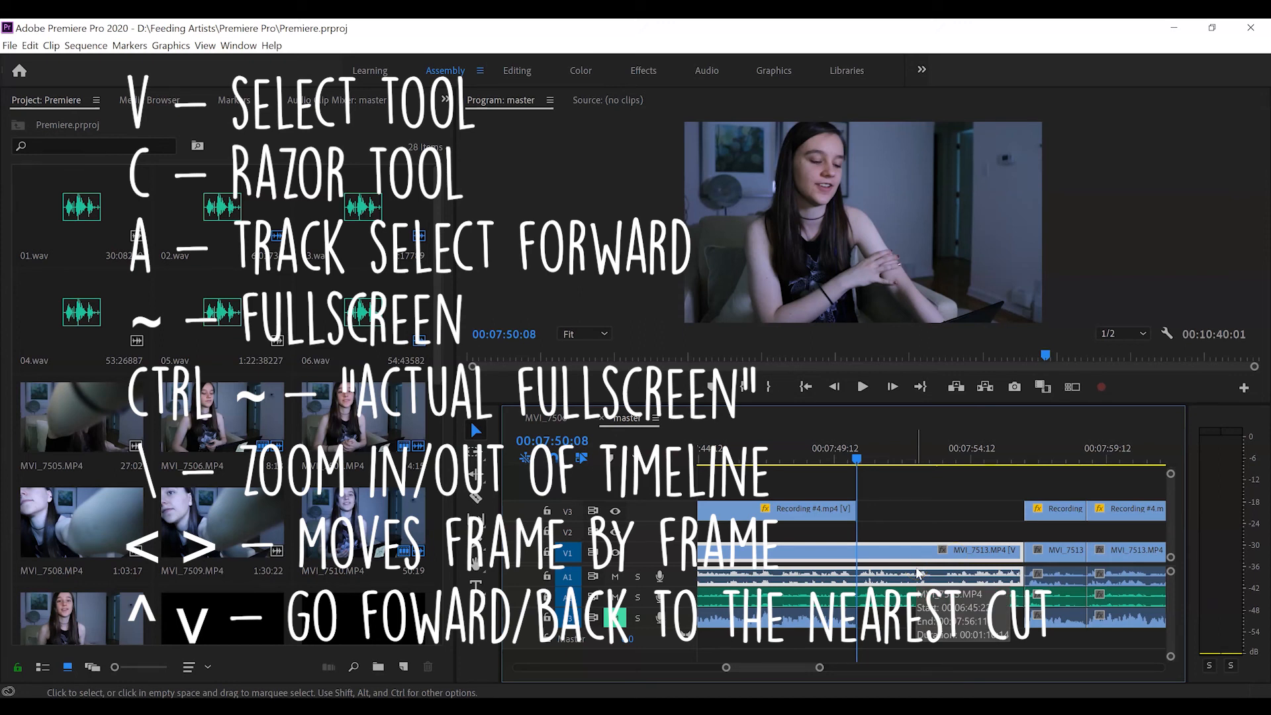
left_click(889, 520)
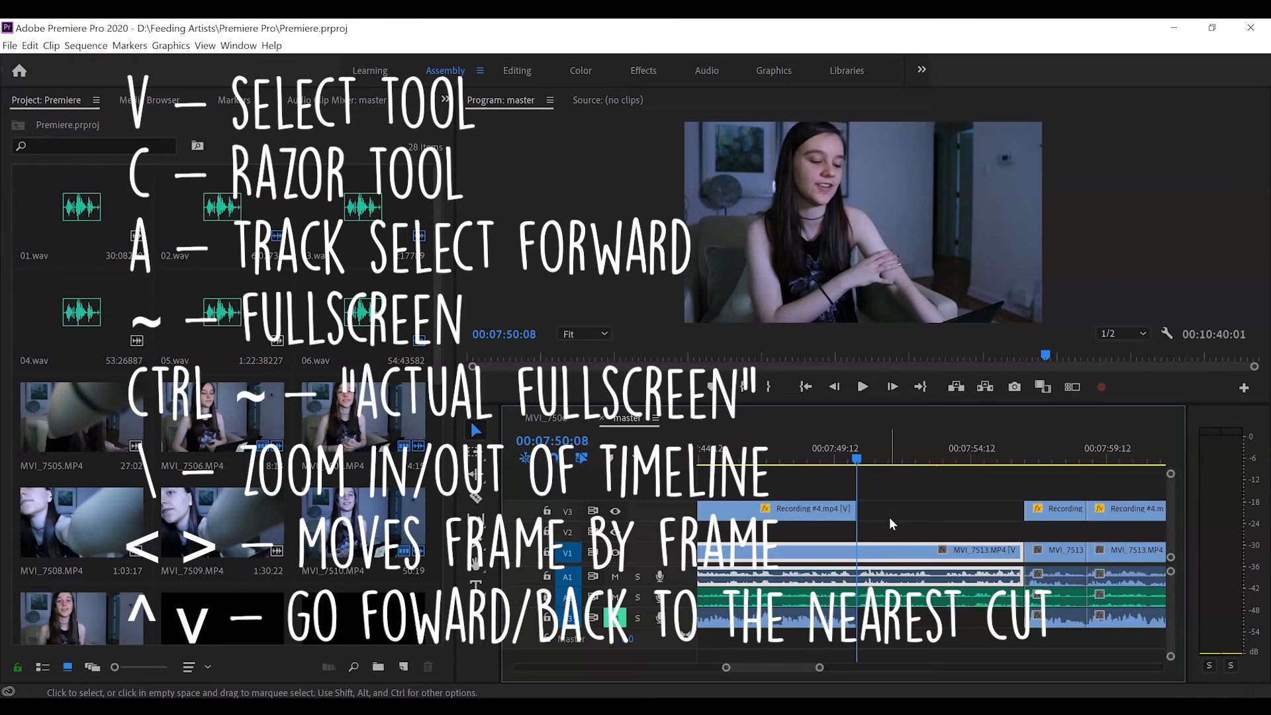
left_click(886, 533)
key("Down")
left_click(898, 511)
left_click(1042, 526)
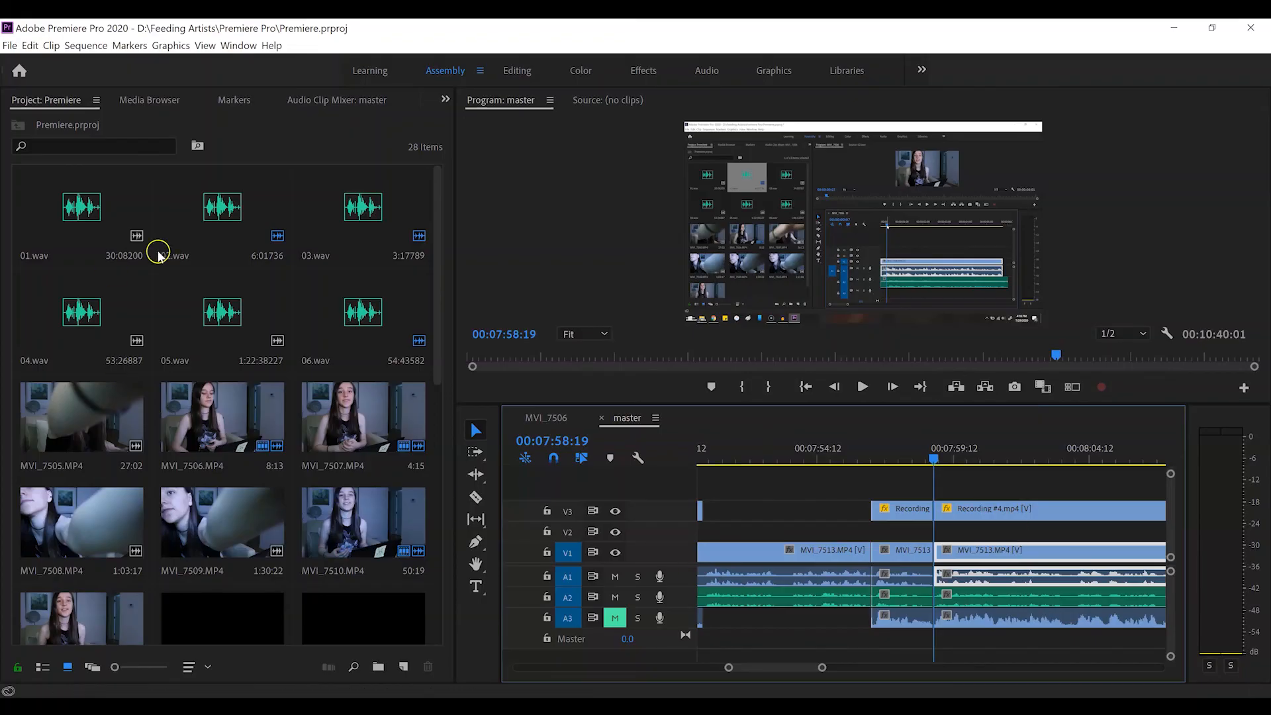
Step: In the Audio Hardware preferences, choose HeadPhone/Digital Output (Realtek High Definition Audio) as the default output and apply it
left_click(29, 47)
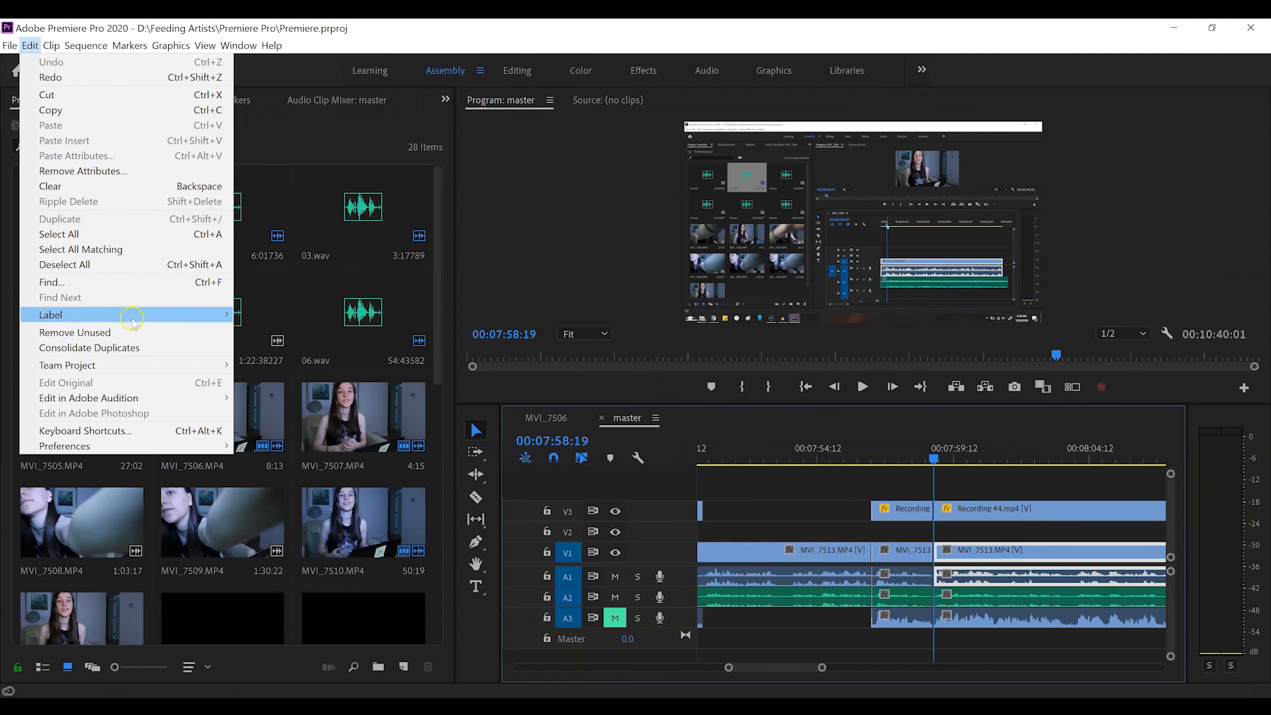
mouse_move(184, 448)
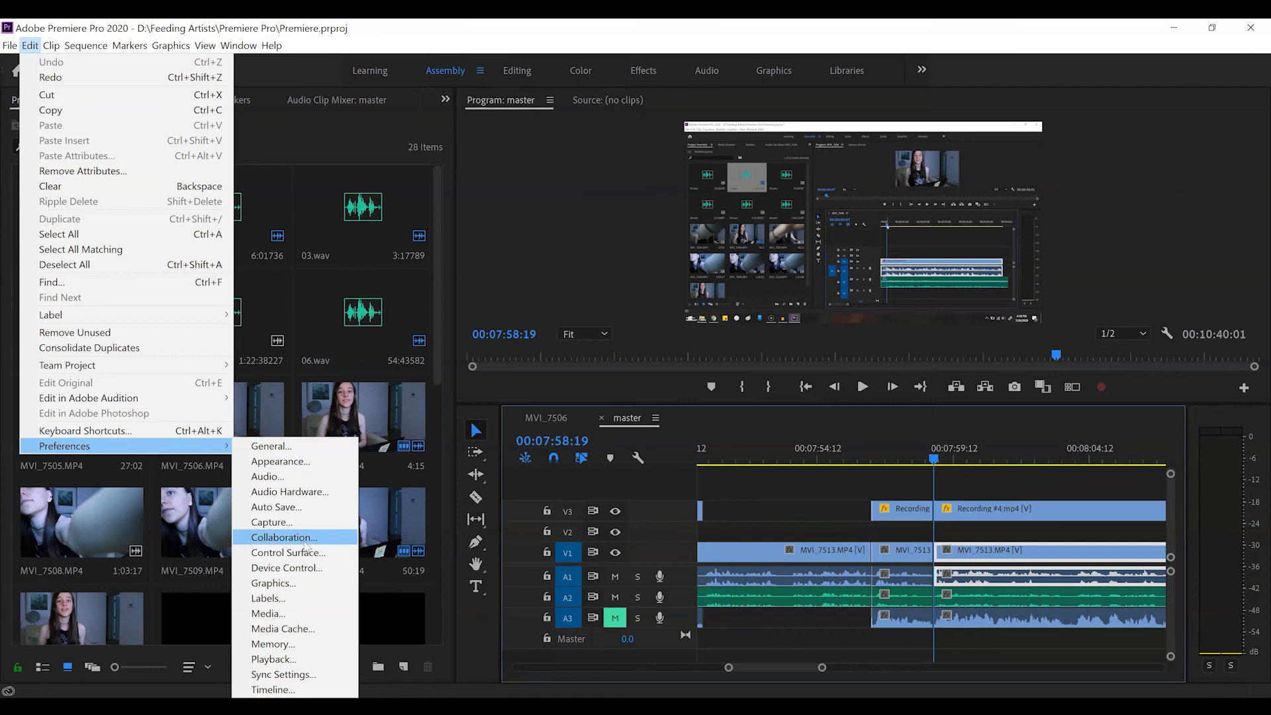
left_click(302, 488)
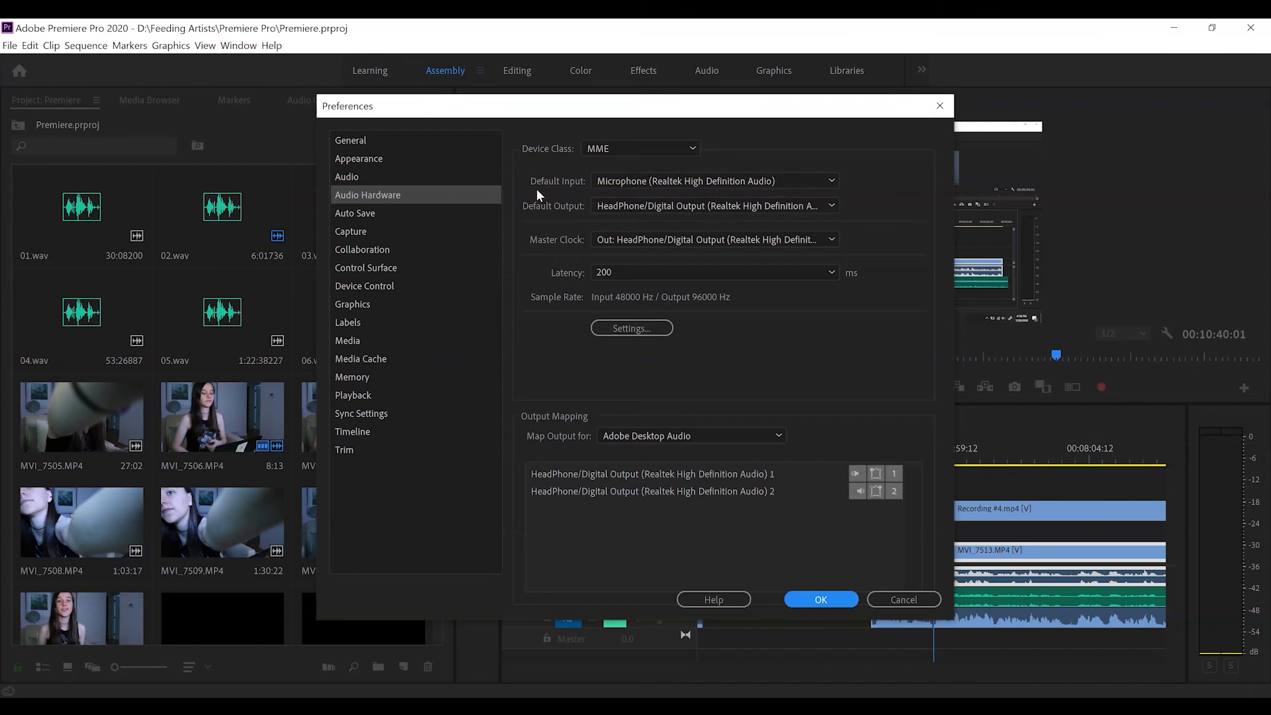
left_click(659, 206)
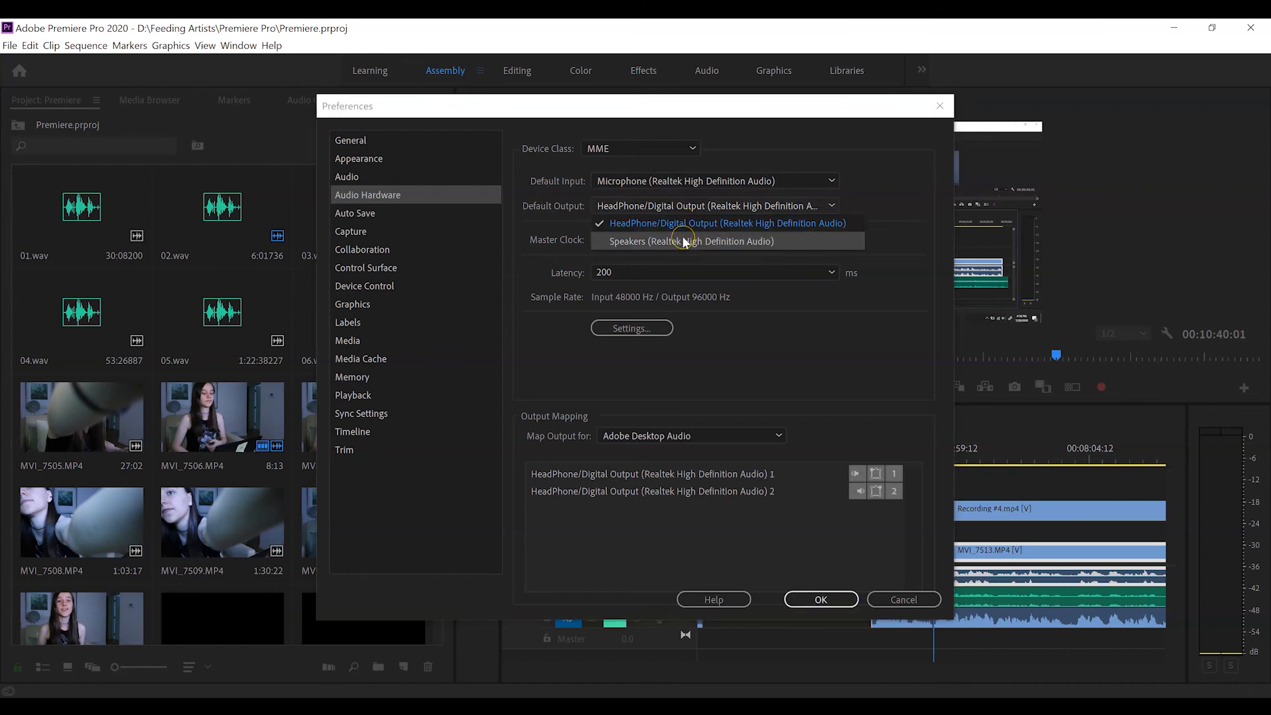
left_click(914, 290)
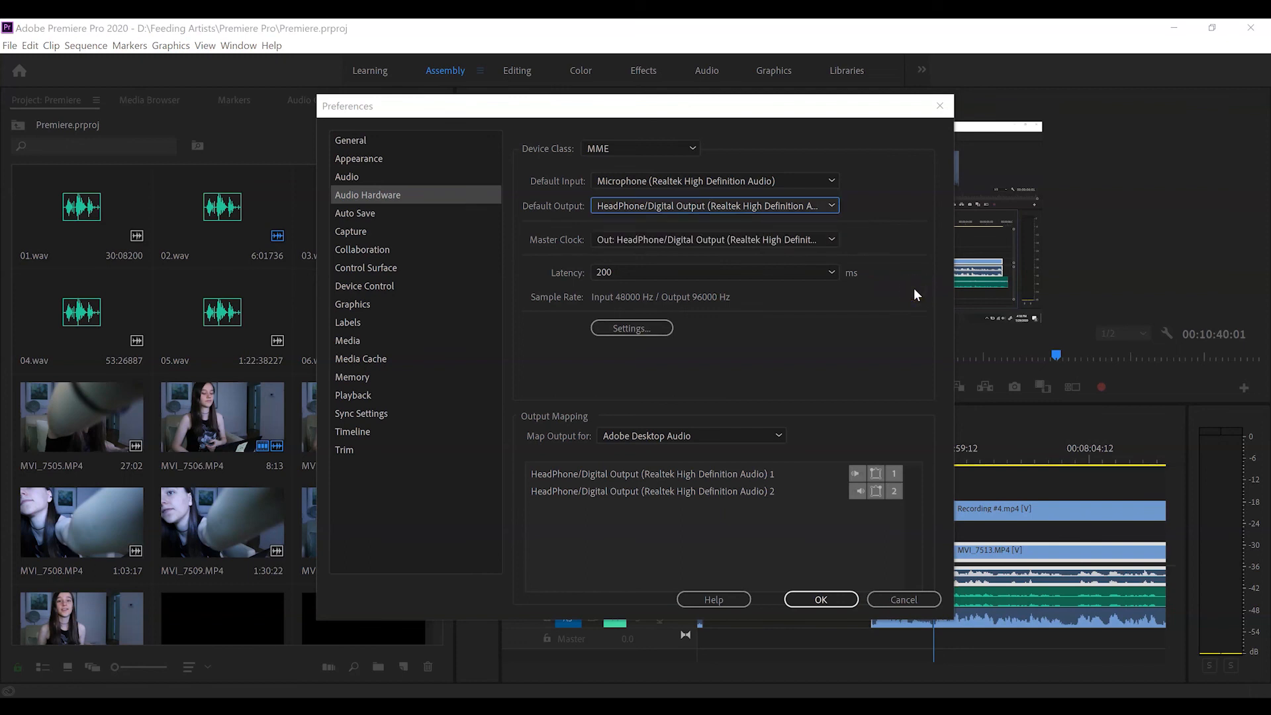
left_click(767, 213)
left_click(802, 205)
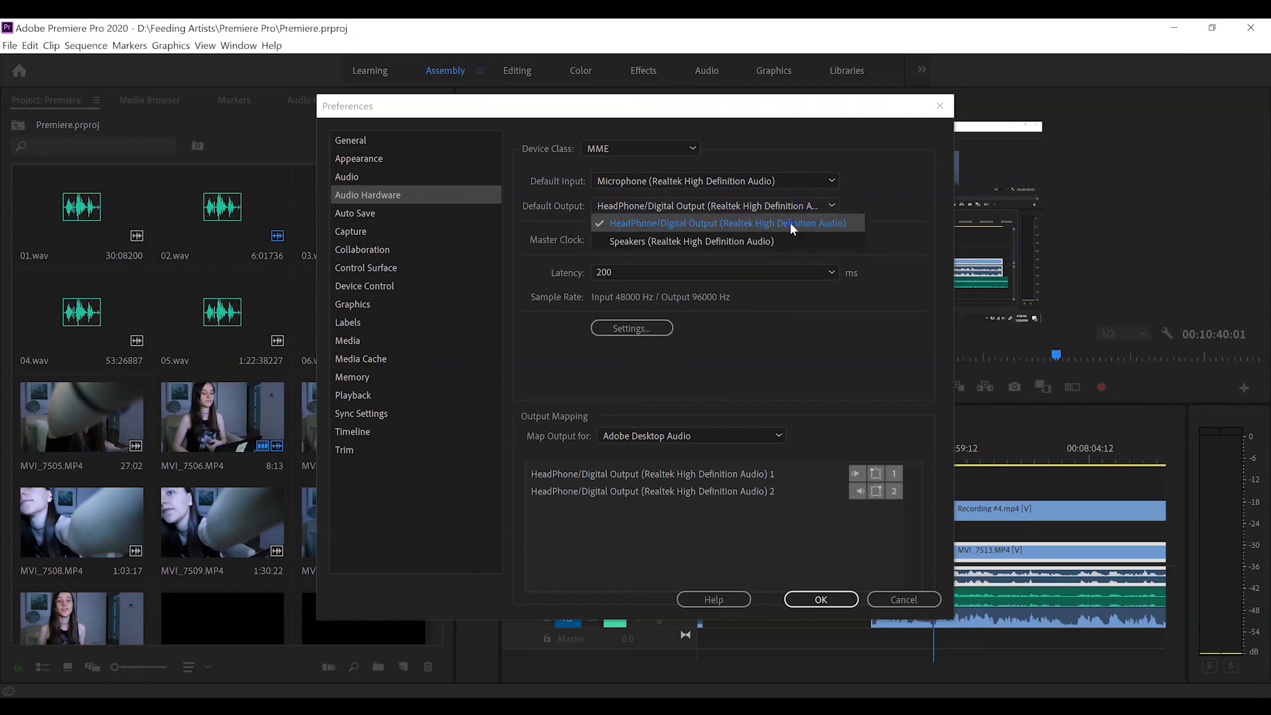
left_click(791, 225)
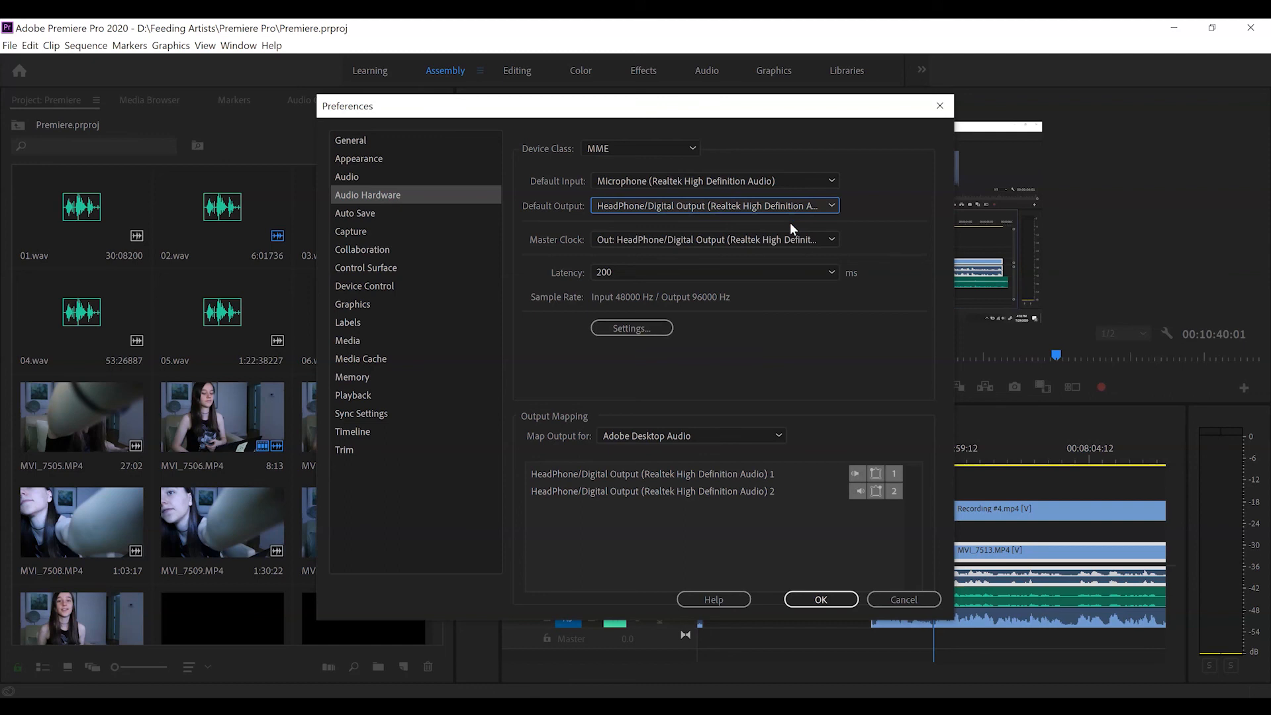
left_click(820, 598)
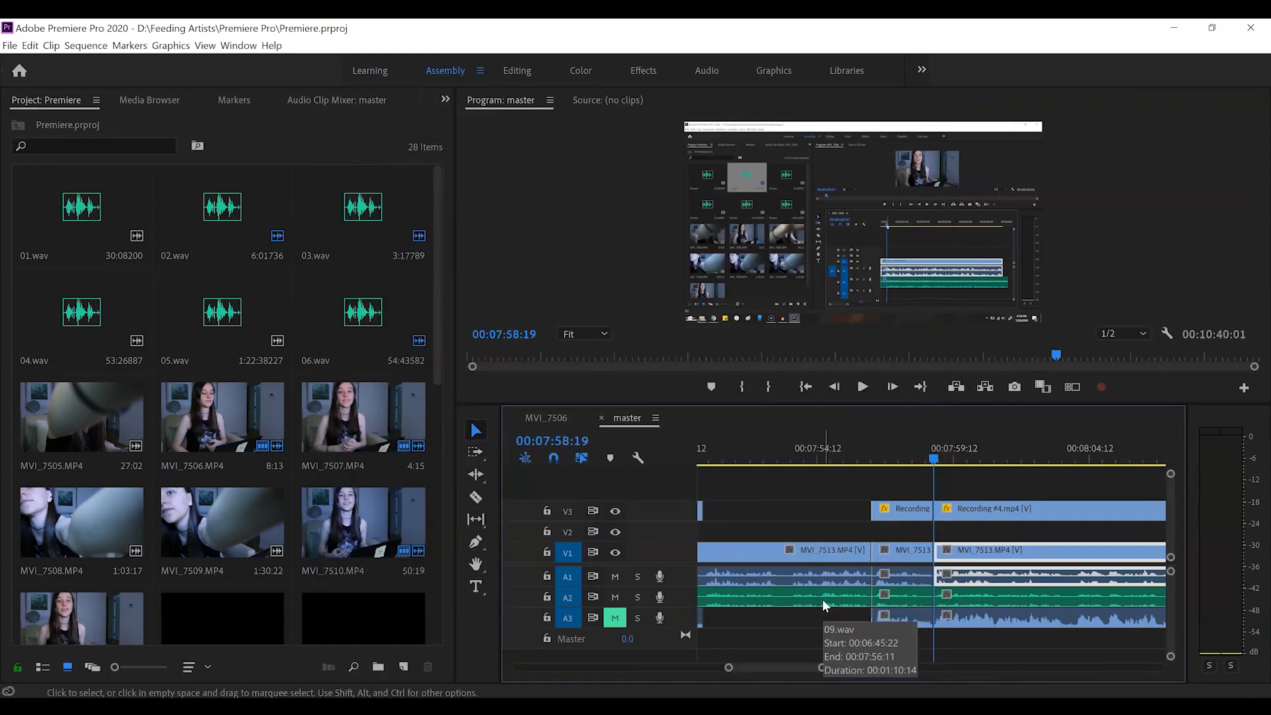
Step: Select the MVI_7513.MP4 clip that ends at 00:07:56:11, together with its linked audio on A1
scroll(848, 545, "up", 2)
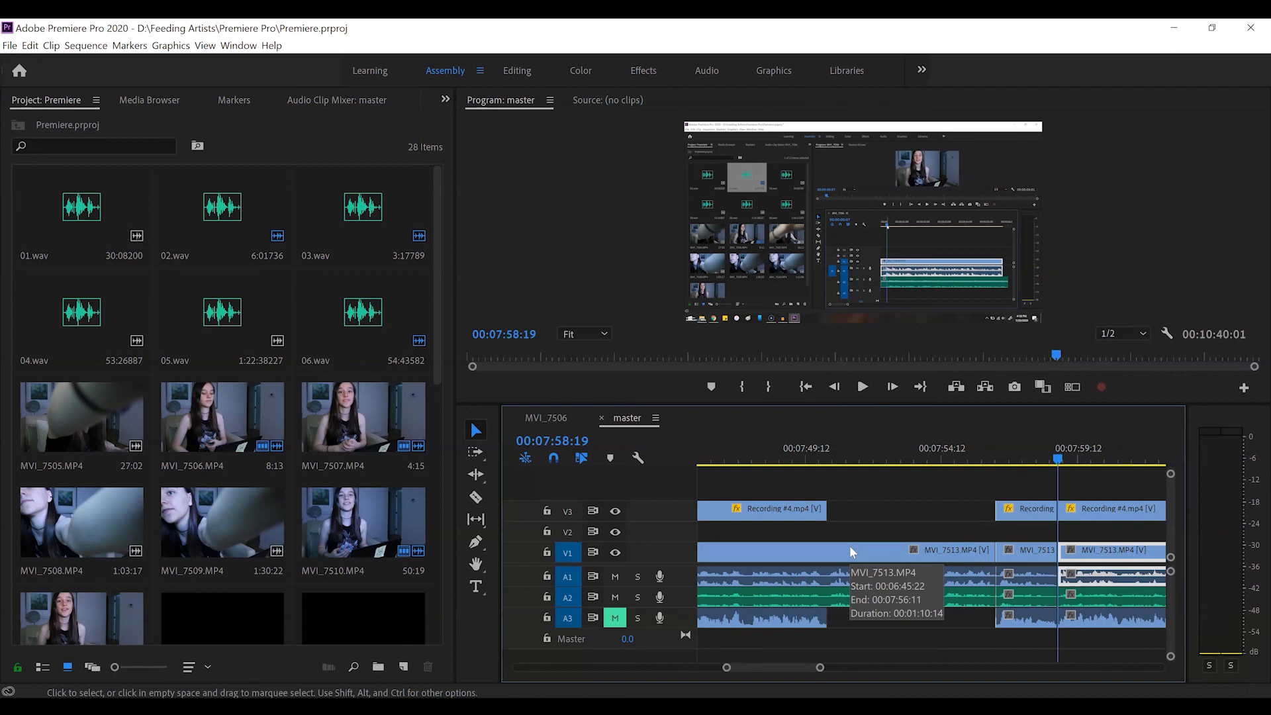
left_click(845, 553)
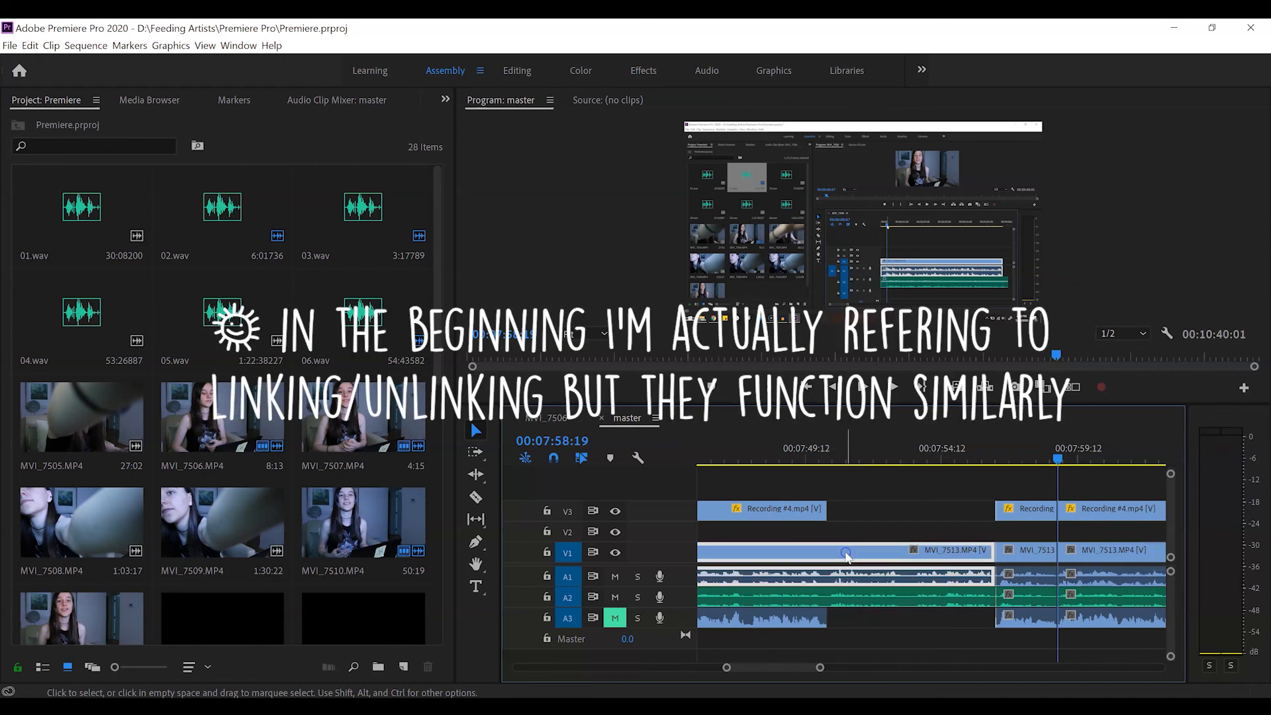
left_click(894, 583)
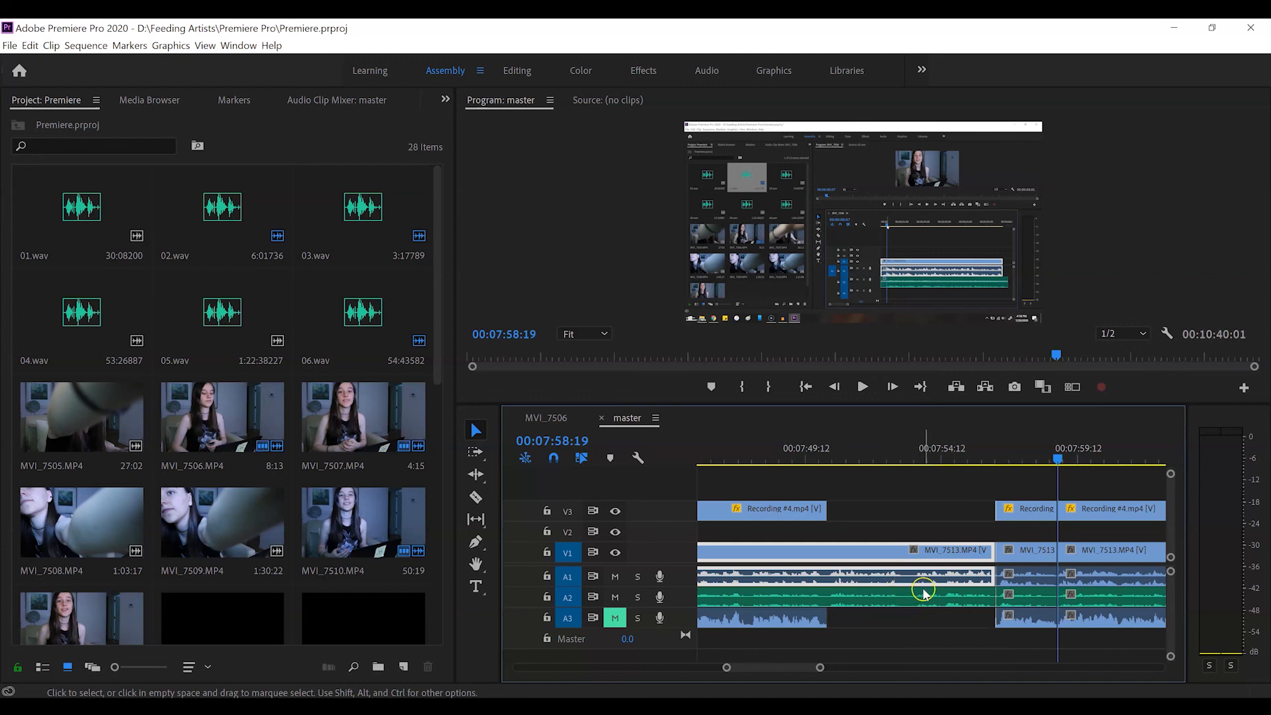
Step: Toggle mute and solo on and off for track A1, and deselect the clips
left_click(615, 576)
left_click(615, 576)
left_click(638, 577)
left_click(638, 578)
left_click(966, 517)
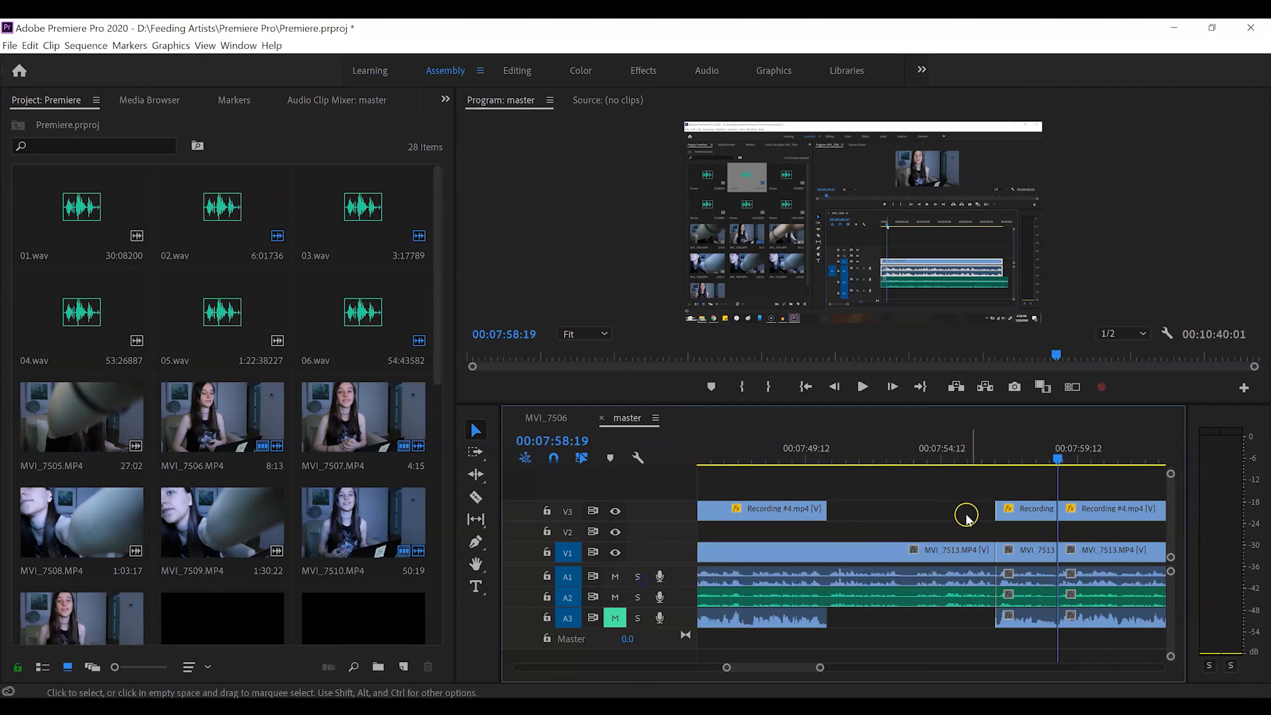
Step: Try unlinking the MVI_7513.MP4 clip ending at 00:07:56:11 and deleting only its A1 audio, and undo both changes
left_click(965, 555)
right_click(965, 556)
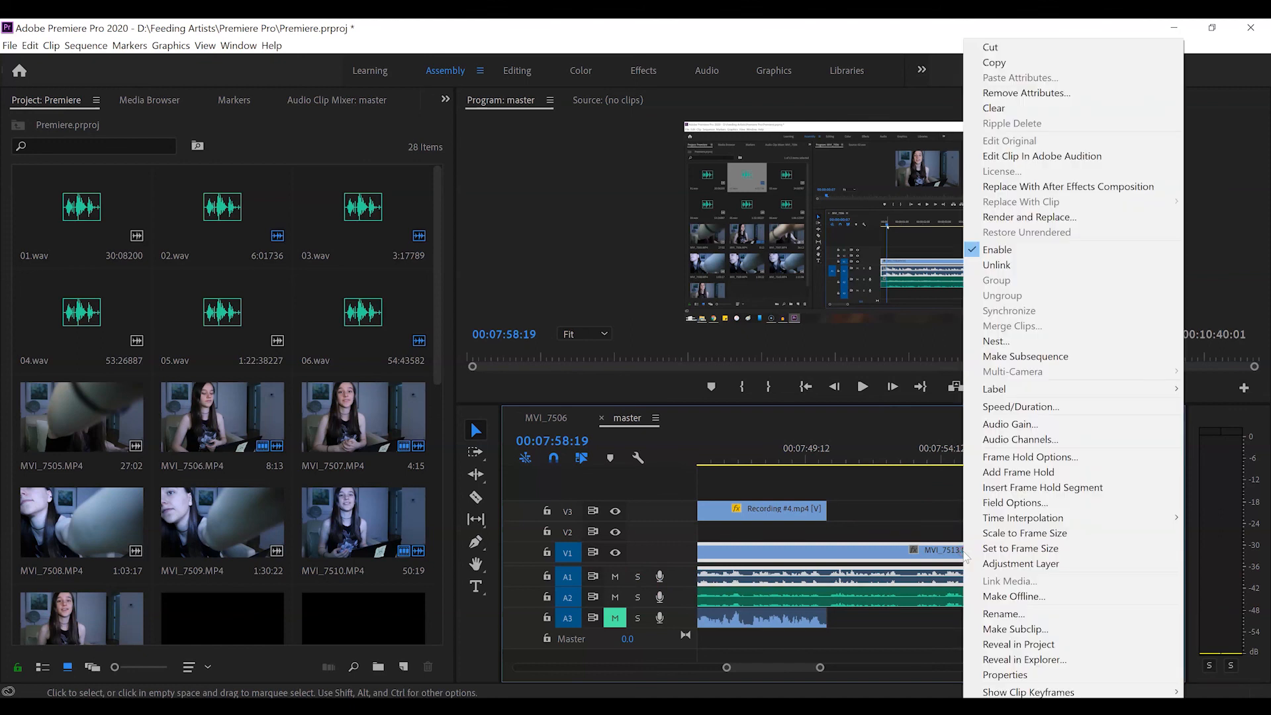
left_click(998, 265)
left_click(877, 615)
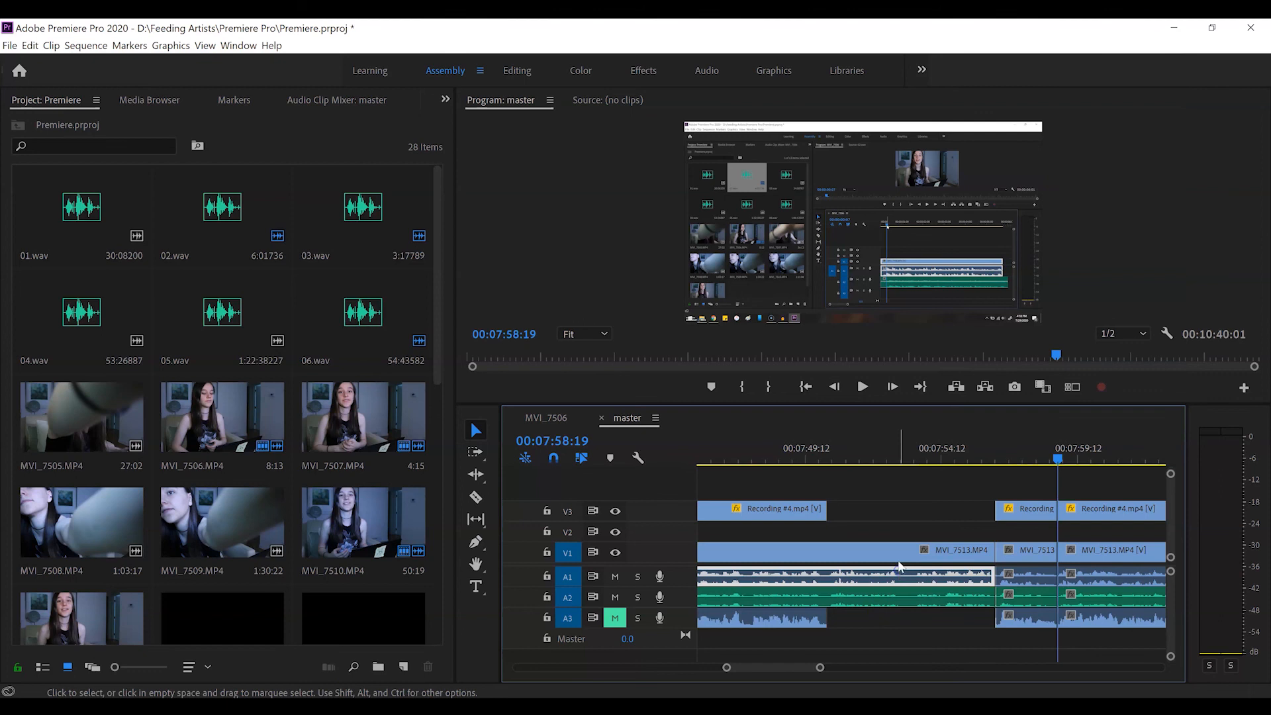
left_click(900, 572)
key("Delete")
left_click(917, 616)
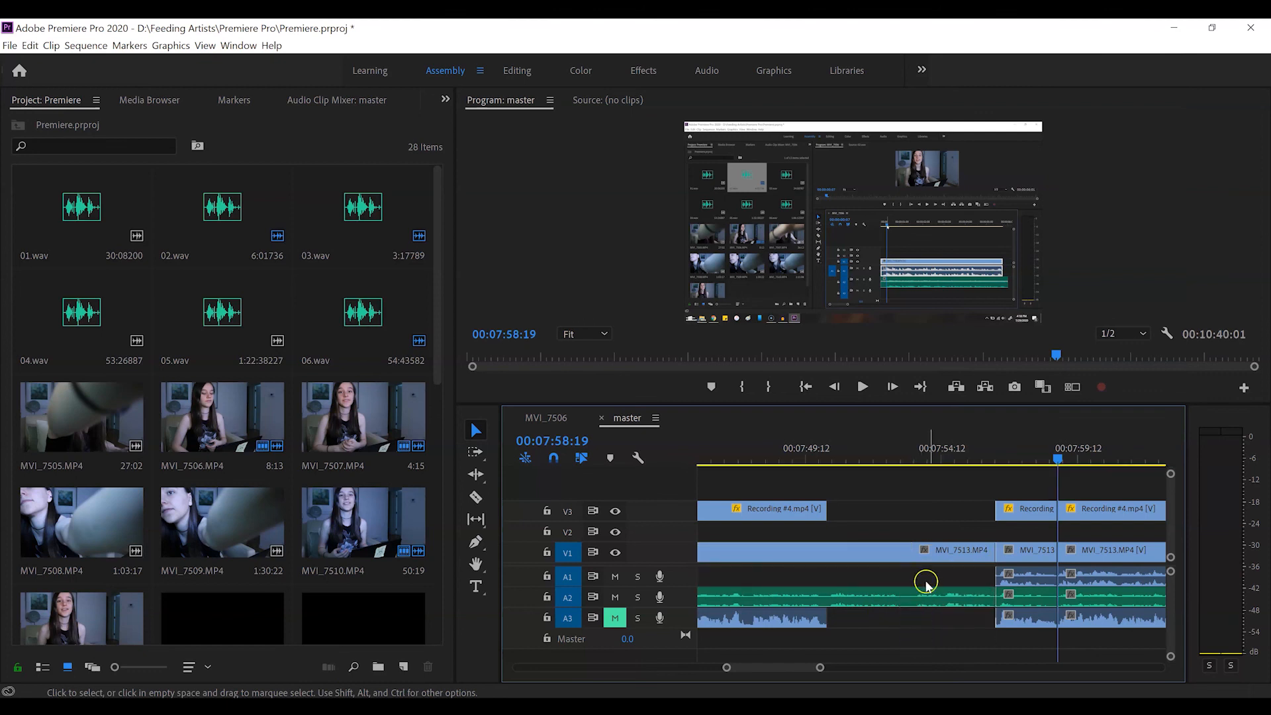
key("ctrl+z")
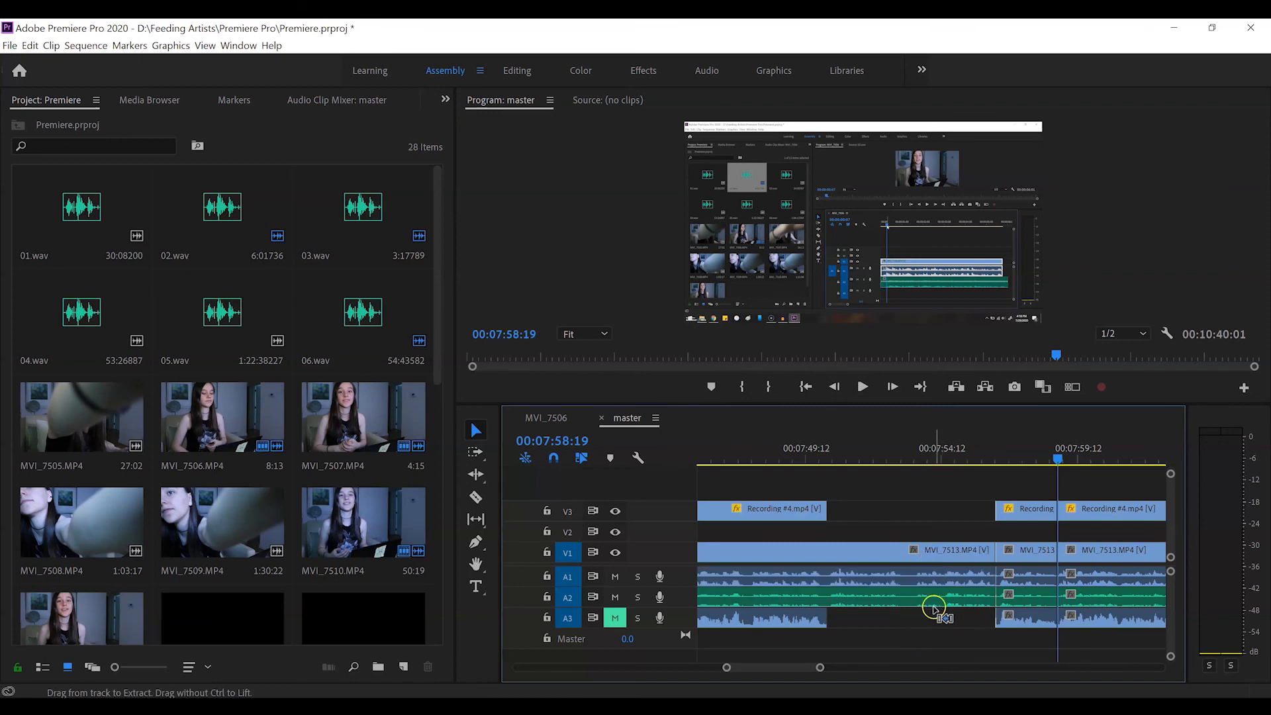
Step: Try moving the linked MVI_7513.MP4 clip earlier to end with Recording #4.mp4, leaving 09.wav in place, and undo the move
left_click(932, 600)
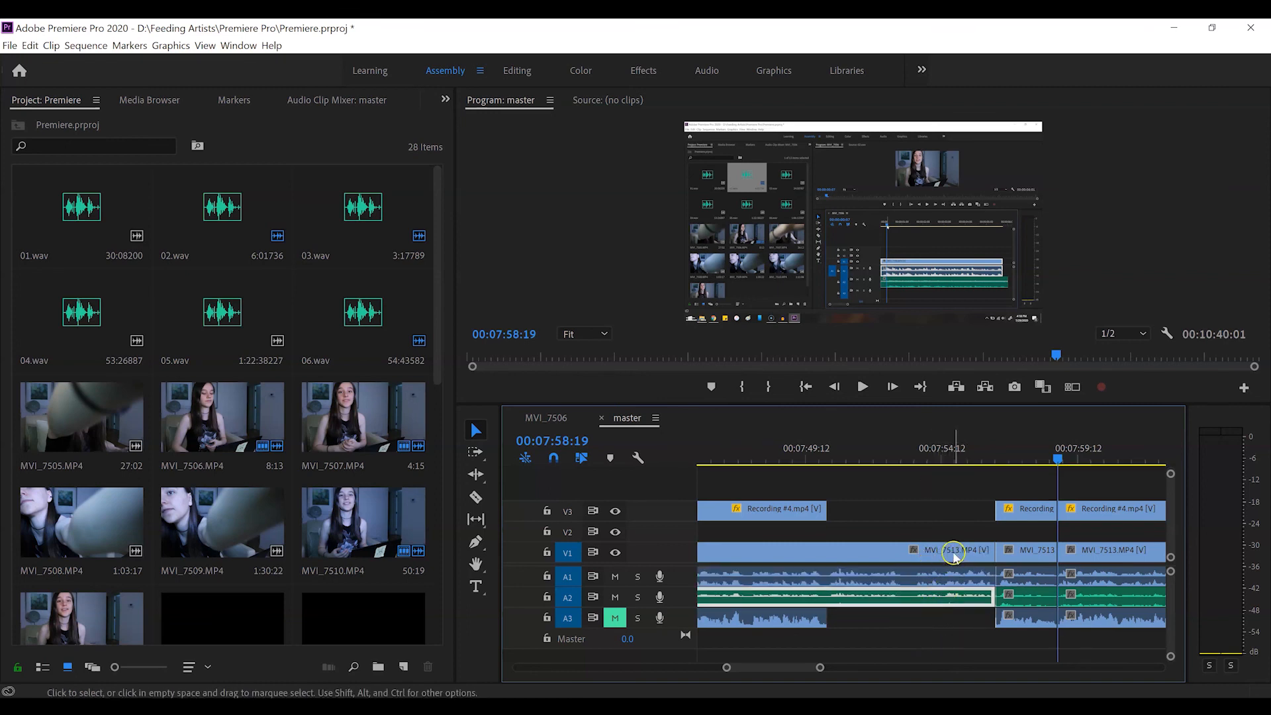
left_click_drag(954, 553, 794, 556)
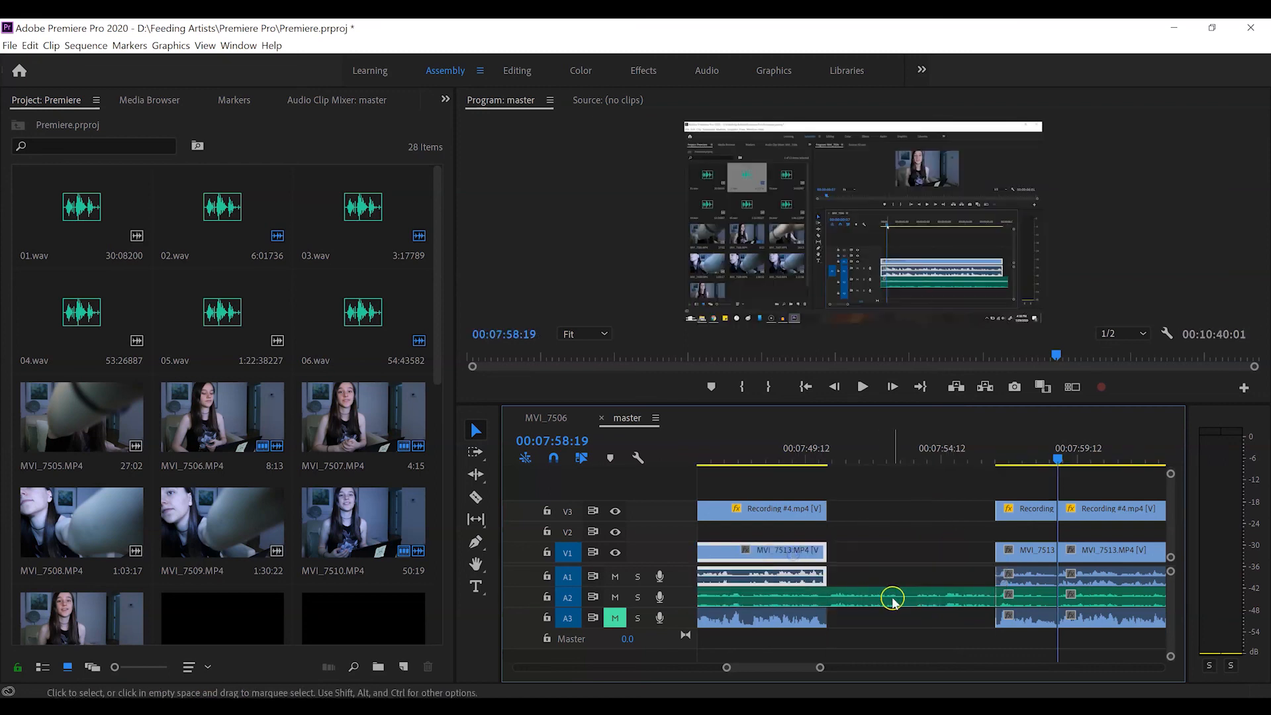
left_click(887, 595)
left_click(787, 554)
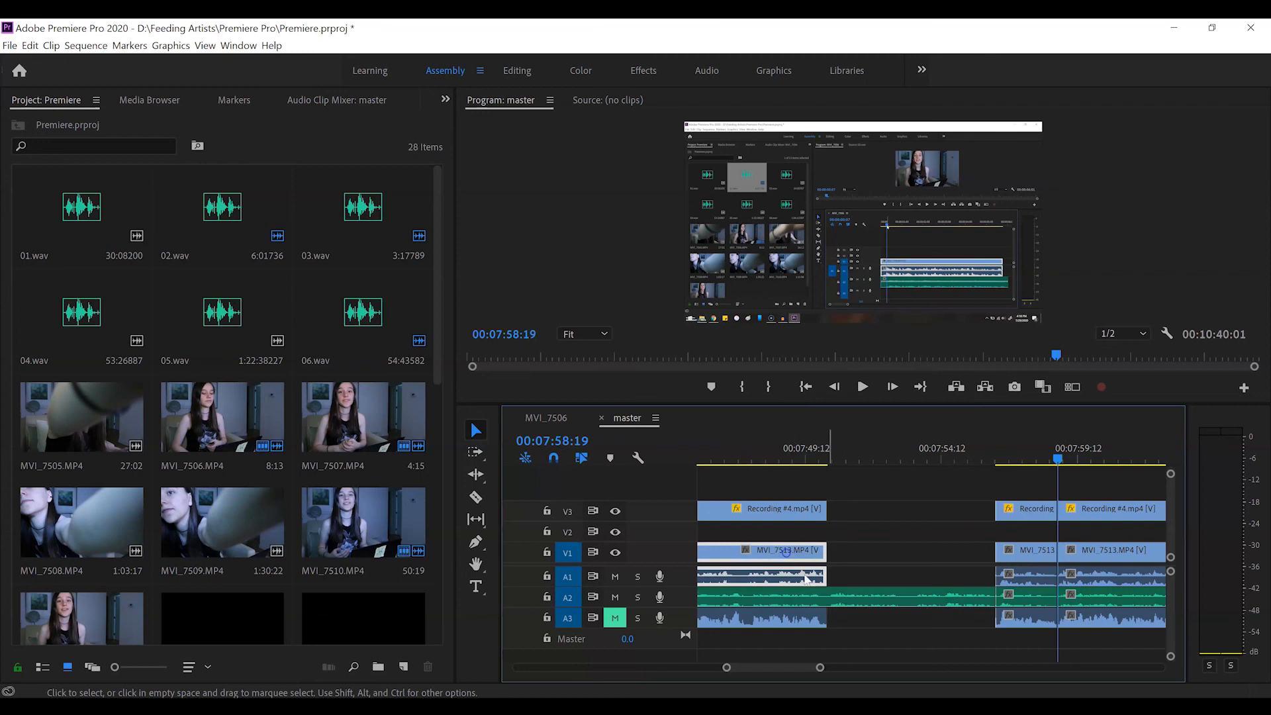
left_click(846, 597)
key("ctrl+z")
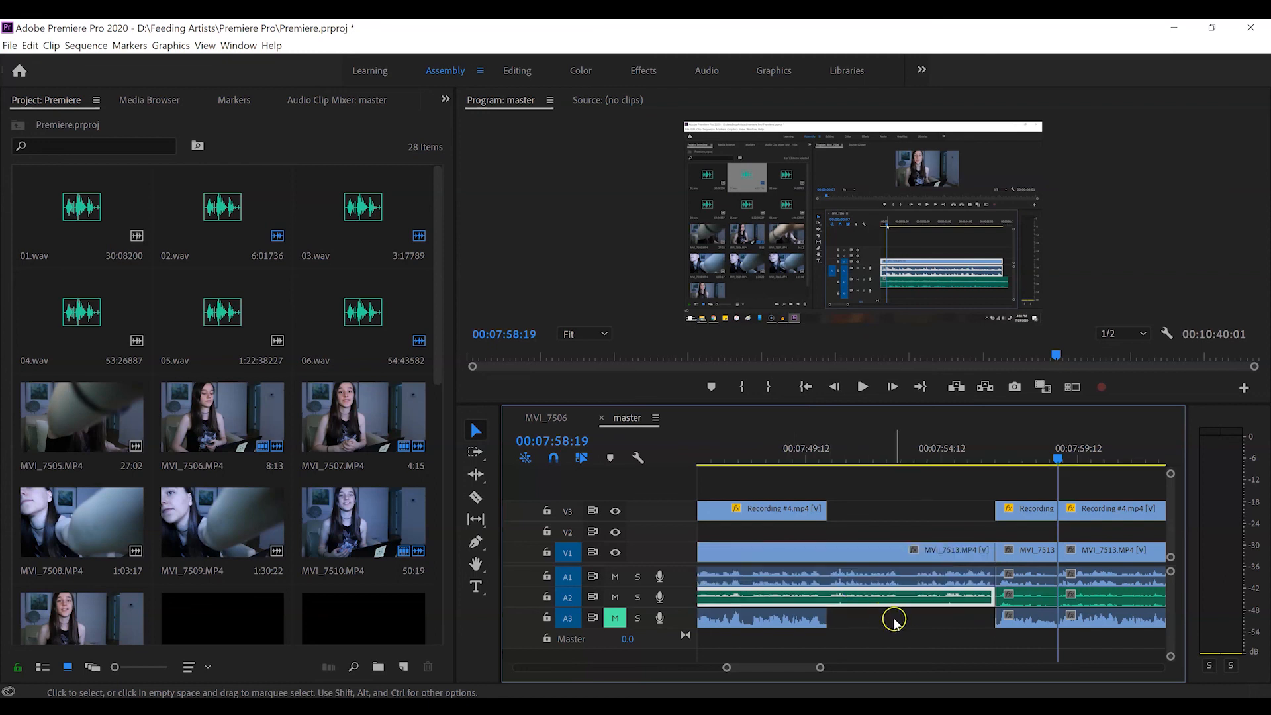
Step: Group the MVI_7513.MP4 video and audio with the 09.wav clip below them on A2
left_click_drag(901, 618, 901, 536)
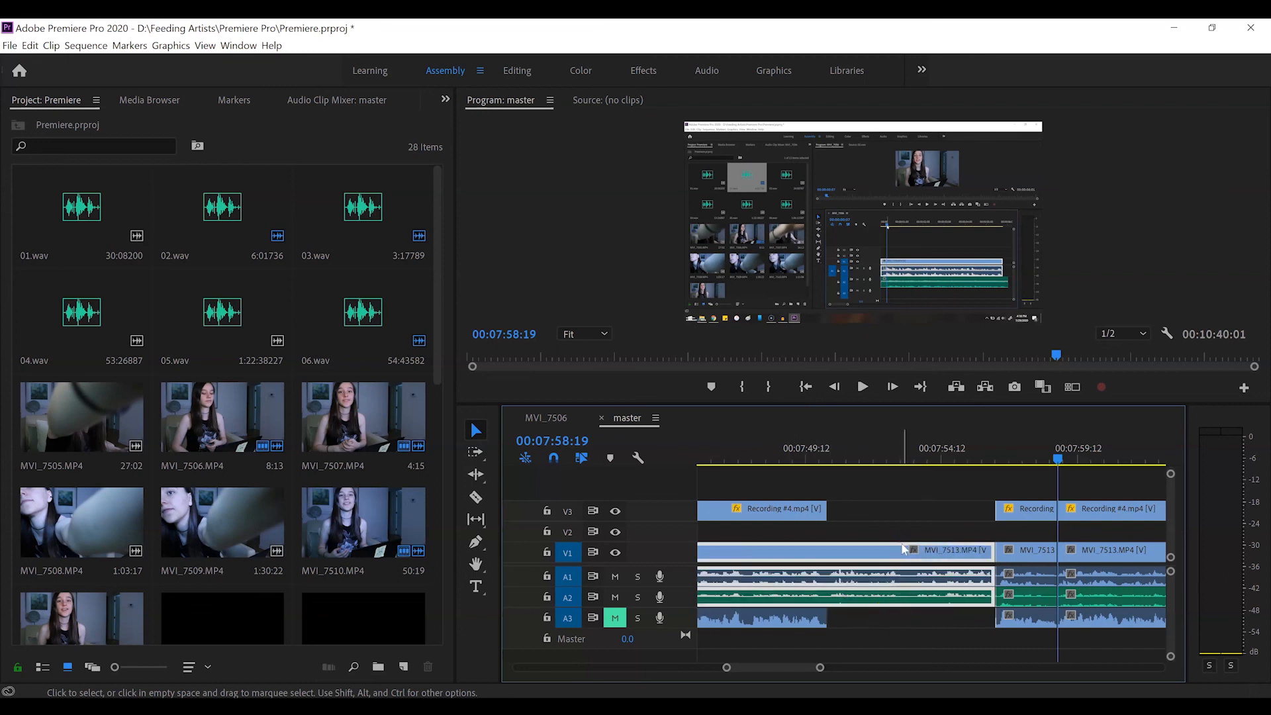
right_click(904, 548)
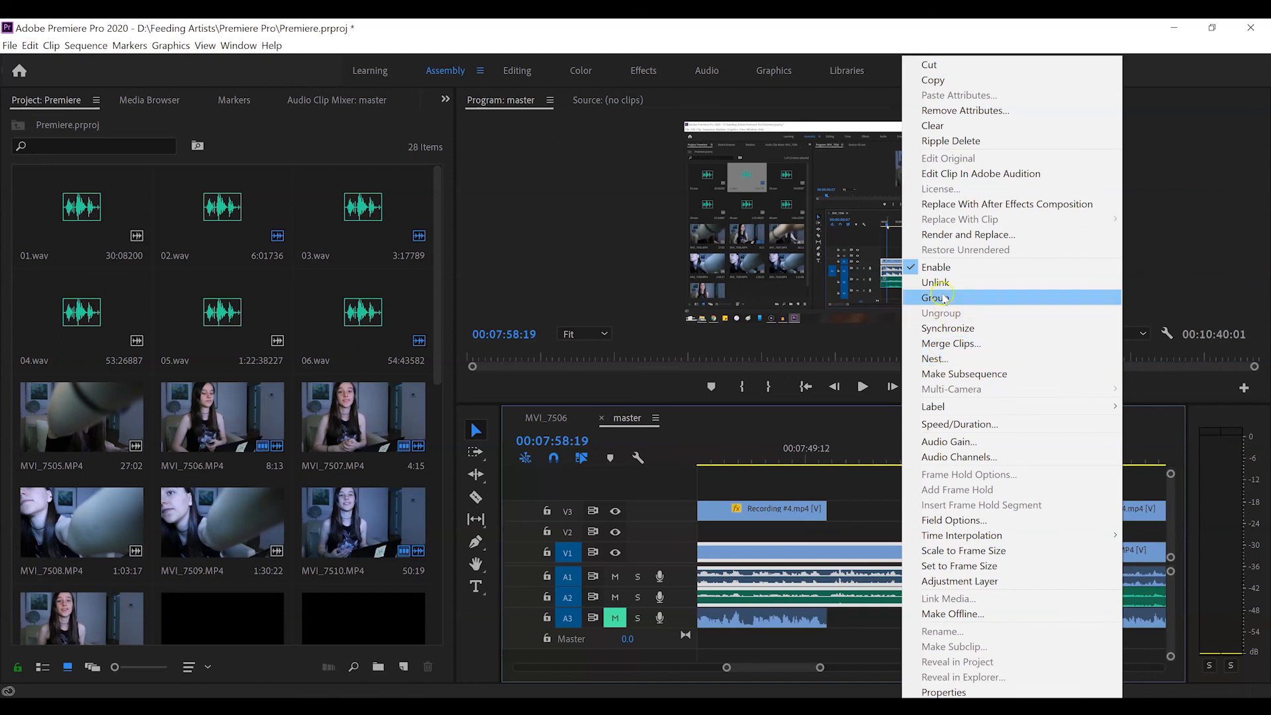
left_click(942, 298)
mouse_move(905, 554)
left_mouse_down()
mouse_move(834, 554)
mouse_move(863, 554)
mouse_move(893, 517)
mouse_move(895, 549)
left_mouse_up()
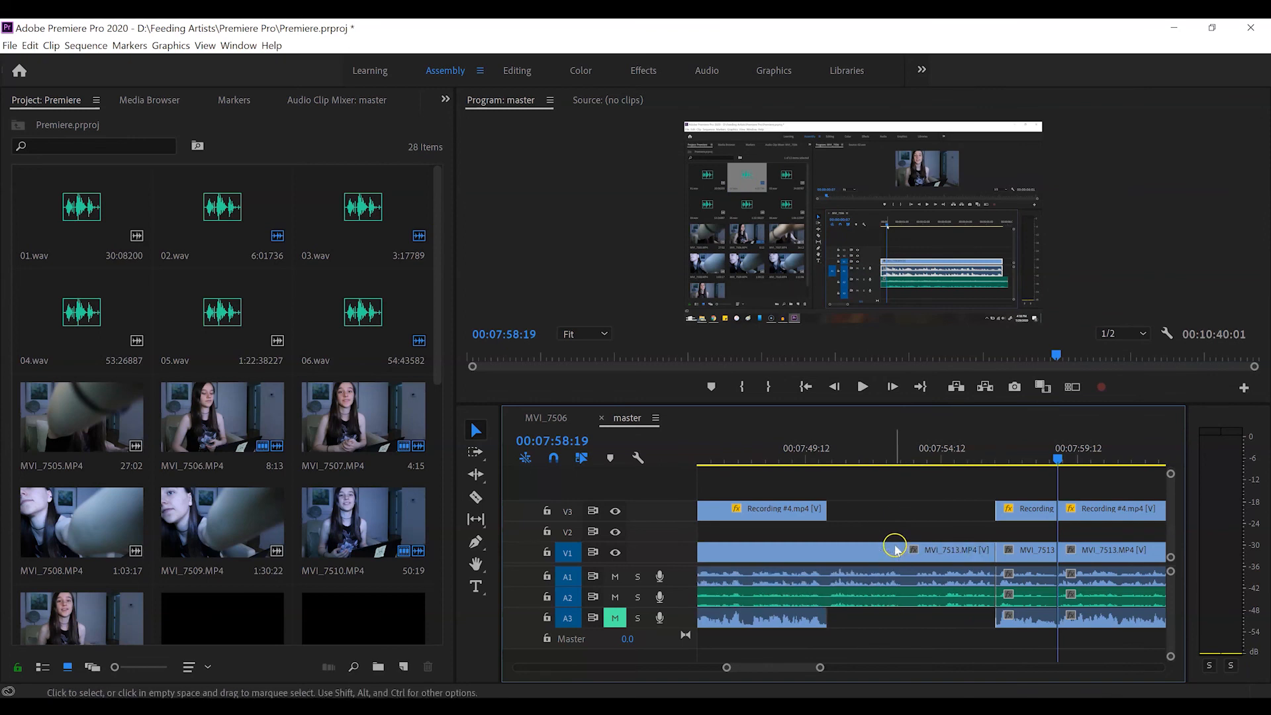
Step: Ungroup the MVI_7513.MP4 and 09.wav clips and select each of them separately
right_click(895, 548)
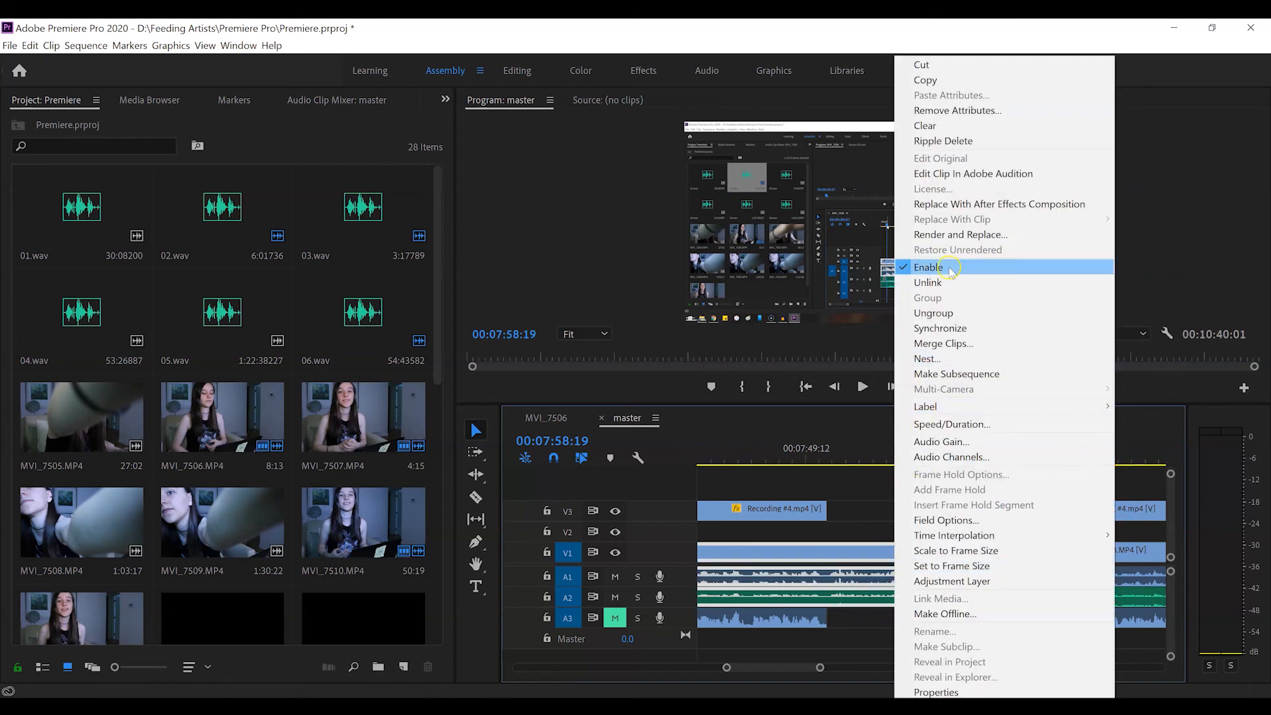
left_click(943, 315)
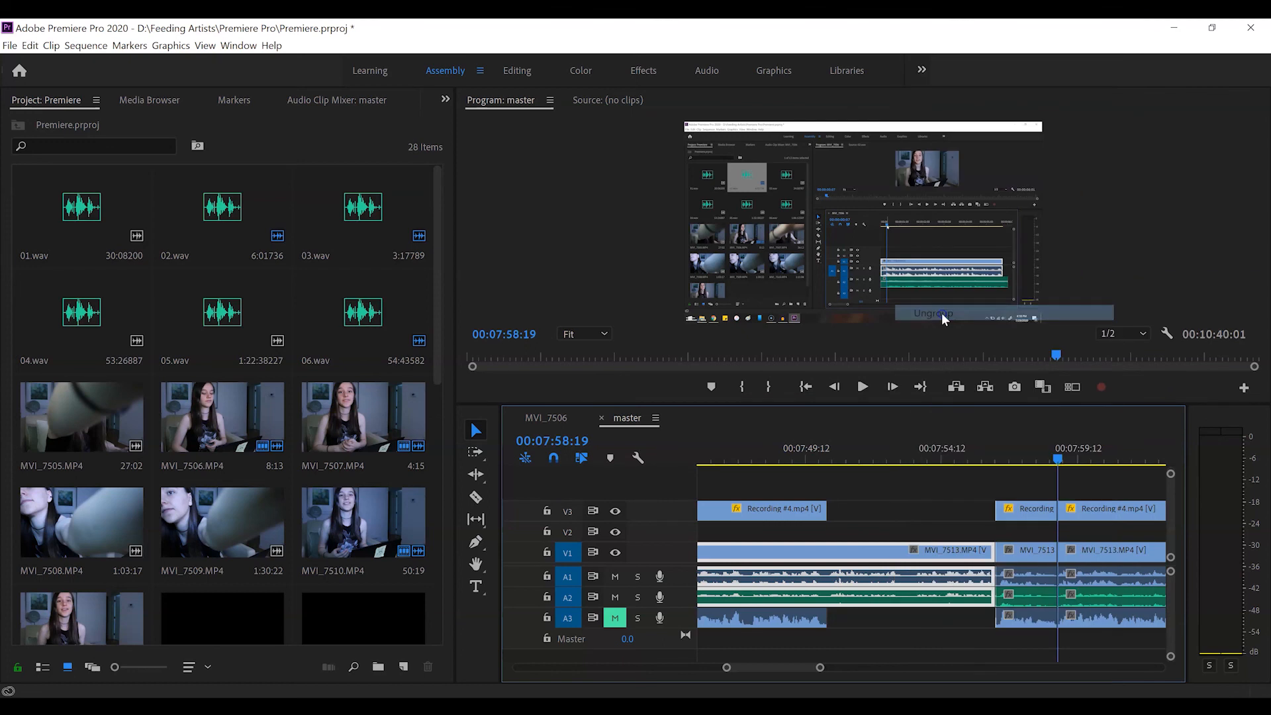
left_click(902, 534)
left_click(902, 593)
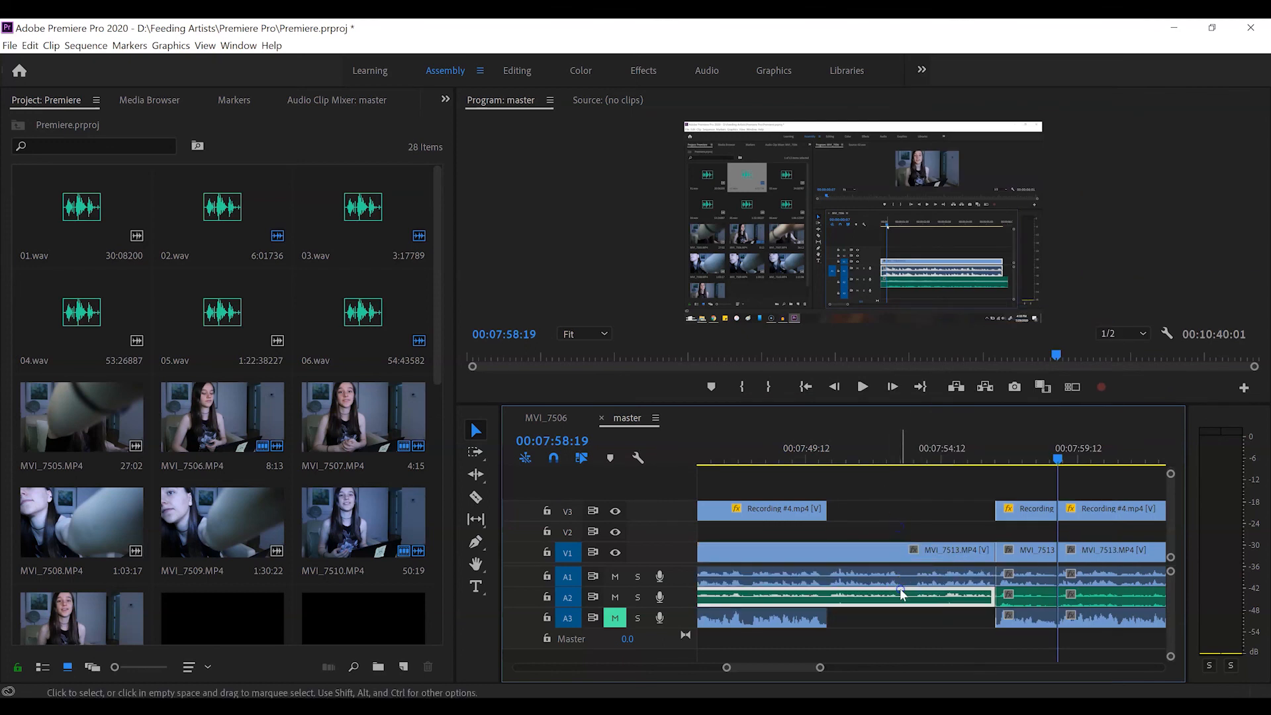
left_click(900, 579)
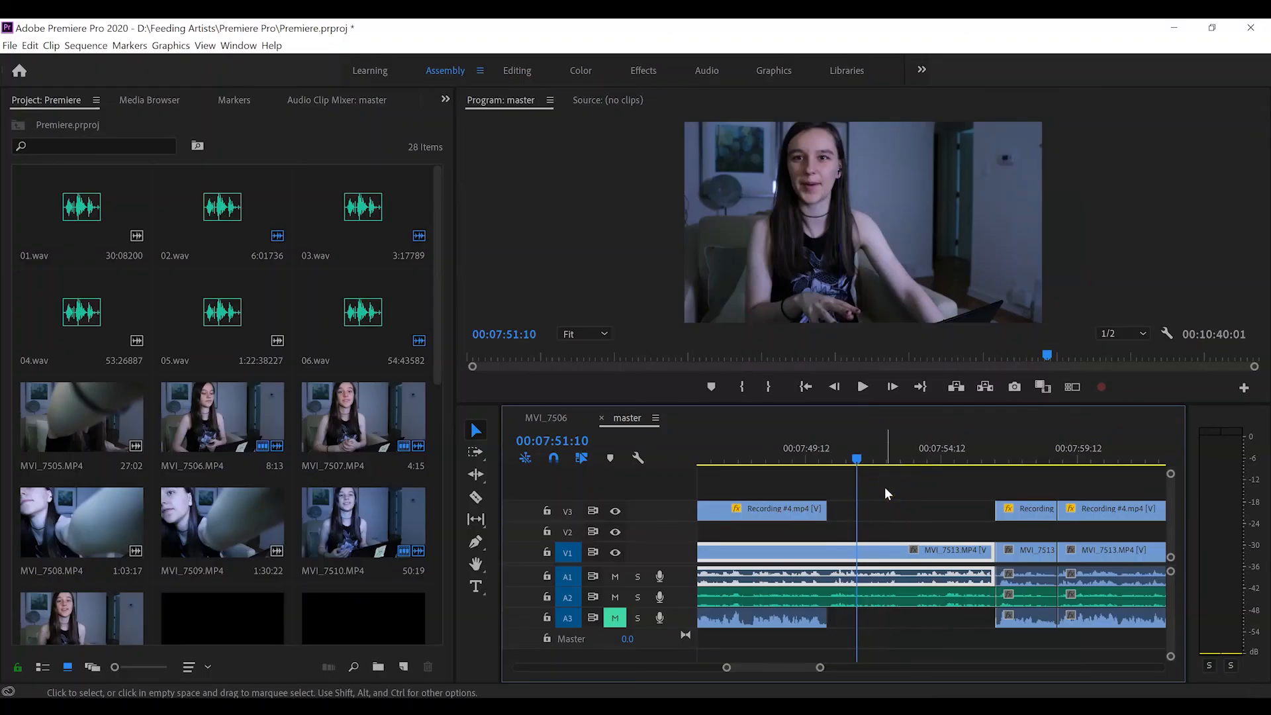
Step: Show the safe margins on the Program monitor
right_click(904, 236)
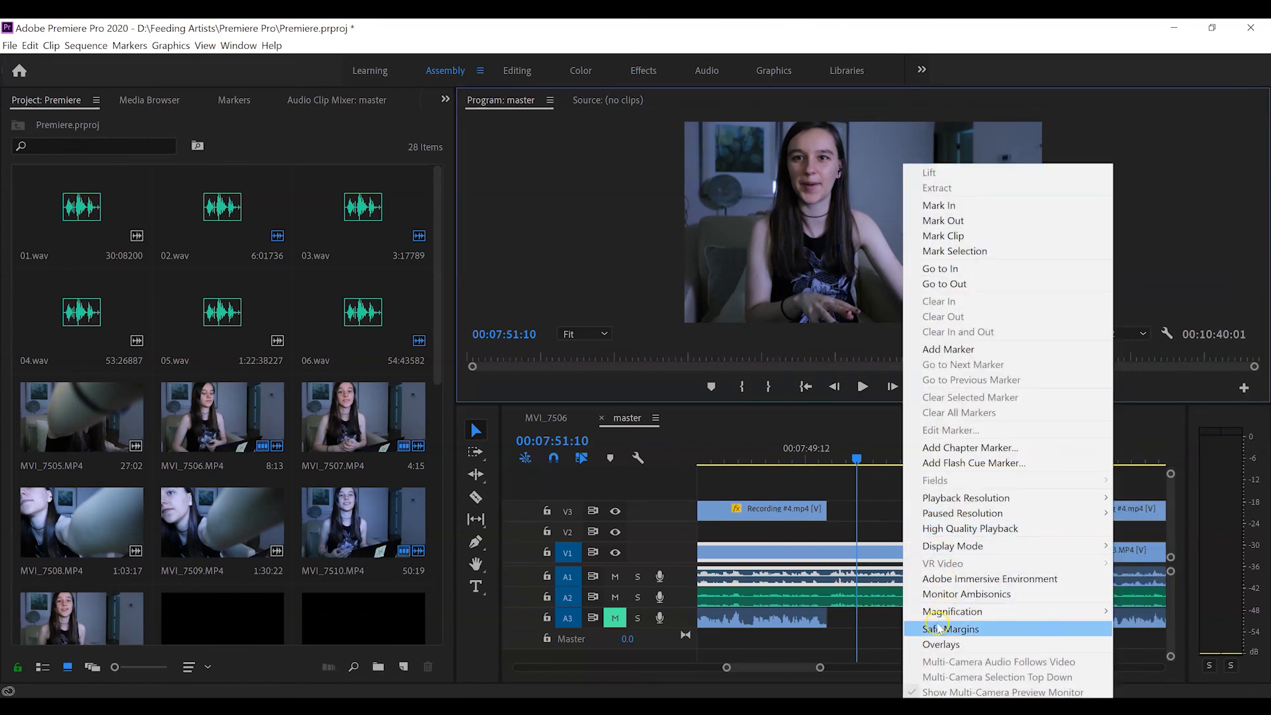
left_click(937, 627)
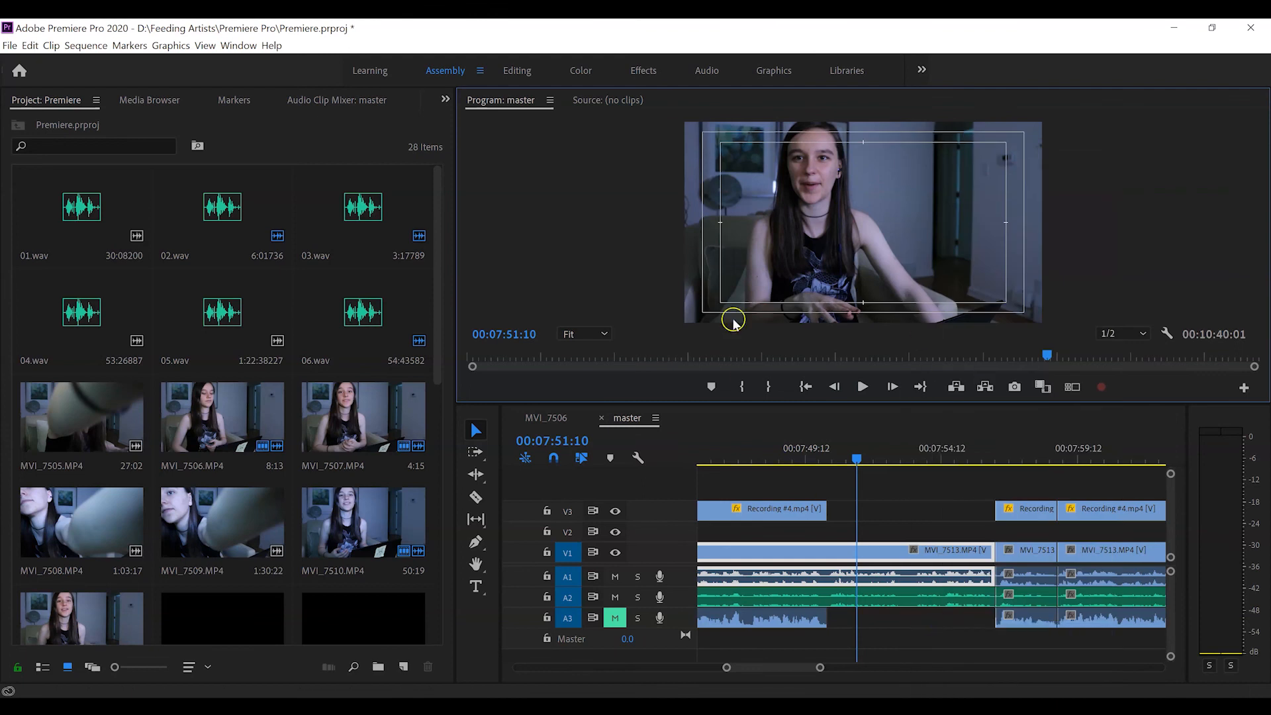